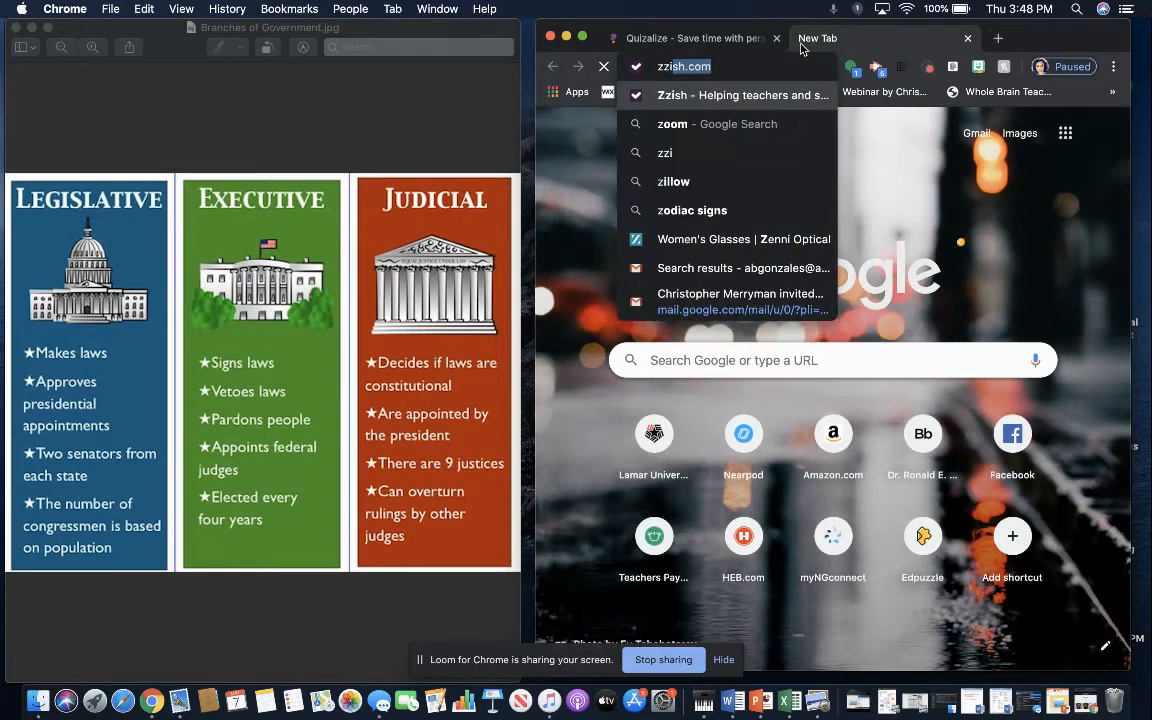
Open the zzish.com website and view its student and teacher login options.
key("Return")
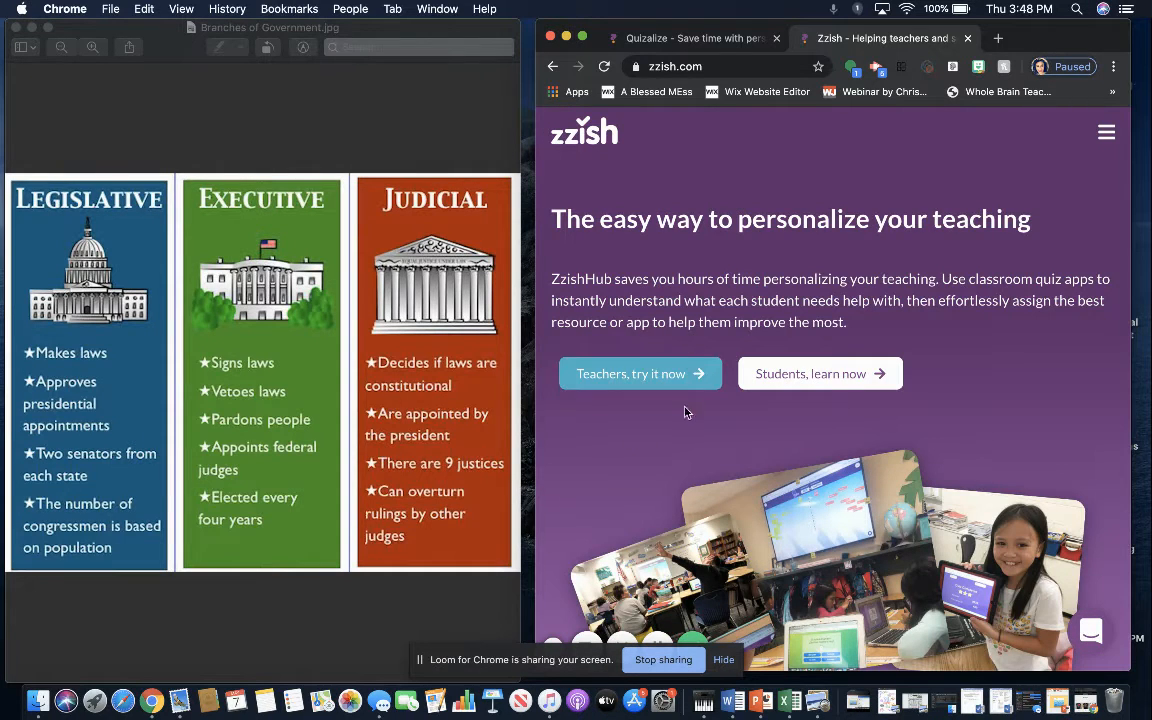
left_click(1106, 132)
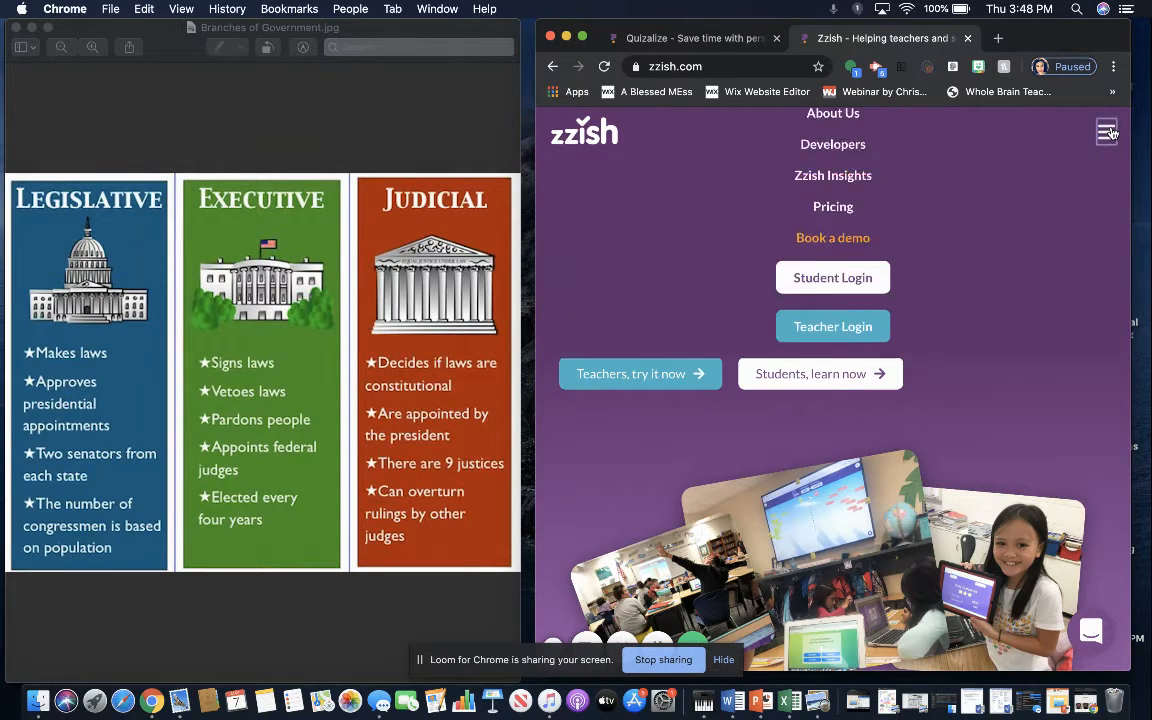
left_click(1107, 133)
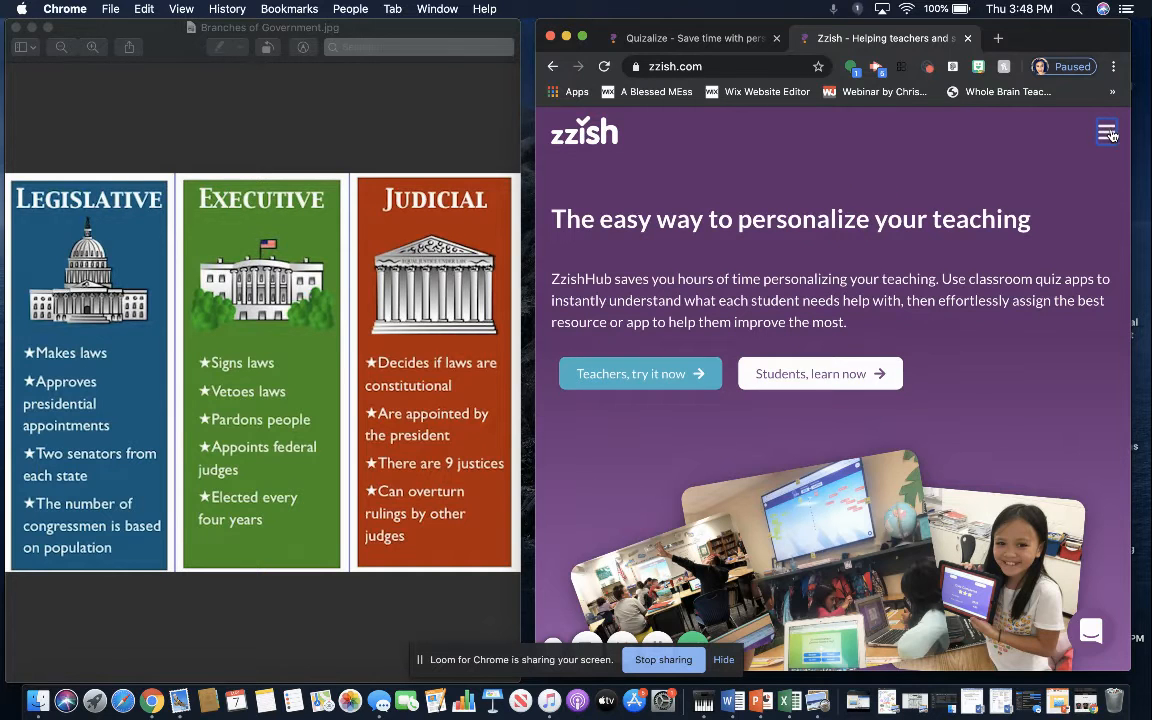
Switch to the Quizalize resources page and open the Social Studies category in the Spotlight section.
left_click(695, 38)
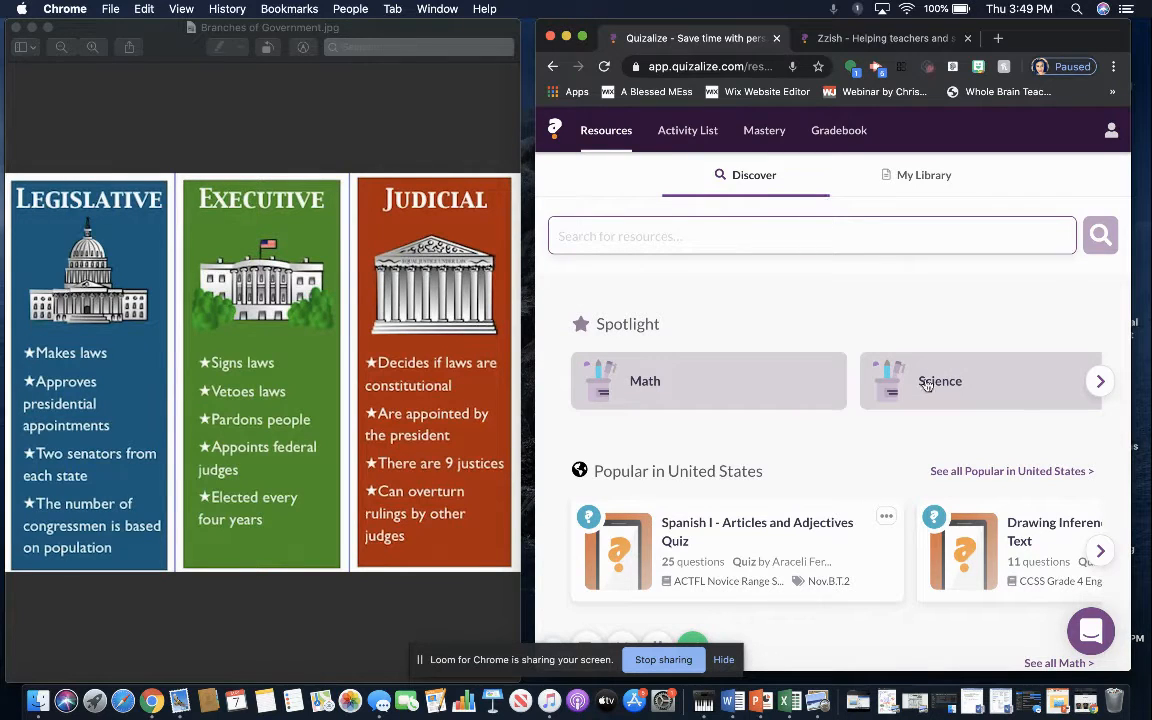
left_click(1099, 383)
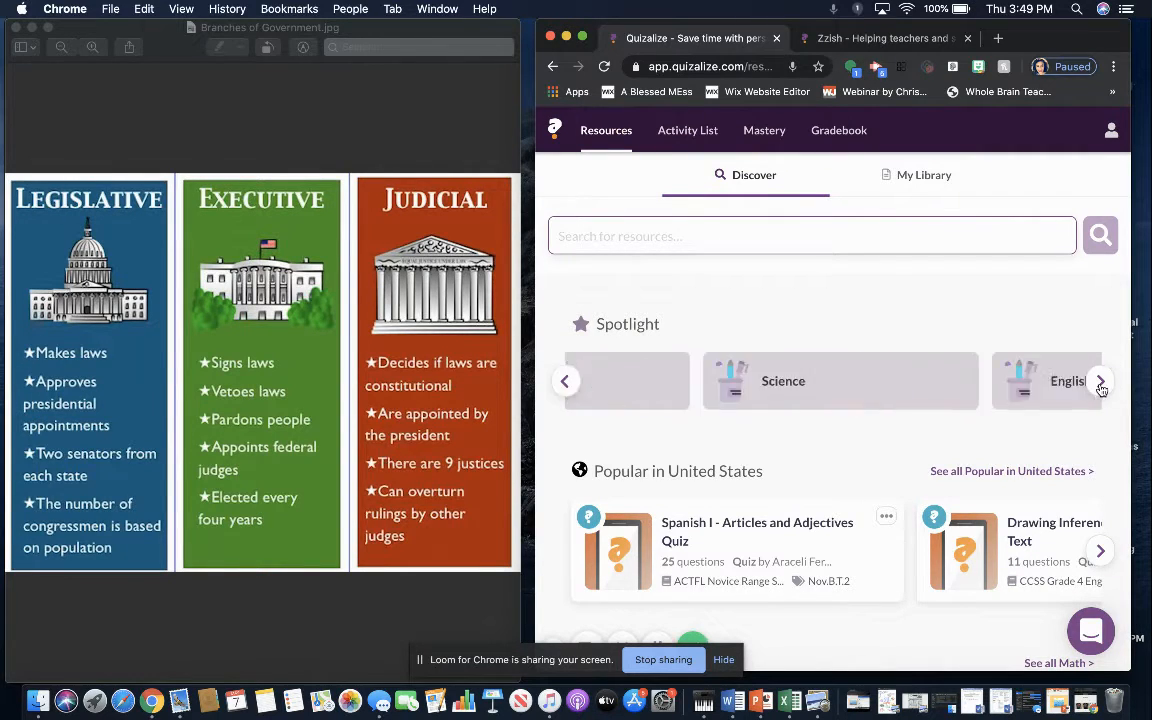
left_click(1102, 382)
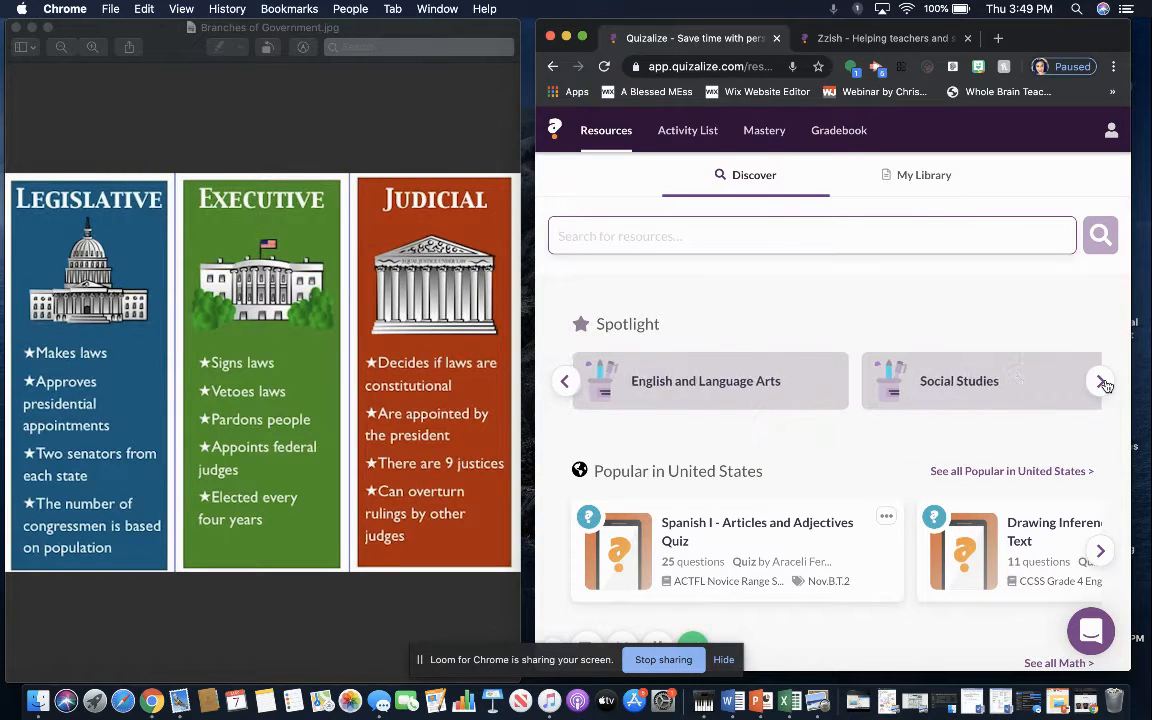
left_click(930, 388)
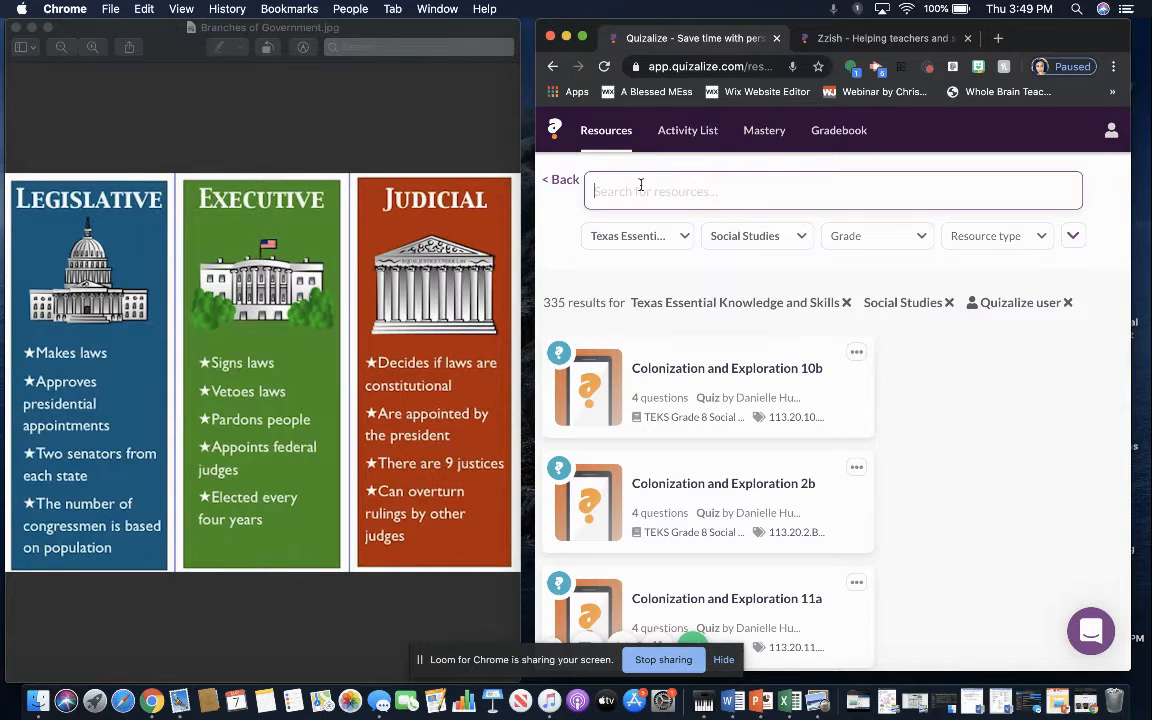
Filter the Social Studies resources by the Texas Essential Knowledge and Skills curriculum and Grade 6.
left_click(655, 243)
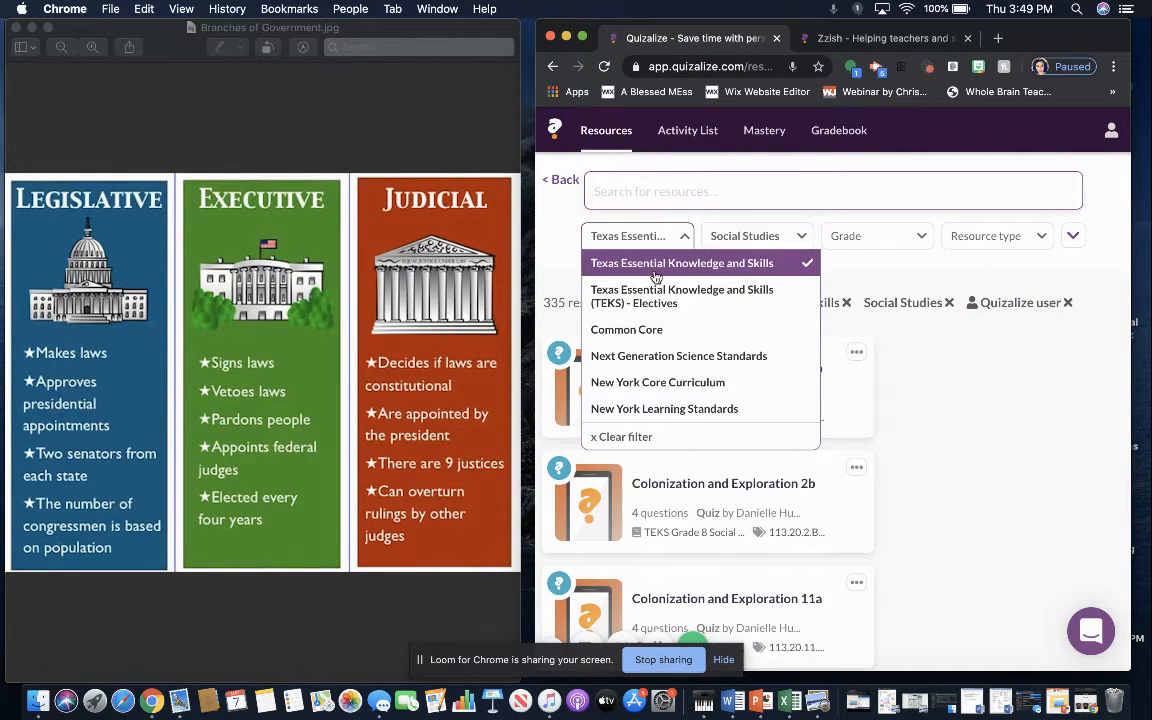
left_click(654, 272)
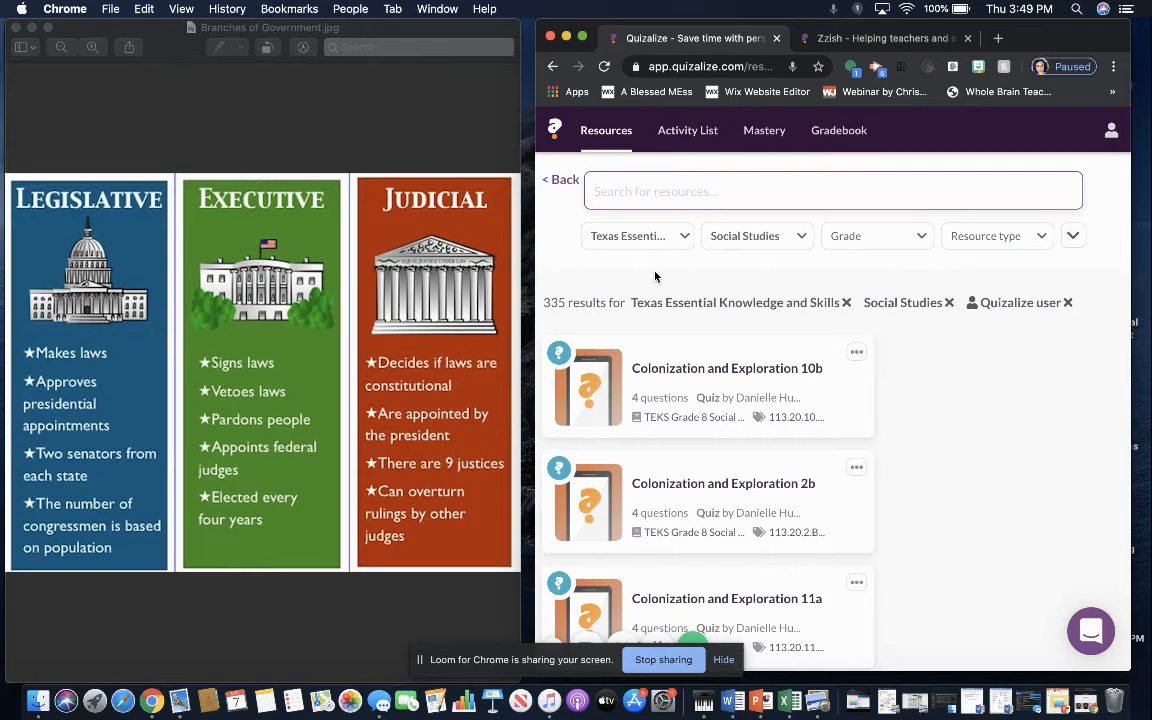
left_click(890, 245)
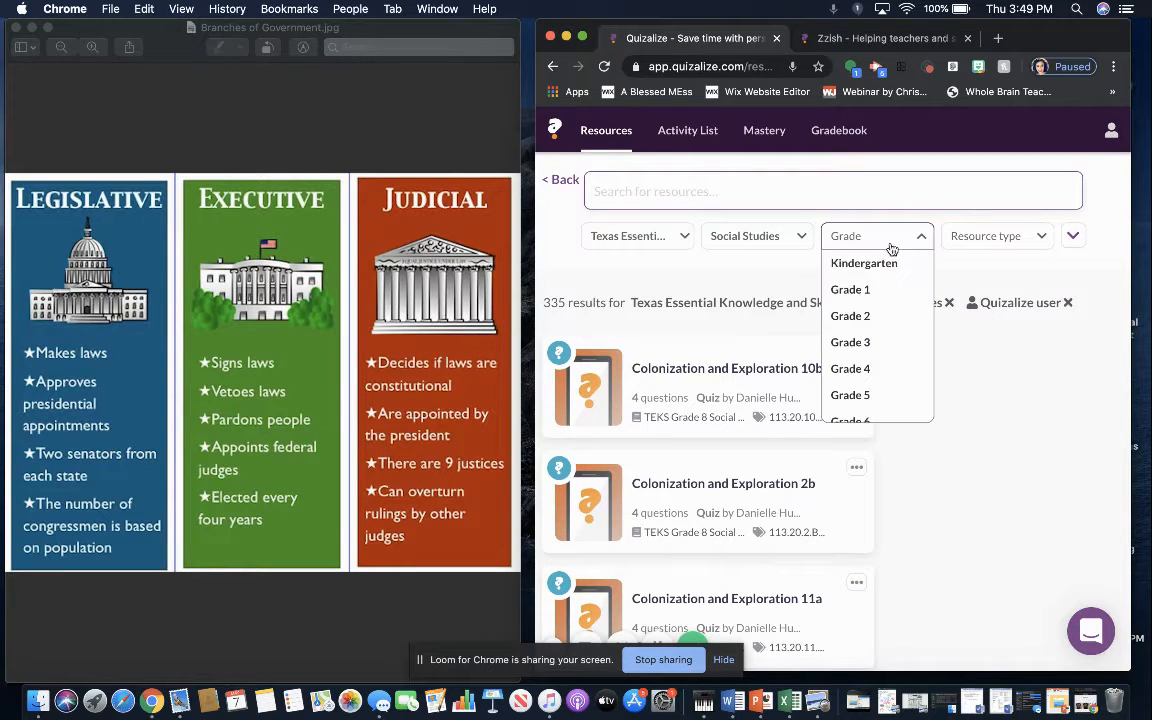
left_click(893, 421)
Browse the filtered Grade 6 quizzes and open the "Topic Review: Government" quiz.
scroll(863, 355, "down", 3)
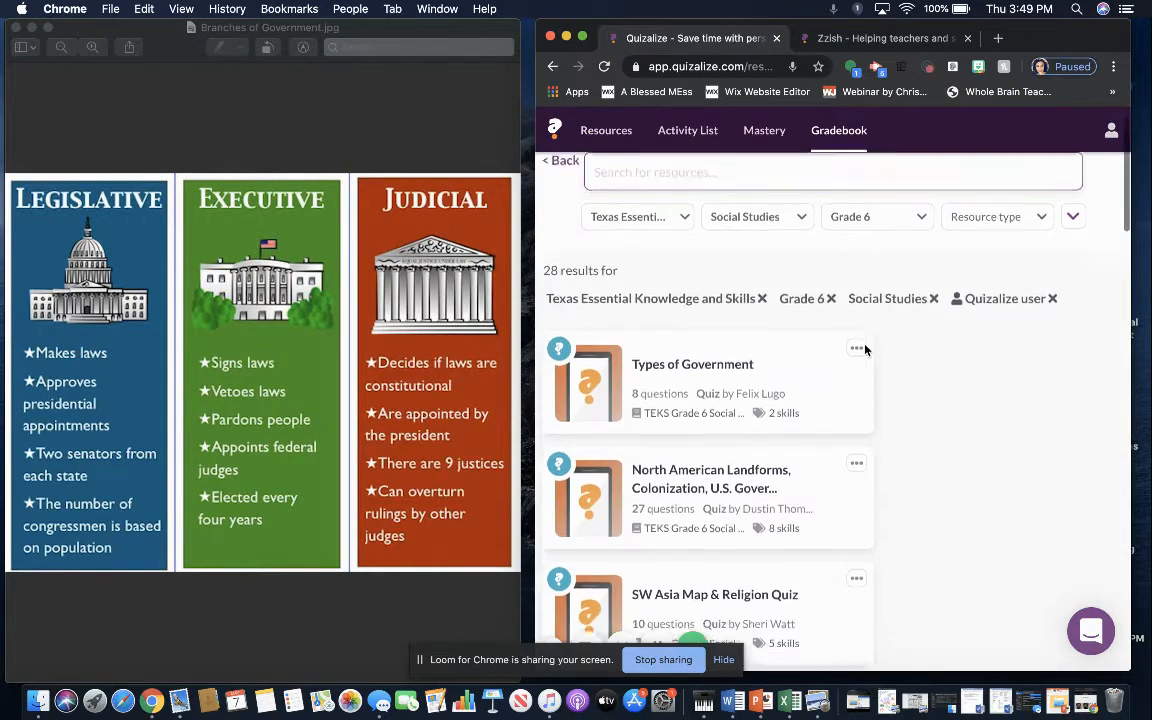
scroll(915, 463, "down", 2)
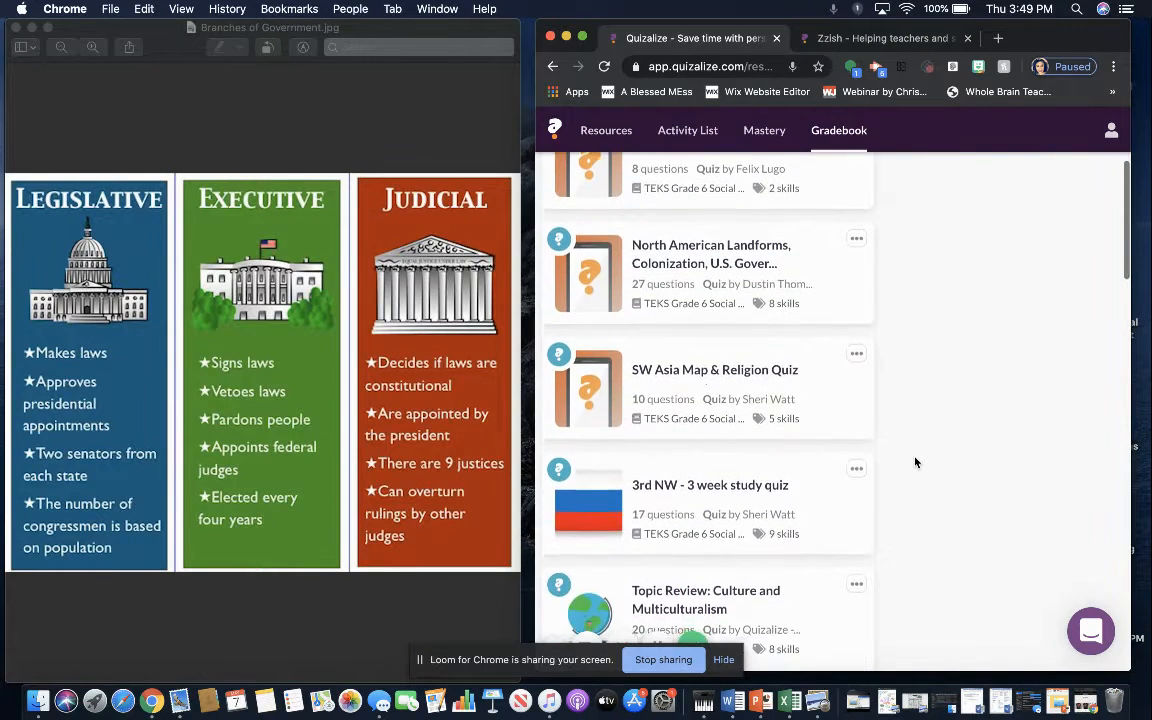
scroll(915, 463, "up", 1)
scroll(915, 462, "down", 5)
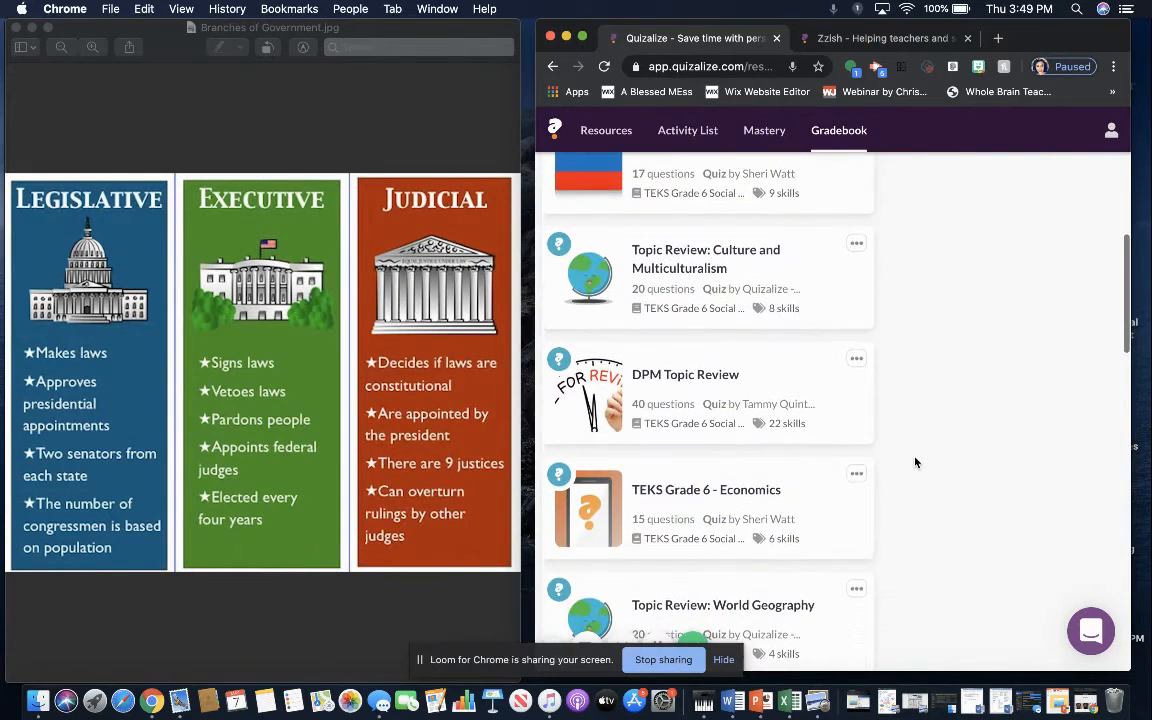
scroll(915, 462, "down", 5)
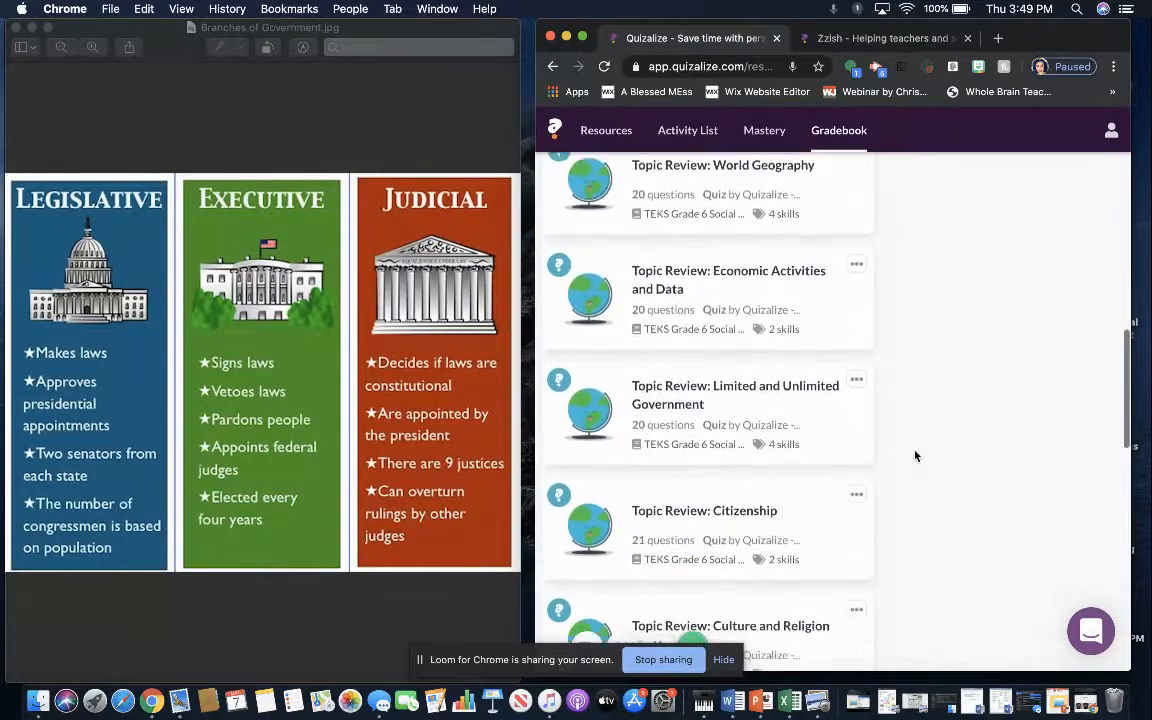
scroll(915, 456, "down", 5)
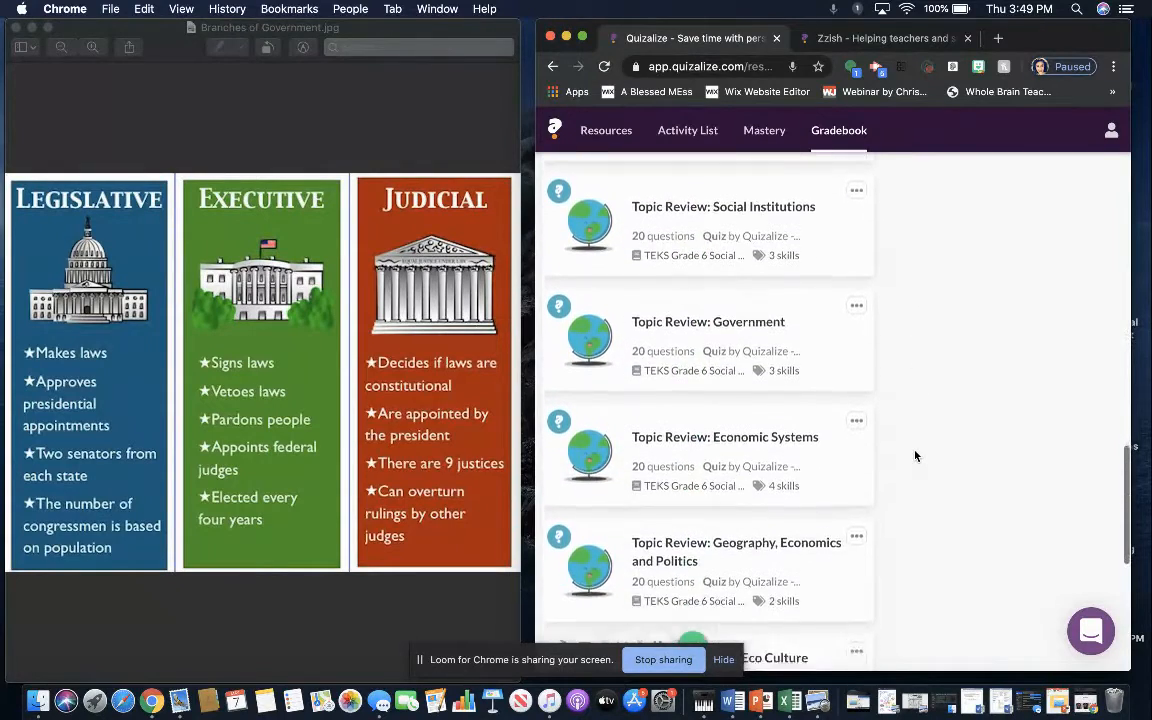
scroll(915, 456, "down", 3)
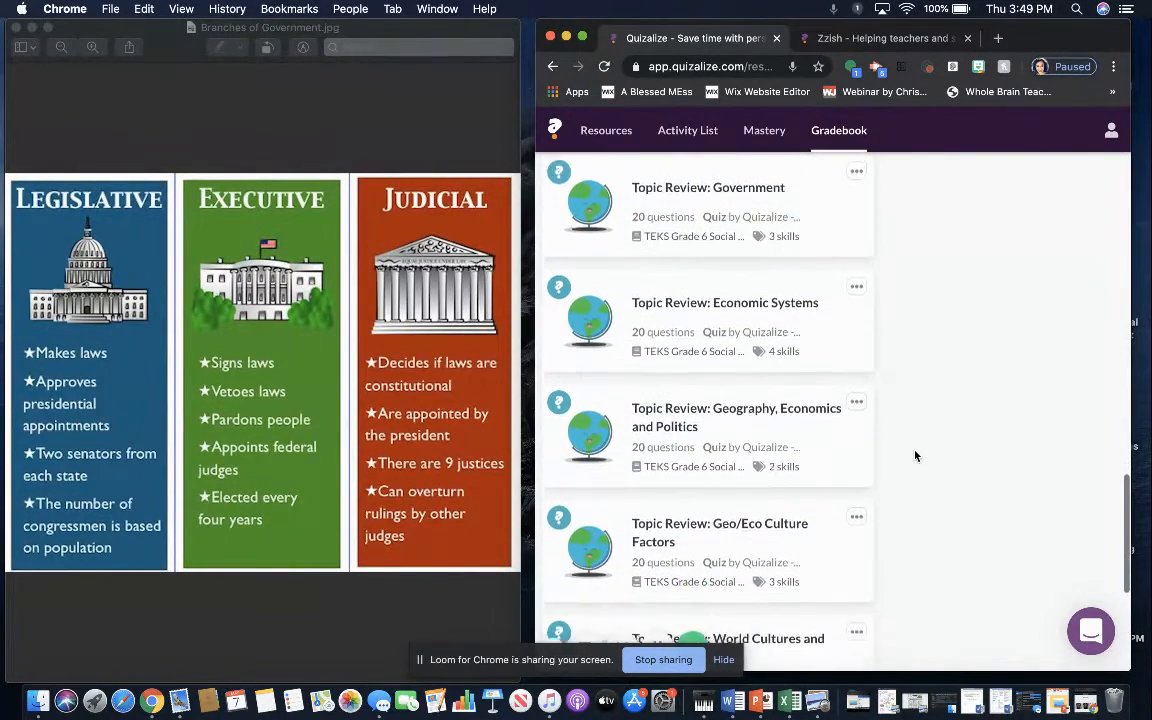
scroll(753, 327, "up", 4)
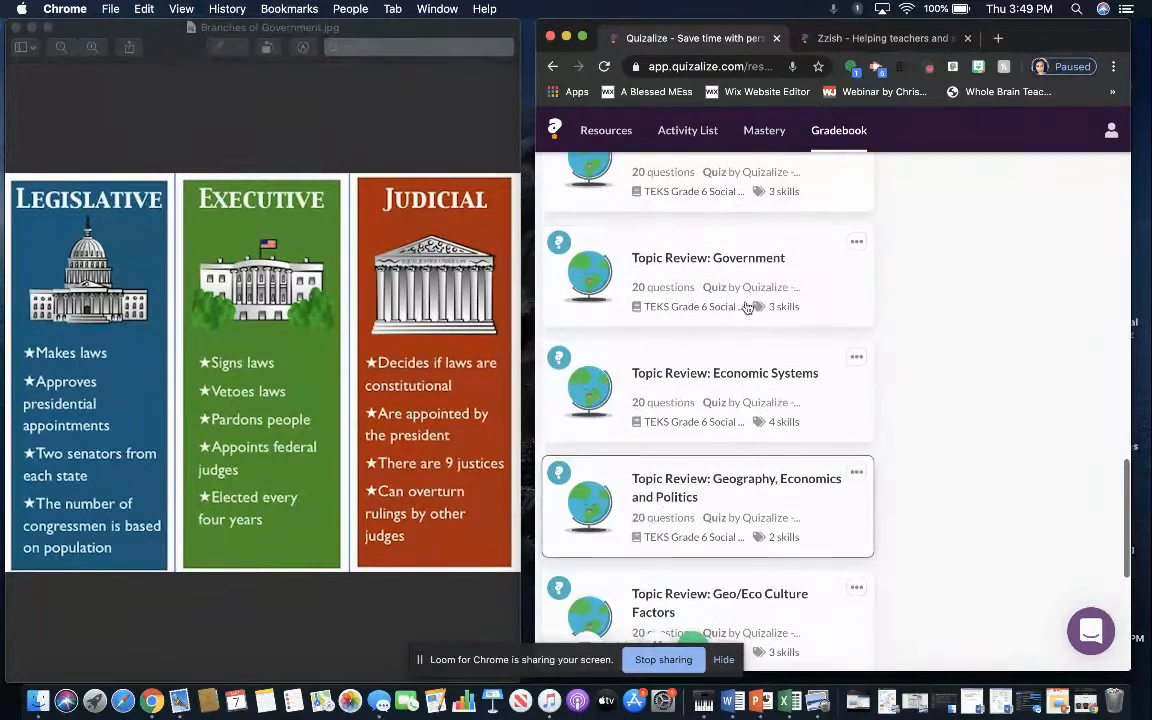
left_click(735, 286)
Review the government quiz's sharing options, first few questions and overview details.
scroll(710, 473, "down", 6)
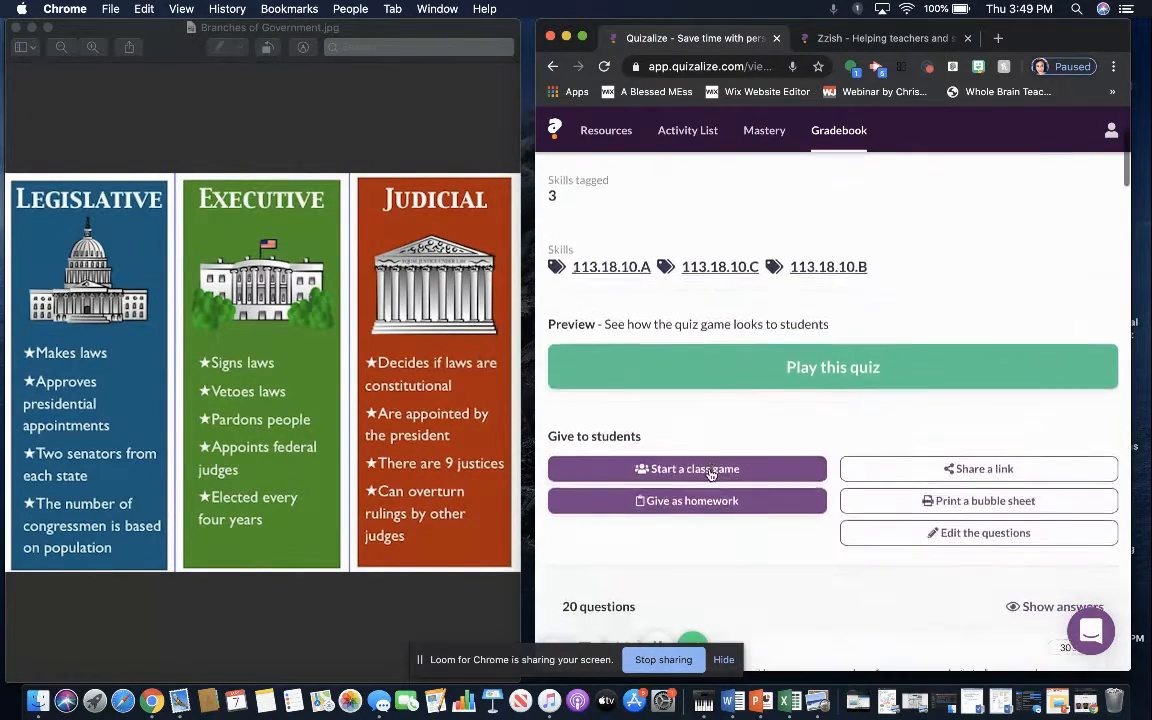
scroll(711, 475, "down", 4)
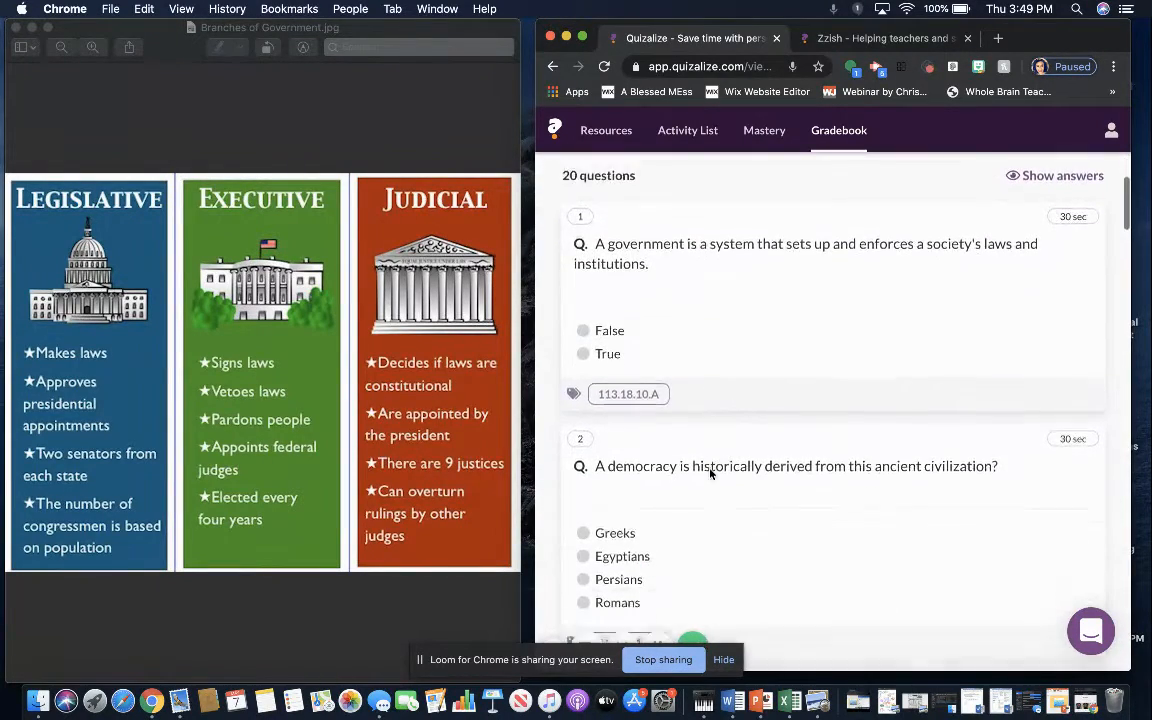
scroll(711, 474, "down", 4)
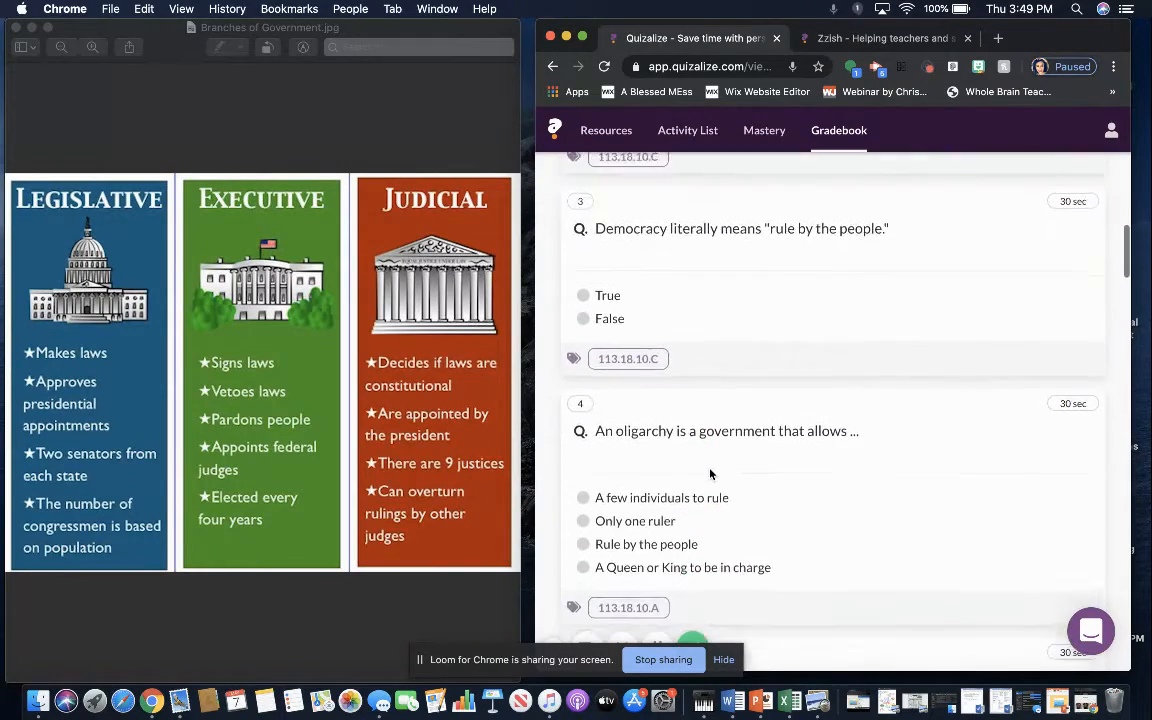
scroll(710, 473, "up", 15)
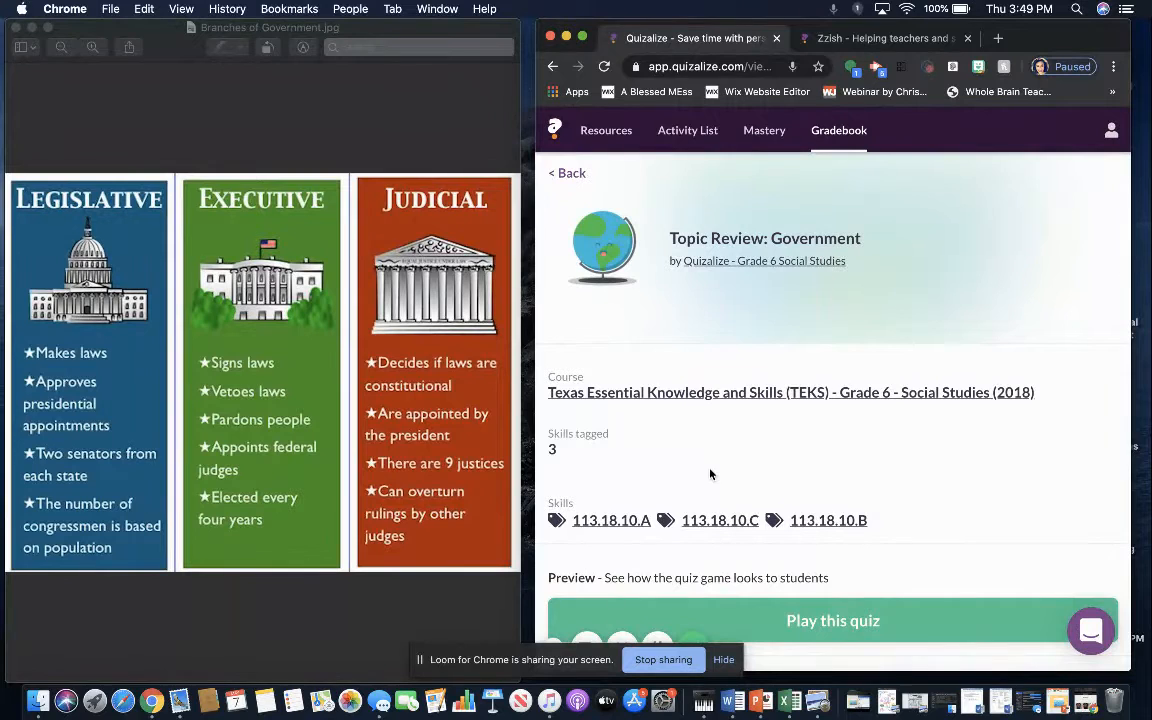
Check the class's Activity List, and return to Resources to open My Library.
left_click(617, 143)
left_click(690, 135)
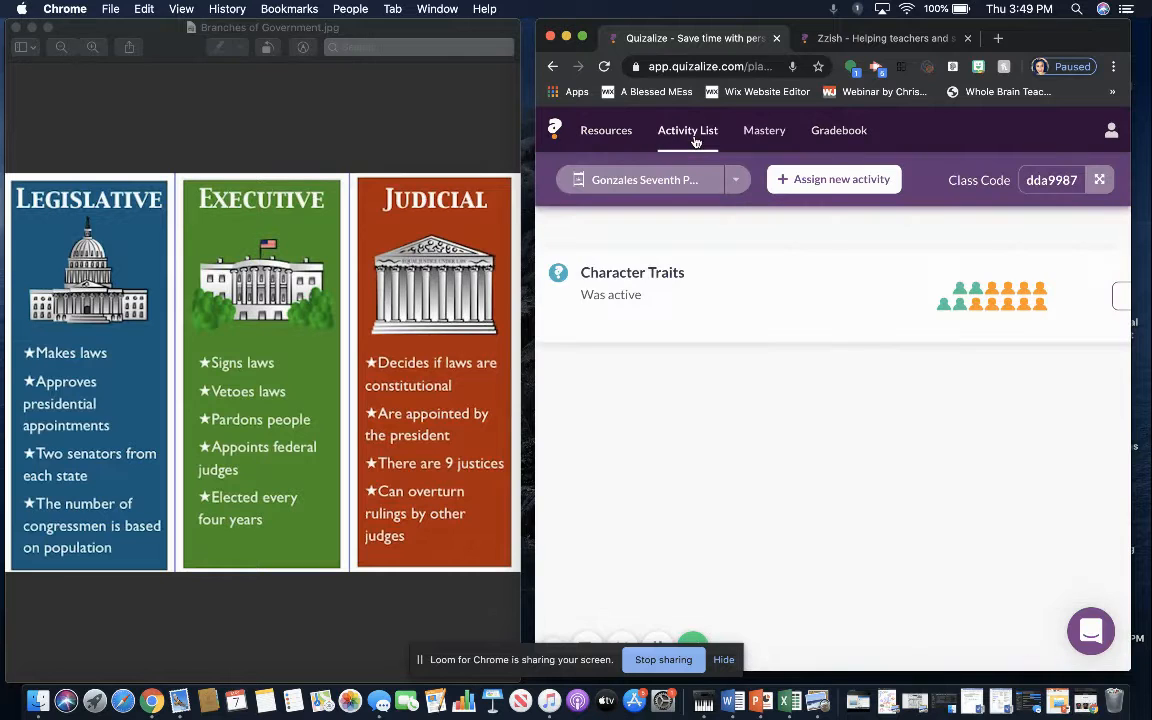
left_click(617, 136)
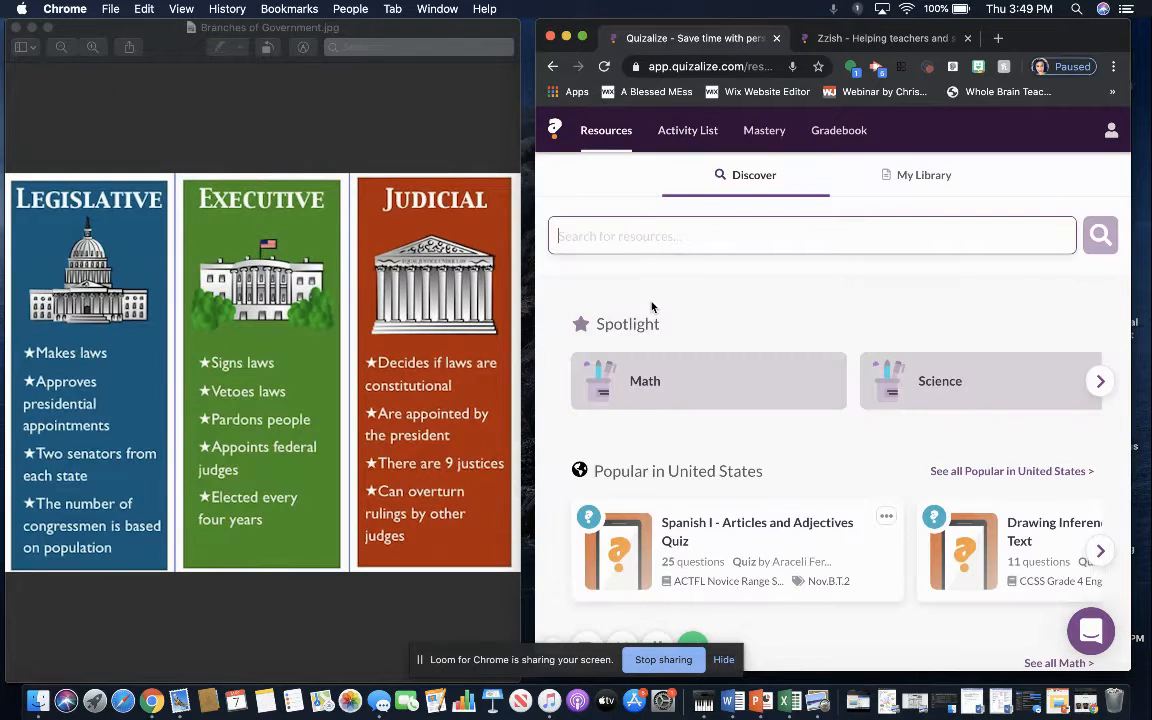
scroll(651, 305, "down", 1)
scroll(651, 307, "up", 1)
left_click(910, 178)
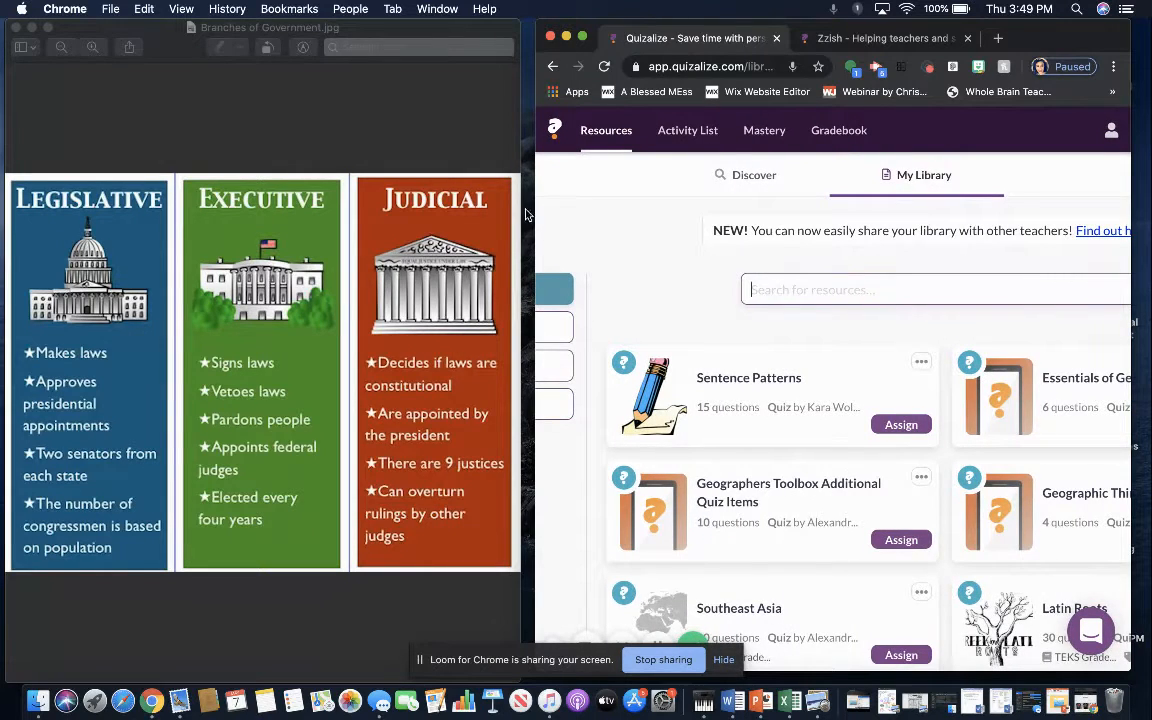
Widen the browser window to create a new quiz from the library, and narrow it again beside the Branches of Government image.
left_click_drag(527, 214, 309, 200)
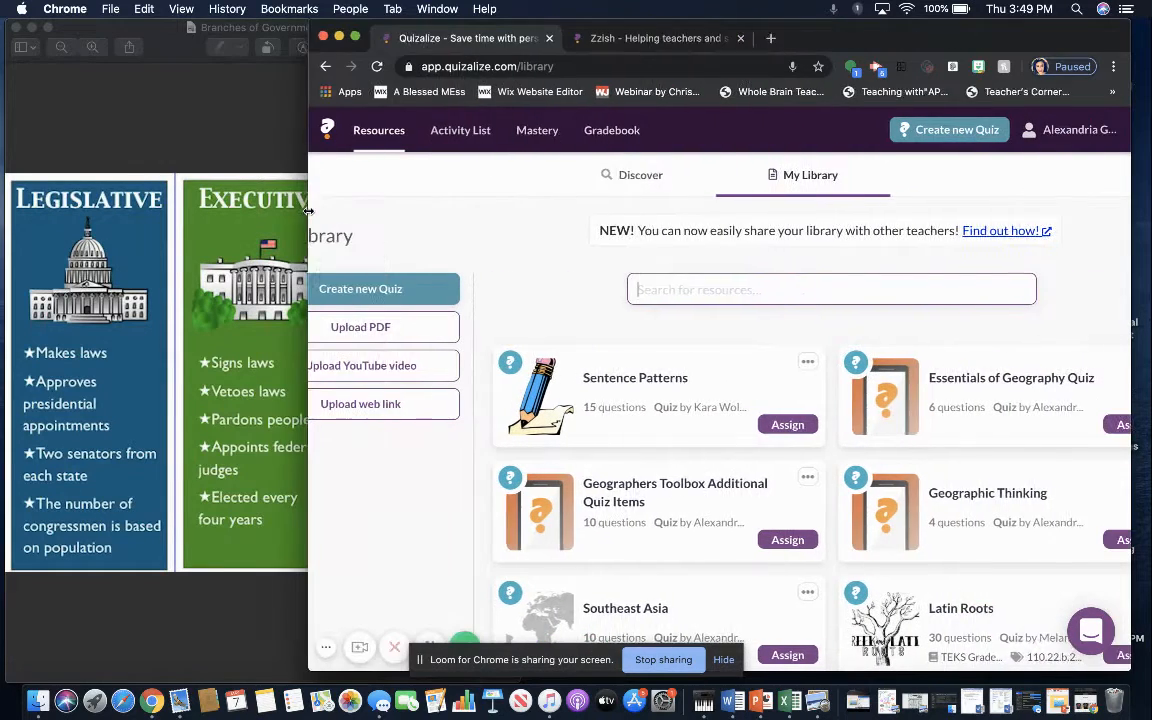
left_click(408, 299)
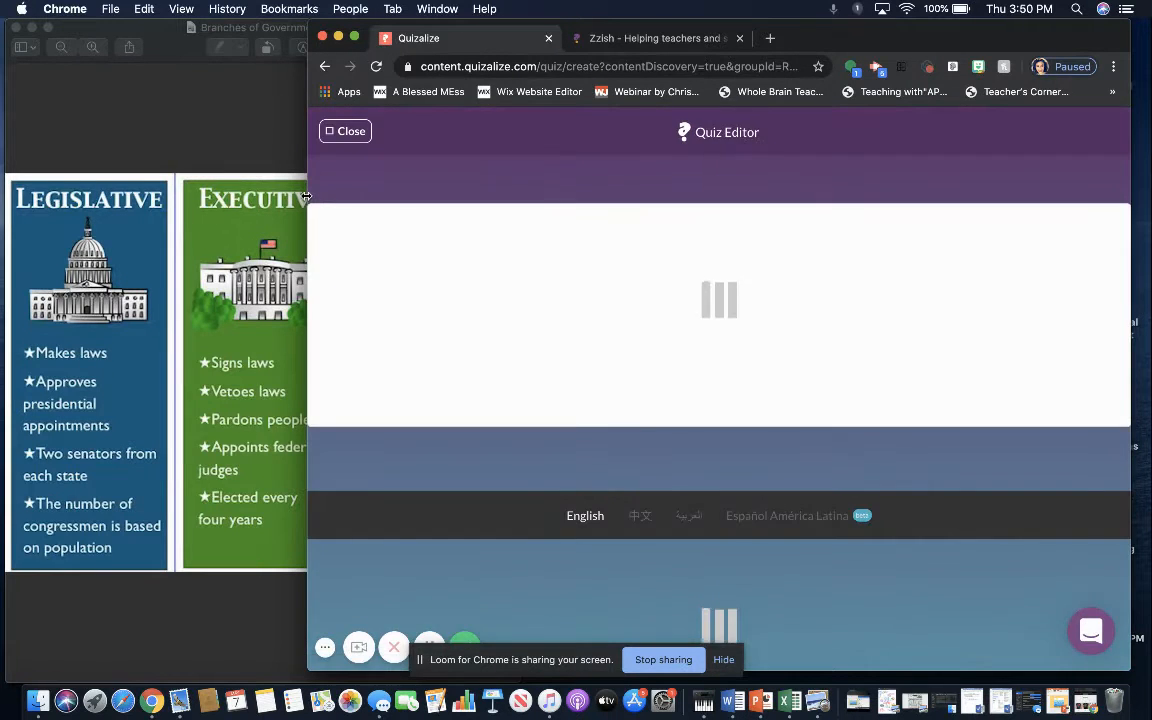
left_click_drag(307, 196, 525, 200)
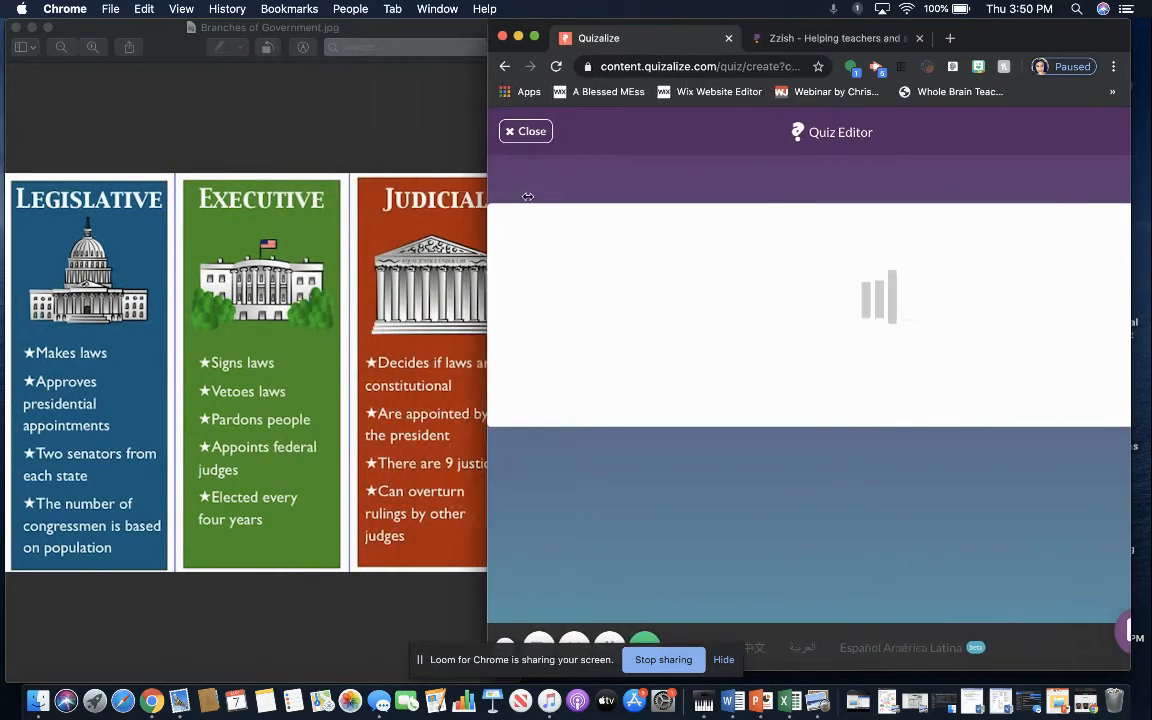
Title the new quiz "Branches of Government".
left_click(699, 246)
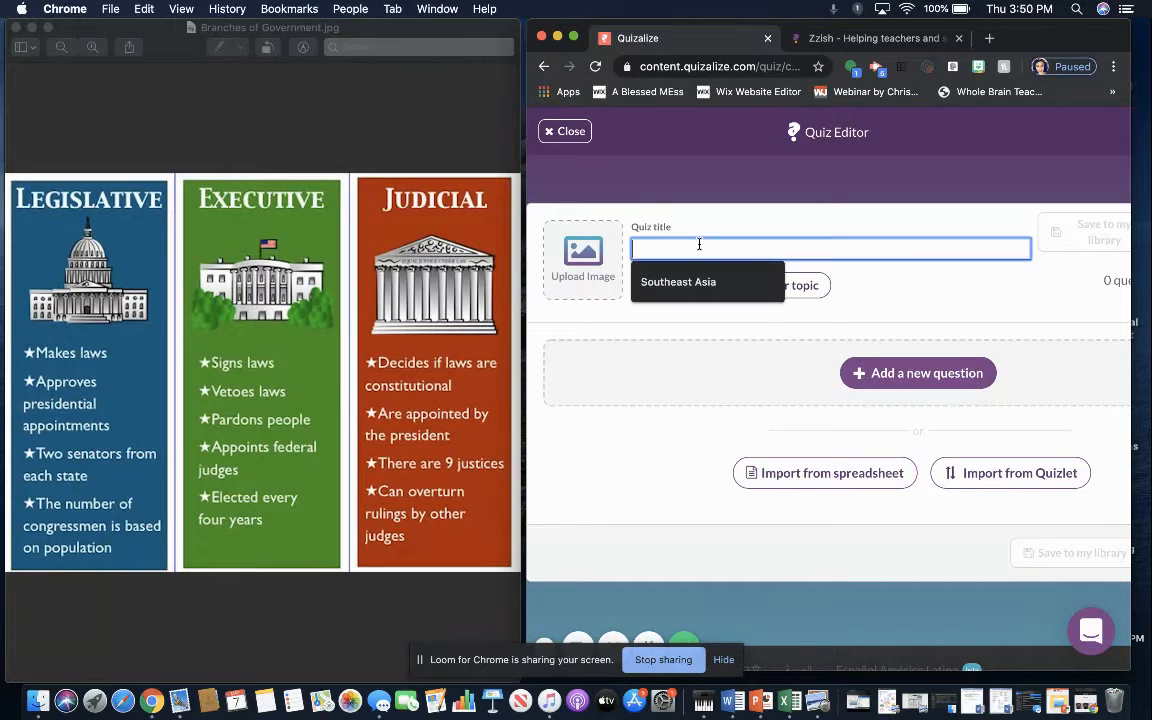
type("Bra")
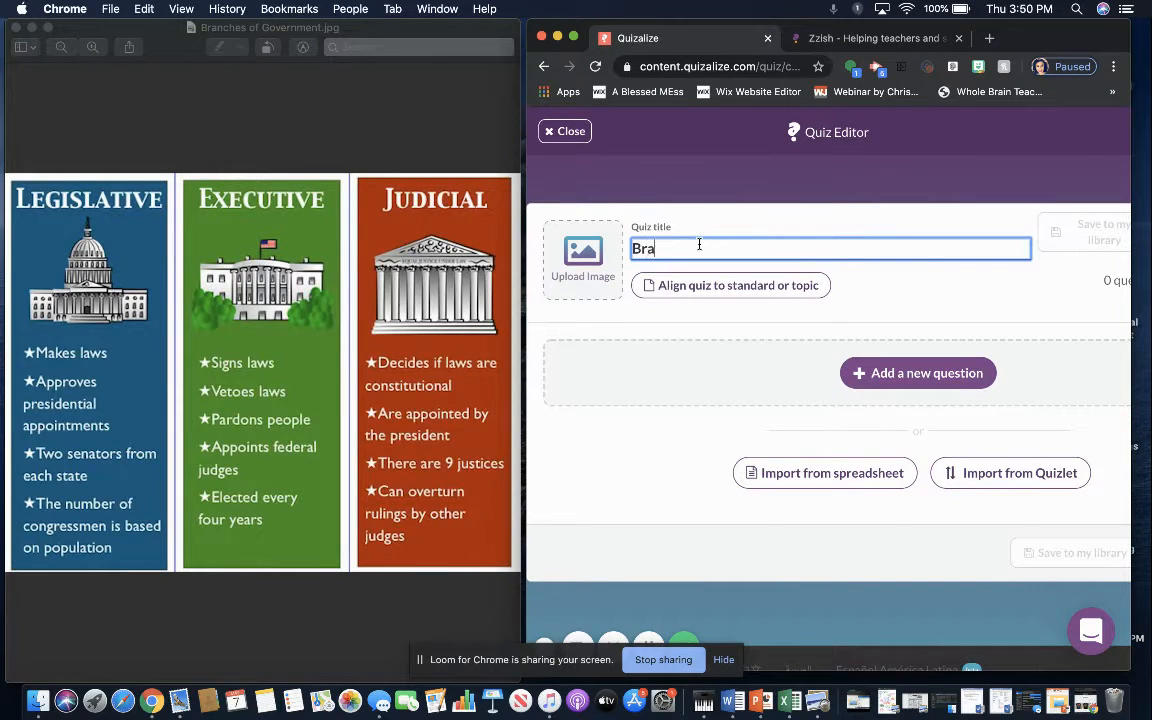
type("nches of Government")
Start aligning the quiz to a standard and set its curriculum to Texas Essential Knowledge and Skills (TEKS).
left_click(770, 285)
left_click(892, 364)
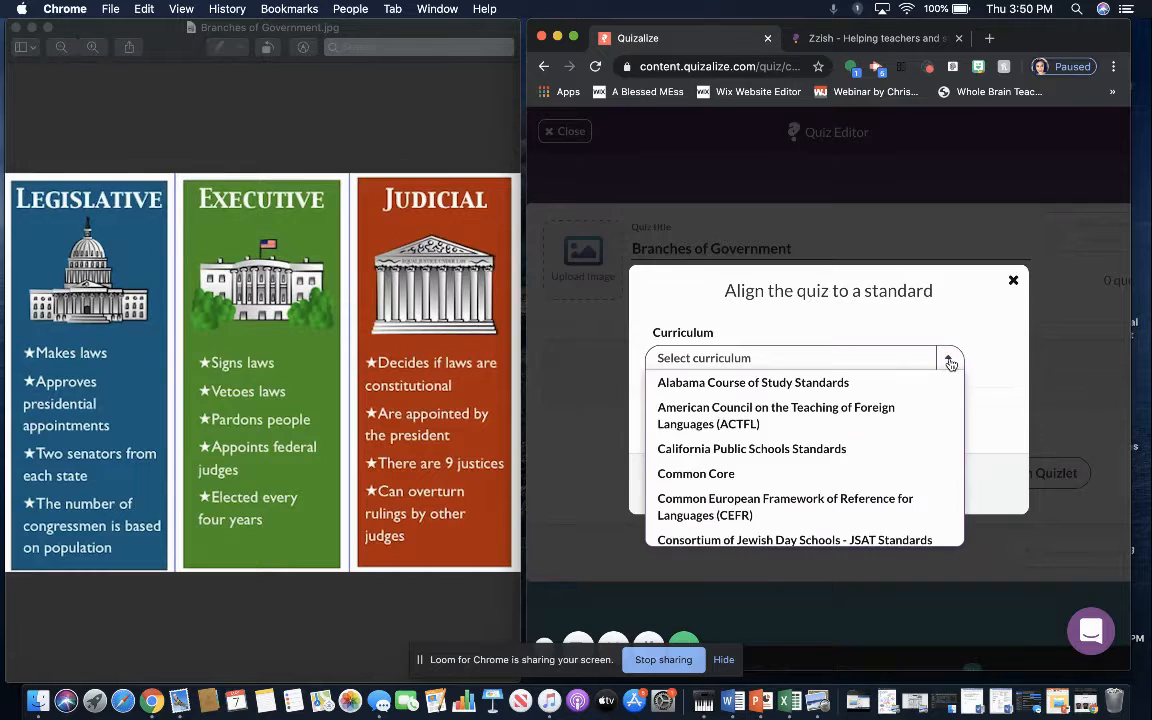
scroll(887, 440, "down", 5)
scroll(887, 445, "down", 10)
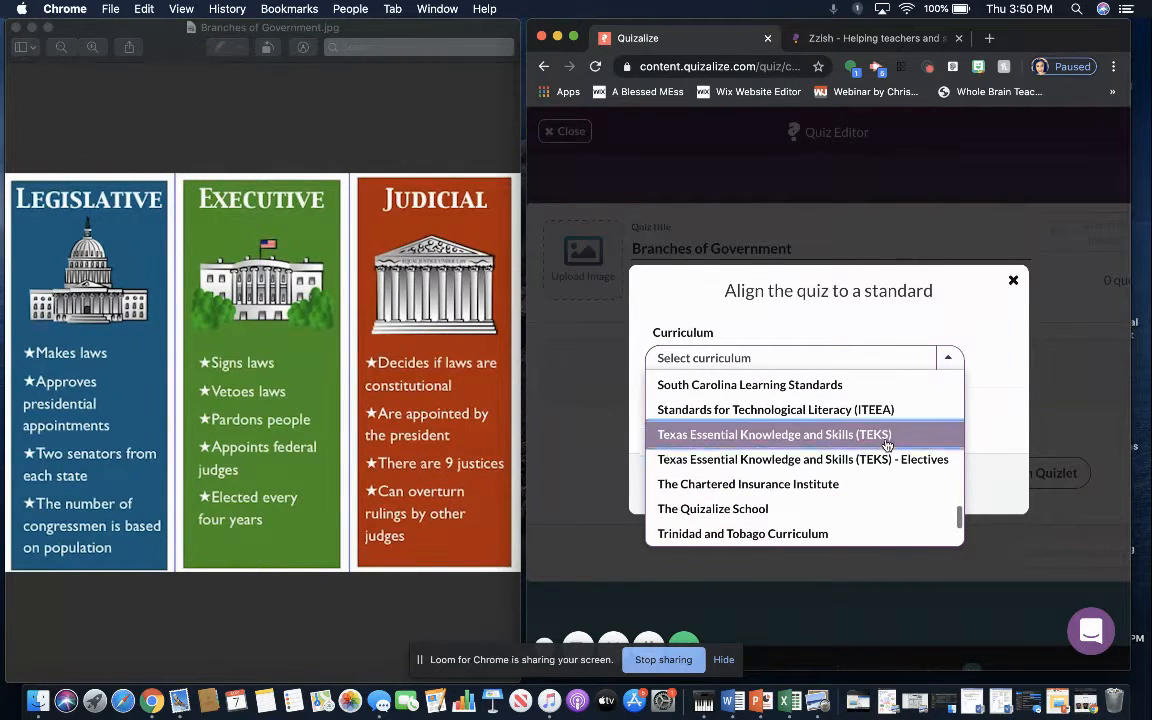
left_click(887, 436)
Set the subject of the quiz's standard alignment to Social Studies (2018).
left_click(797, 389)
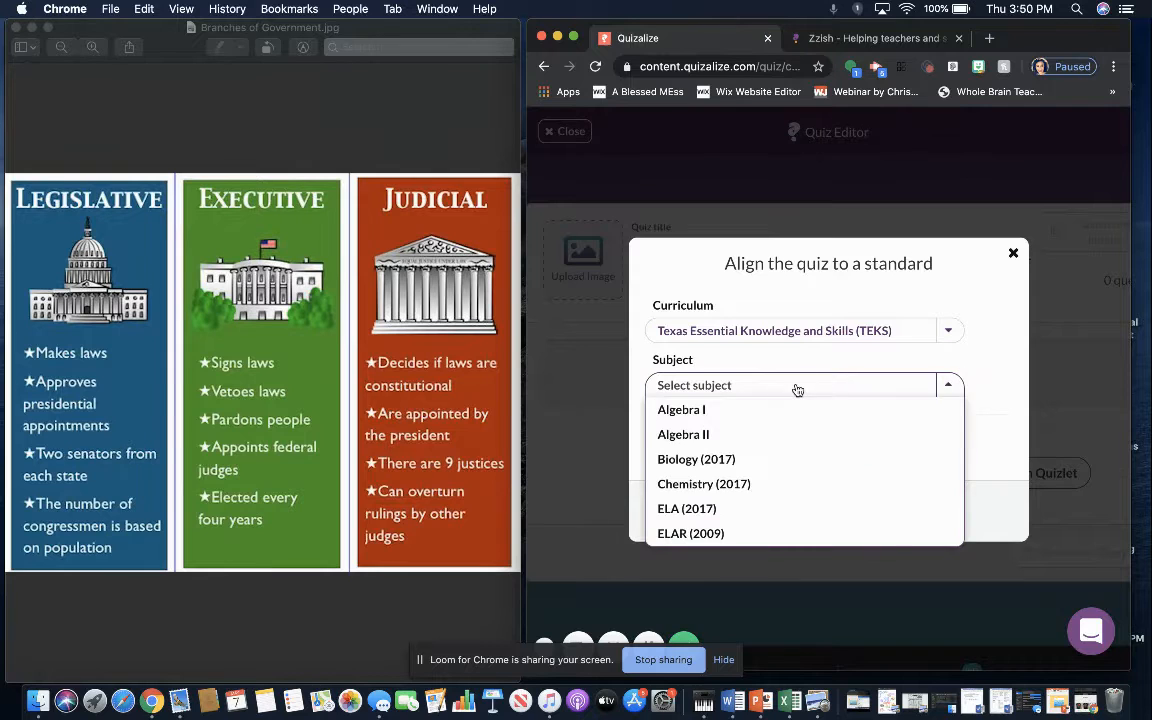
scroll(773, 485, "down", 1)
scroll(772, 485, "down", 15)
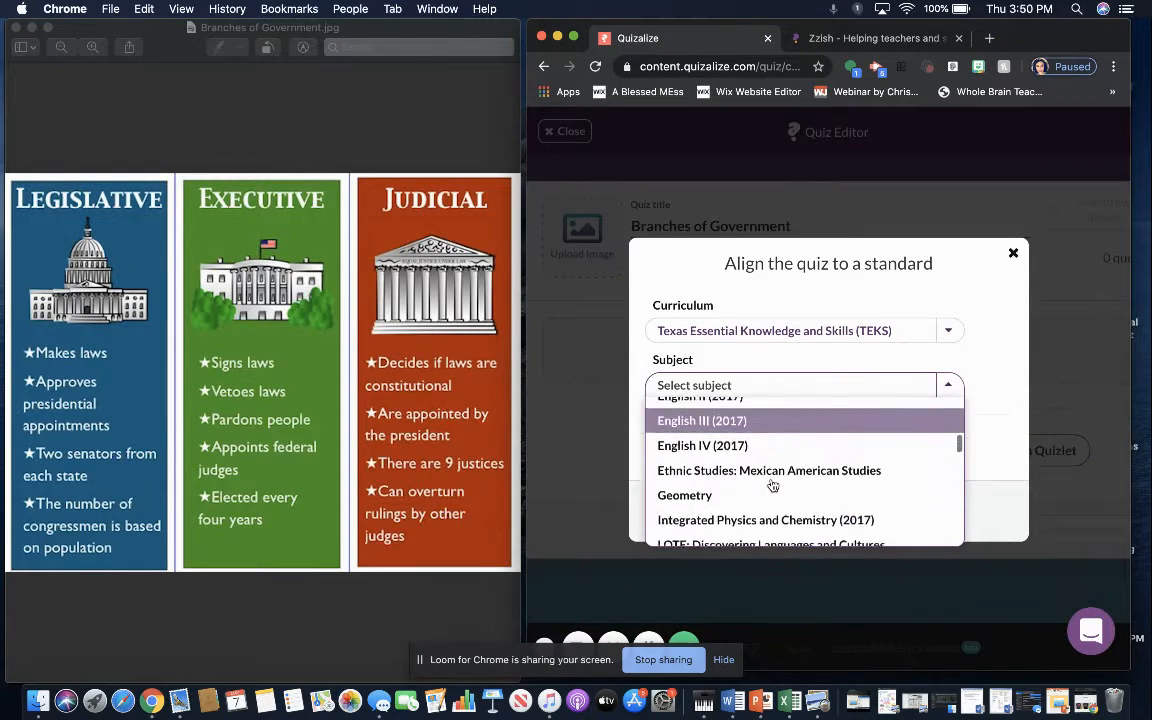
scroll(772, 485, "down", 4)
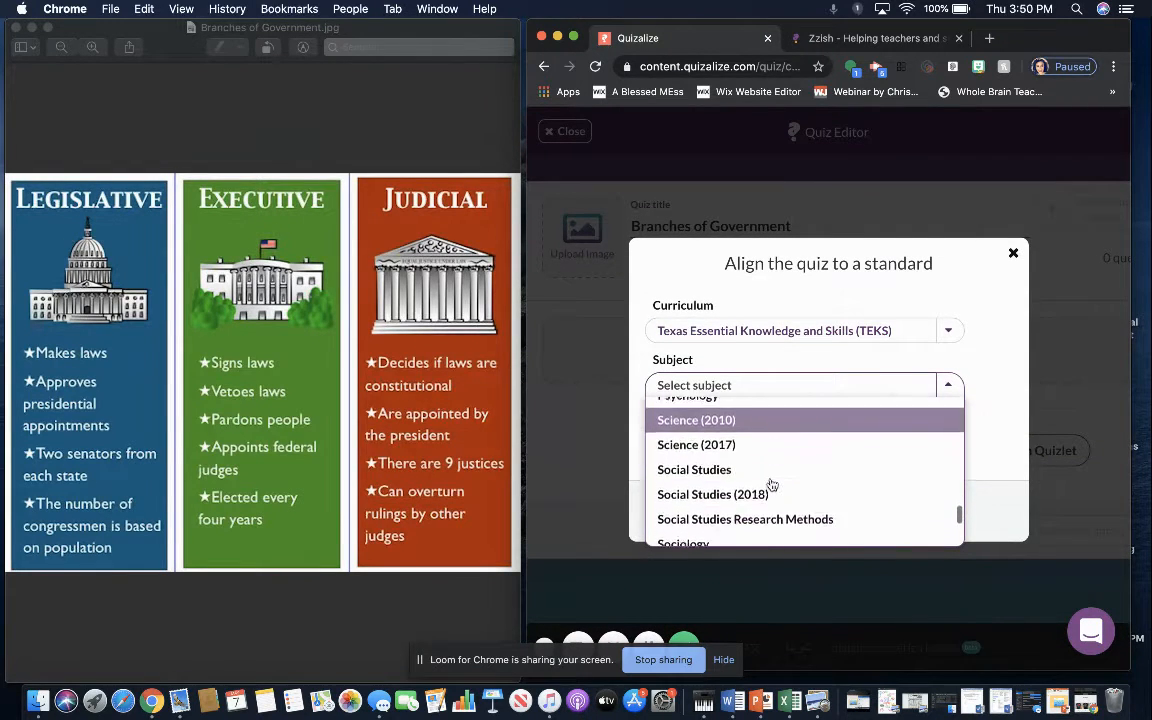
left_click(771, 483)
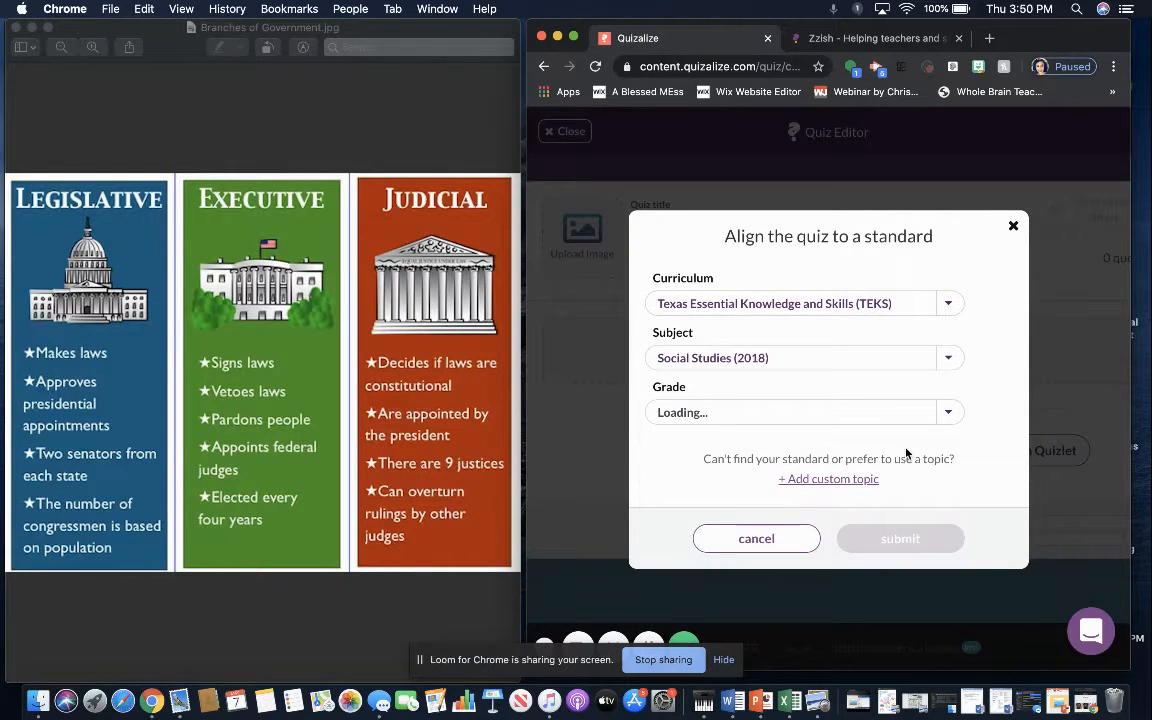
Set the grade of the standard alignment to Grade 6 and submit the alignment.
left_click(932, 416)
left_click(840, 437)
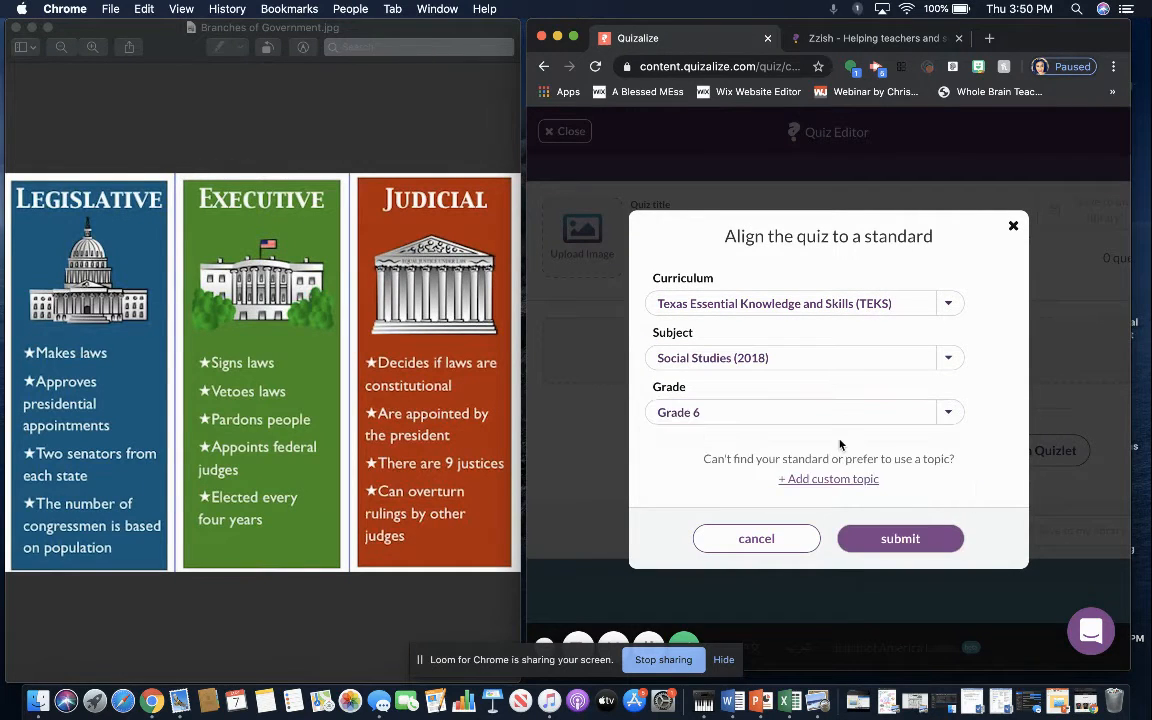
left_click(905, 538)
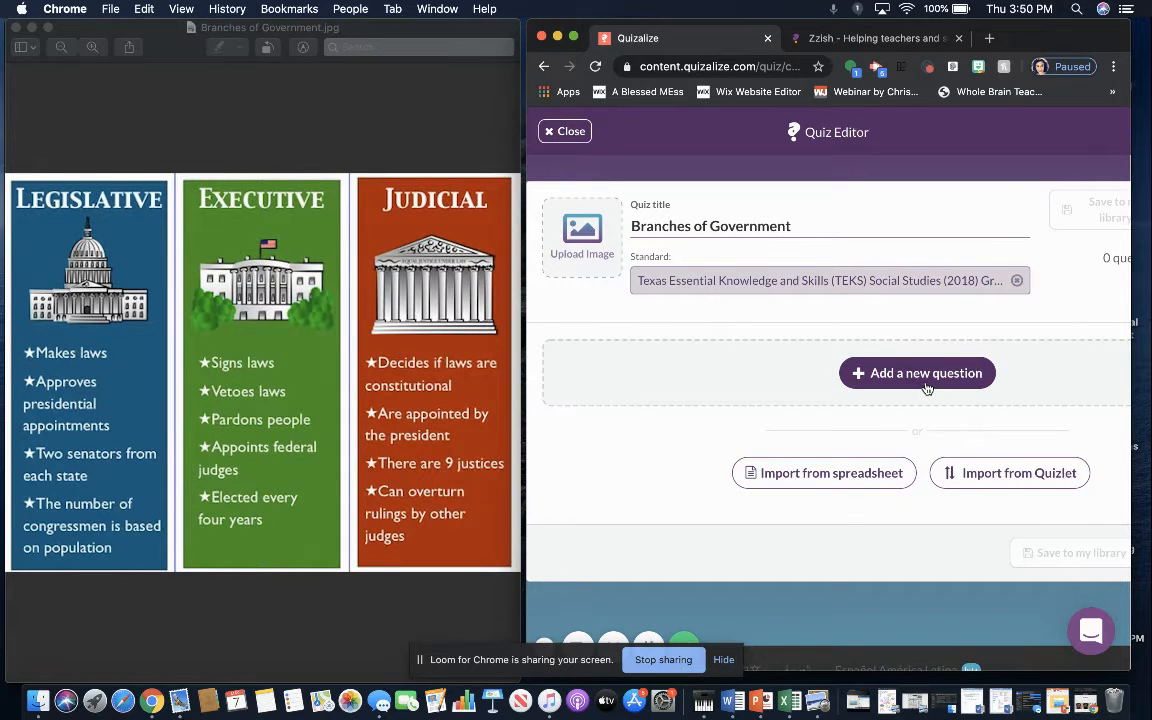
left_click(926, 387)
scroll(862, 430, "down", 5)
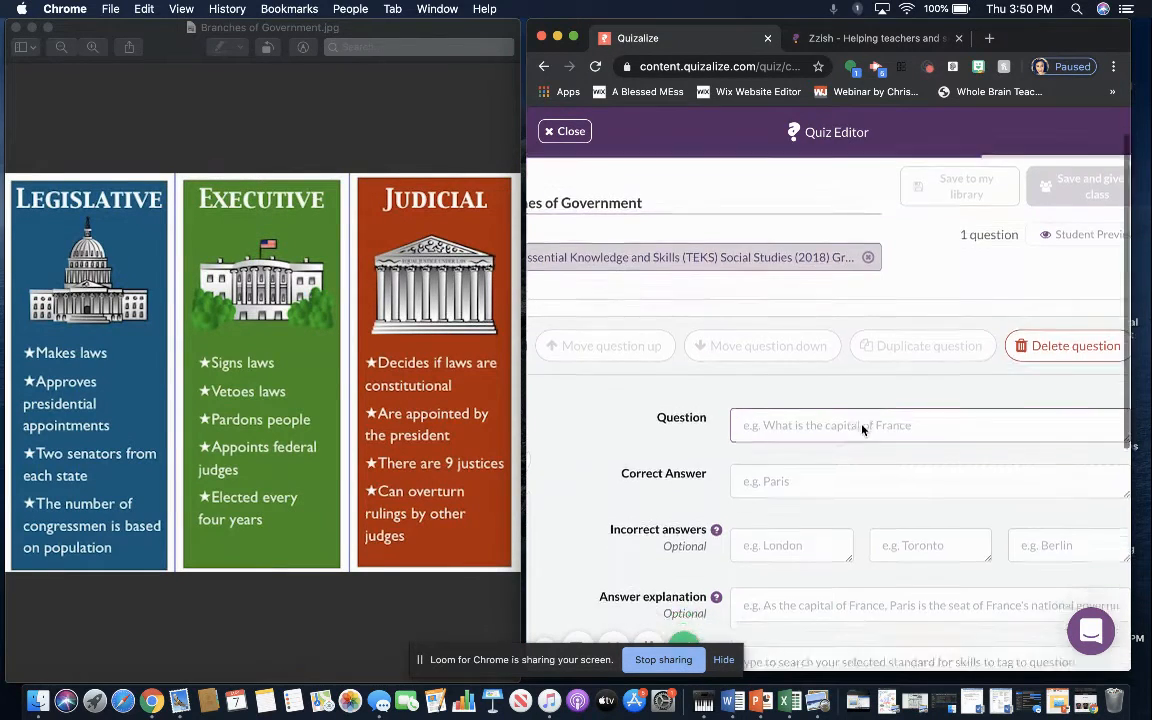
scroll(725, 334, "up", 5)
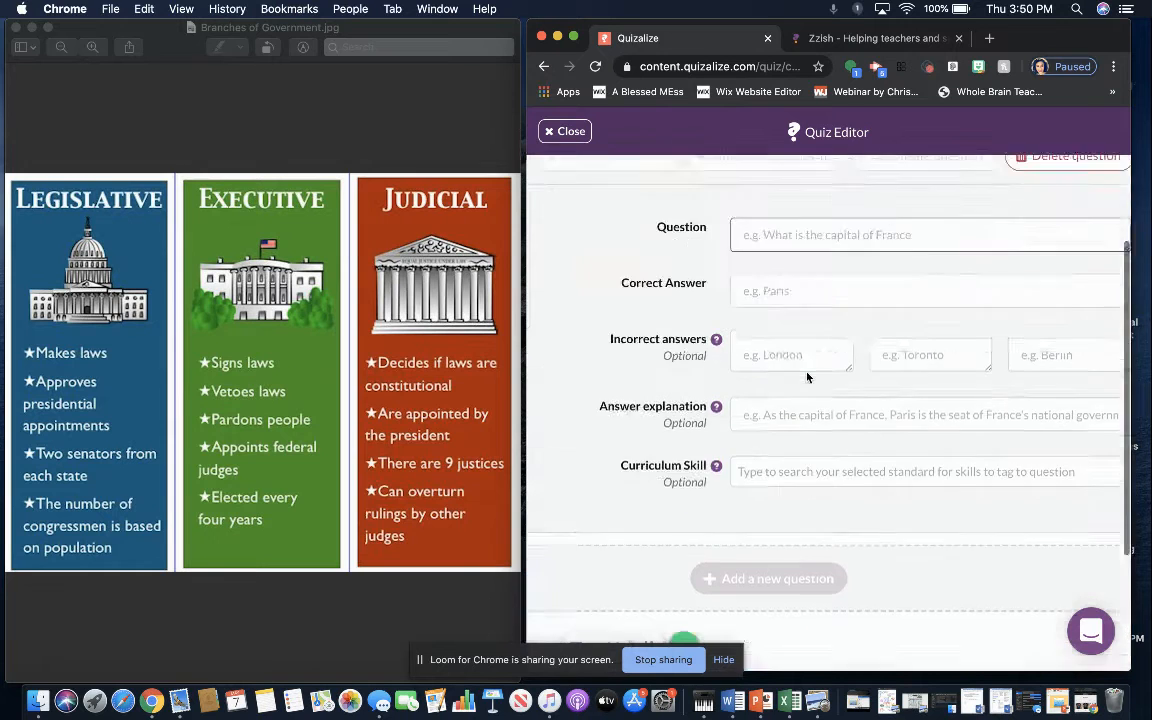
left_click(1042, 399)
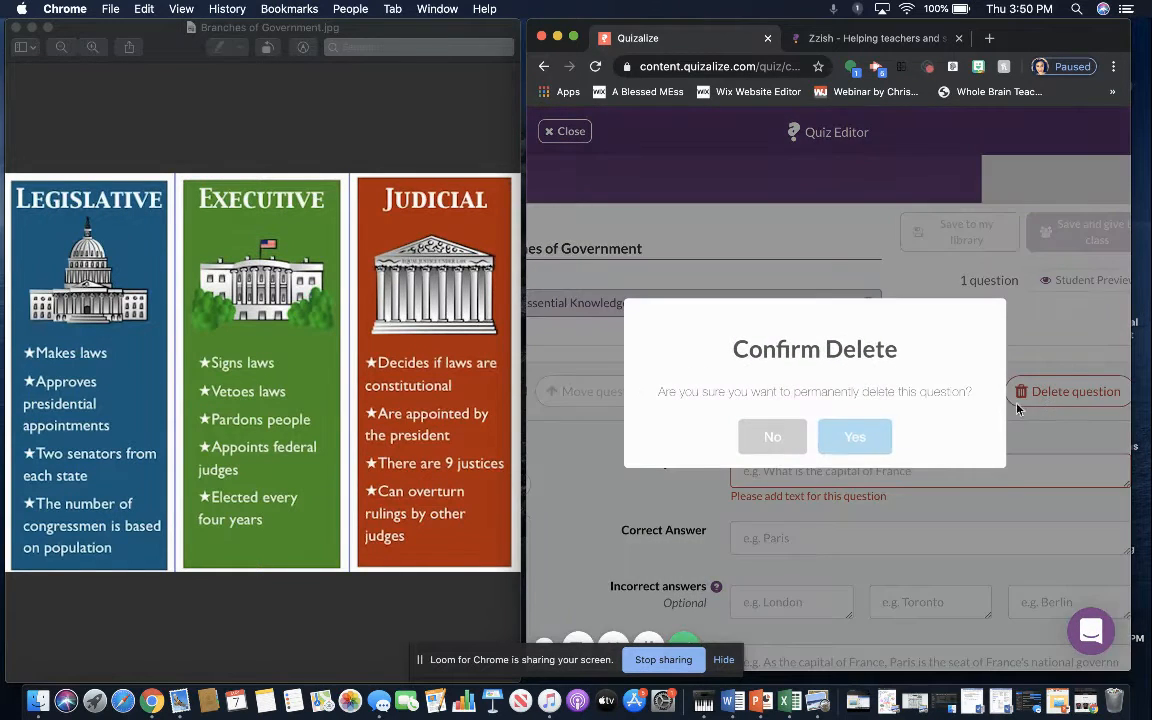
left_click(848, 436)
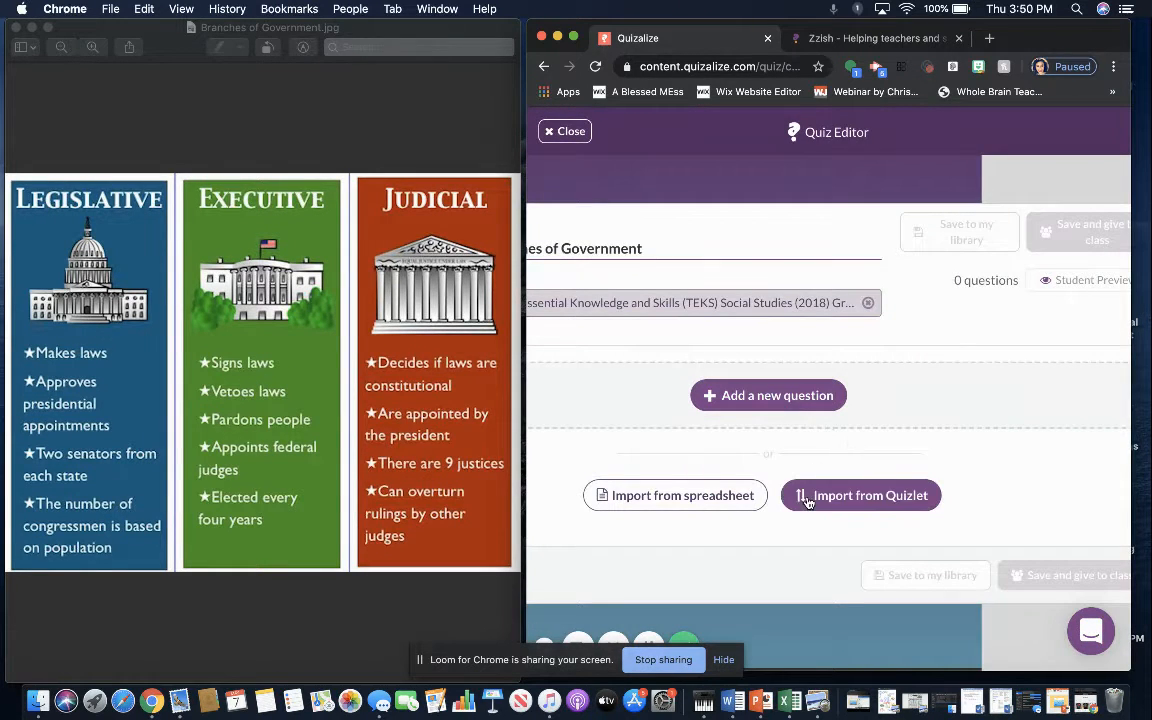
Add a question reading "Which branch makes laws?" with "Legislative" as its correct answer.
scroll(689, 504, "down", 5)
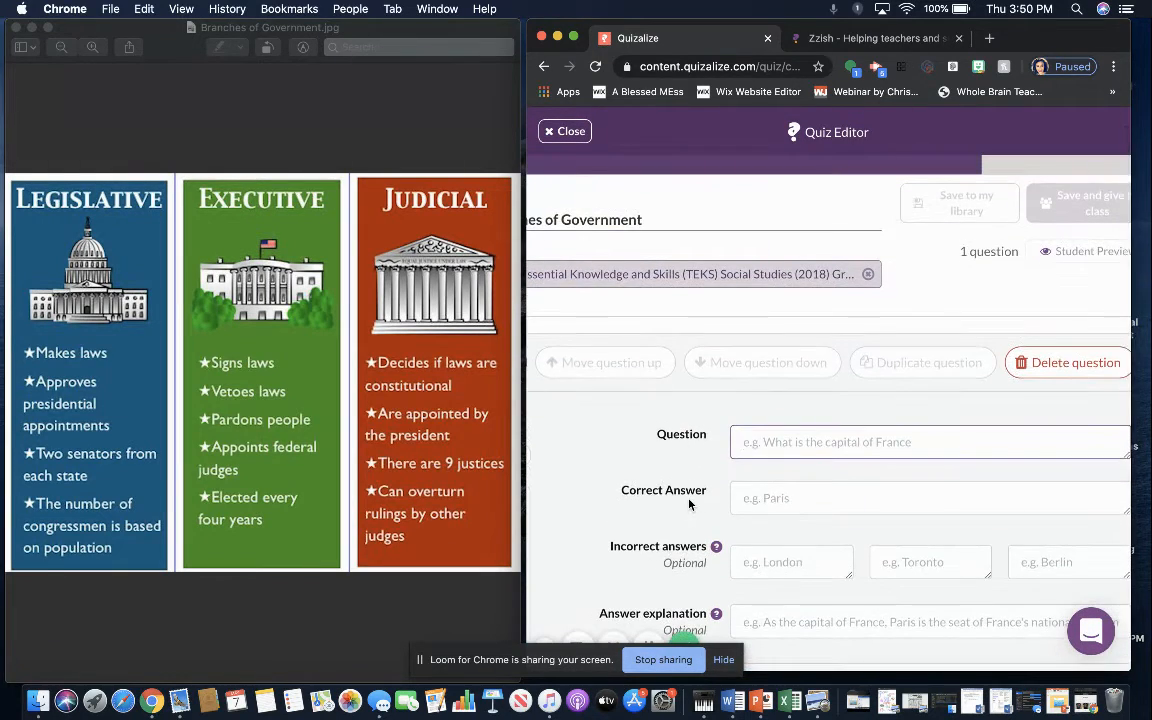
scroll(689, 504, "down", 3)
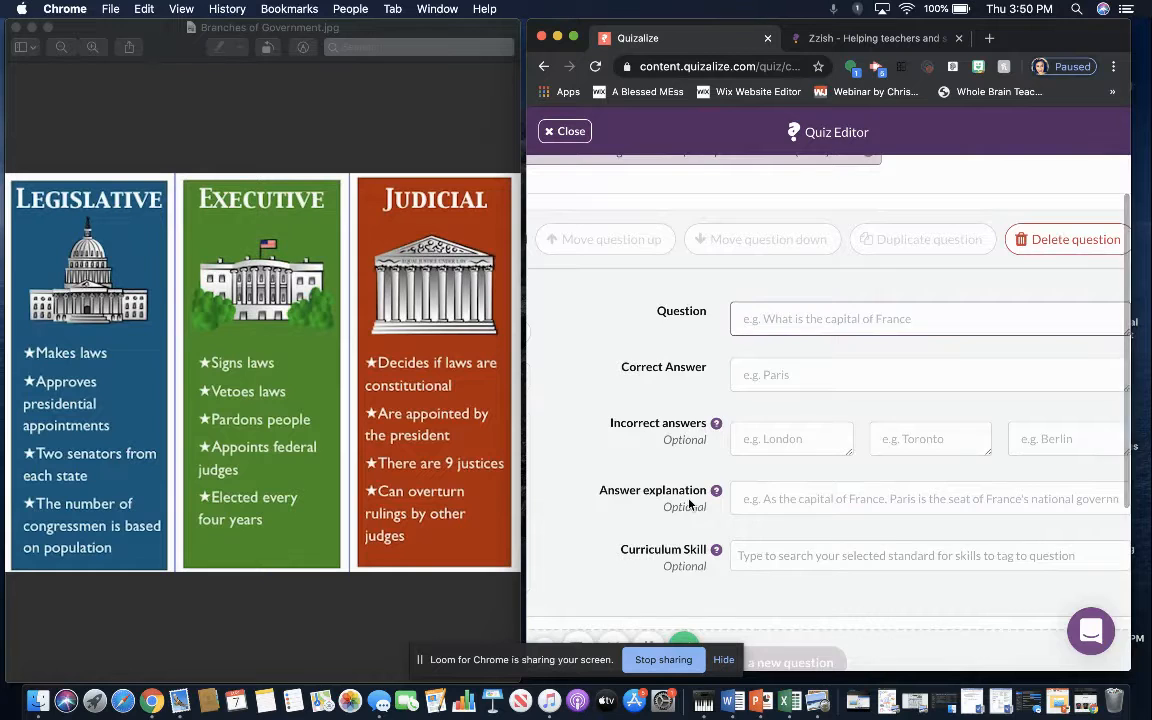
scroll(689, 504, "up", 1)
scroll(692, 504, "left", 3)
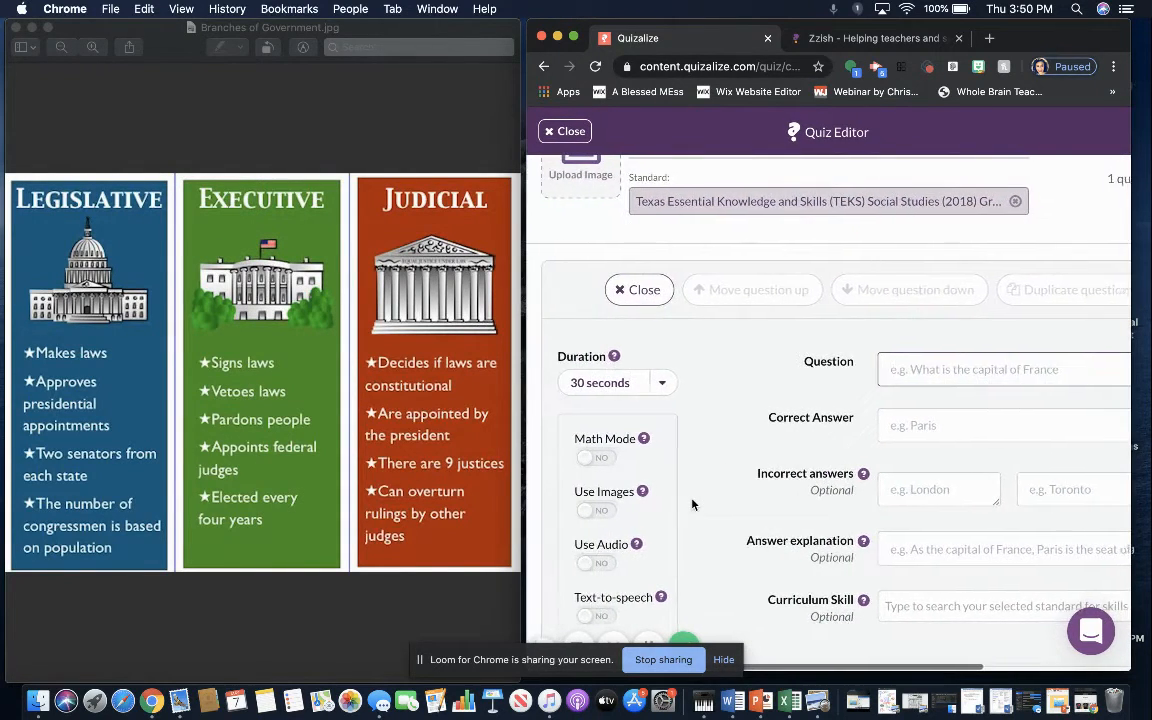
scroll(692, 504, "right", 2)
type("W")
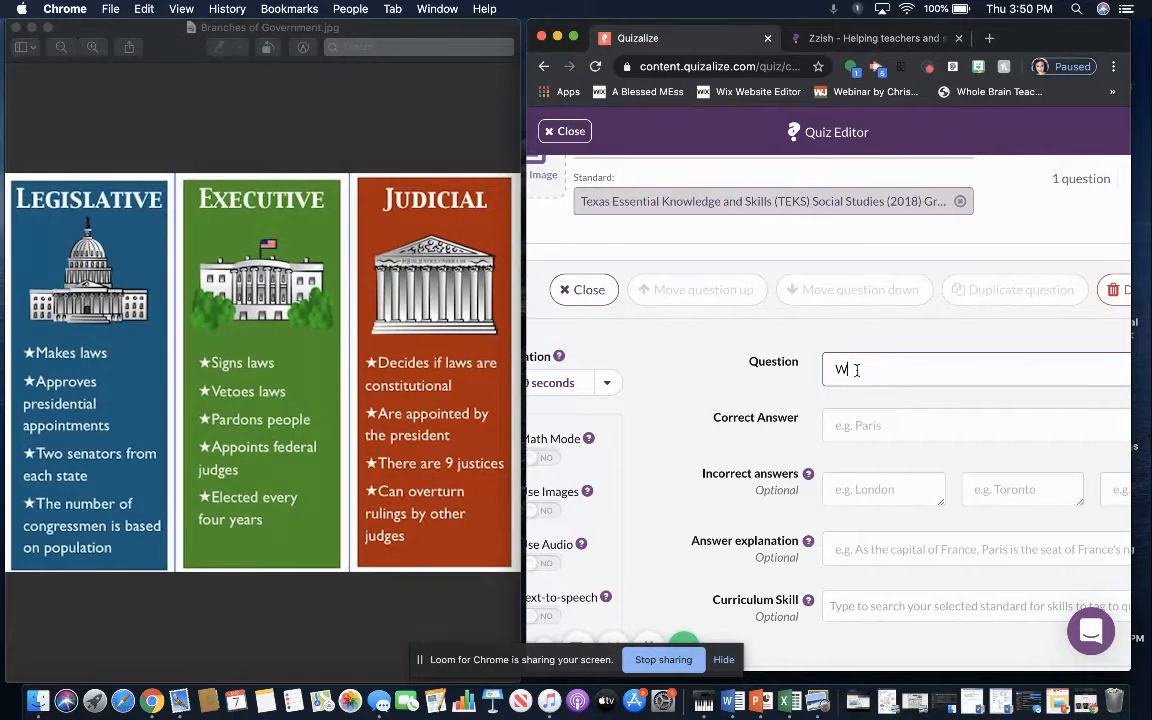
type("hich bran")
type("ch makes laws")
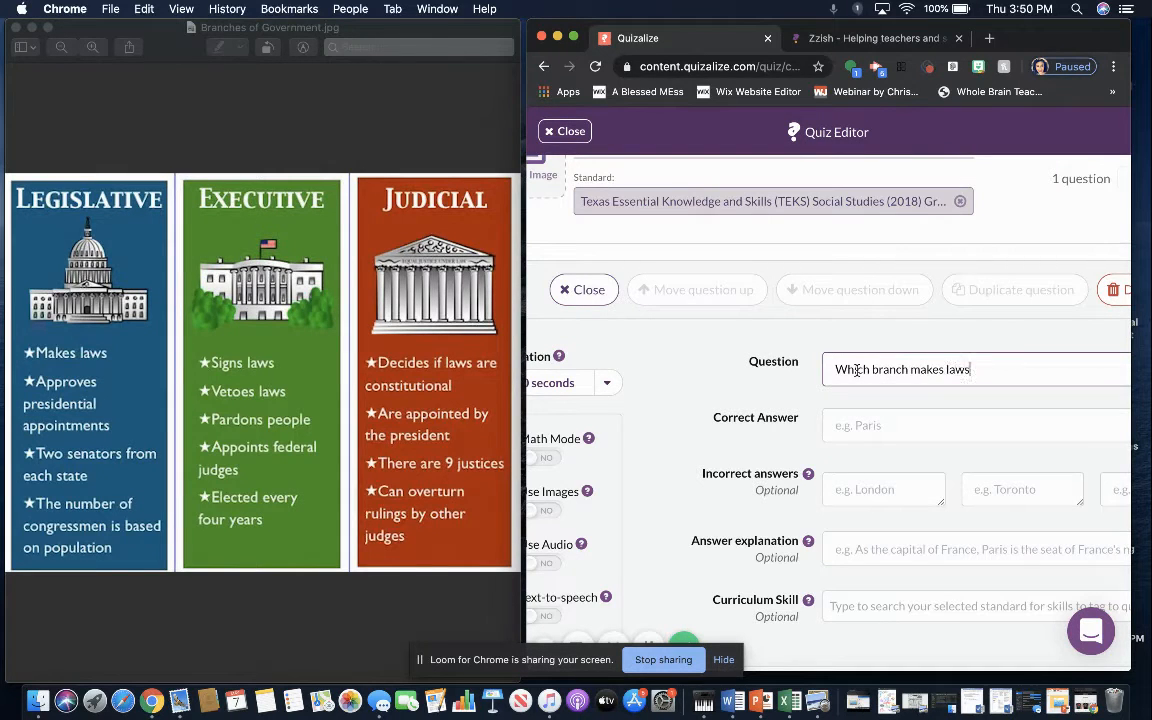
type("?")
left_click(885, 434)
type("Legislative")
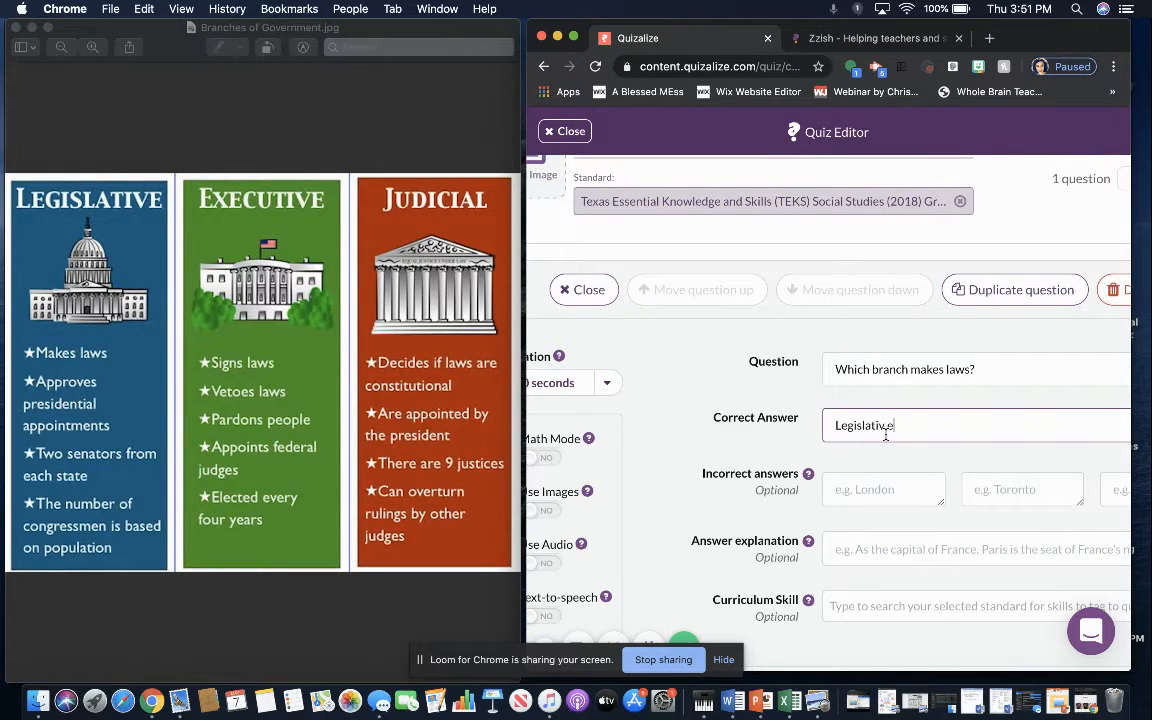
Give the lawmaking question the incorrect answers "Executive" and "Judicial".
key("Tab")
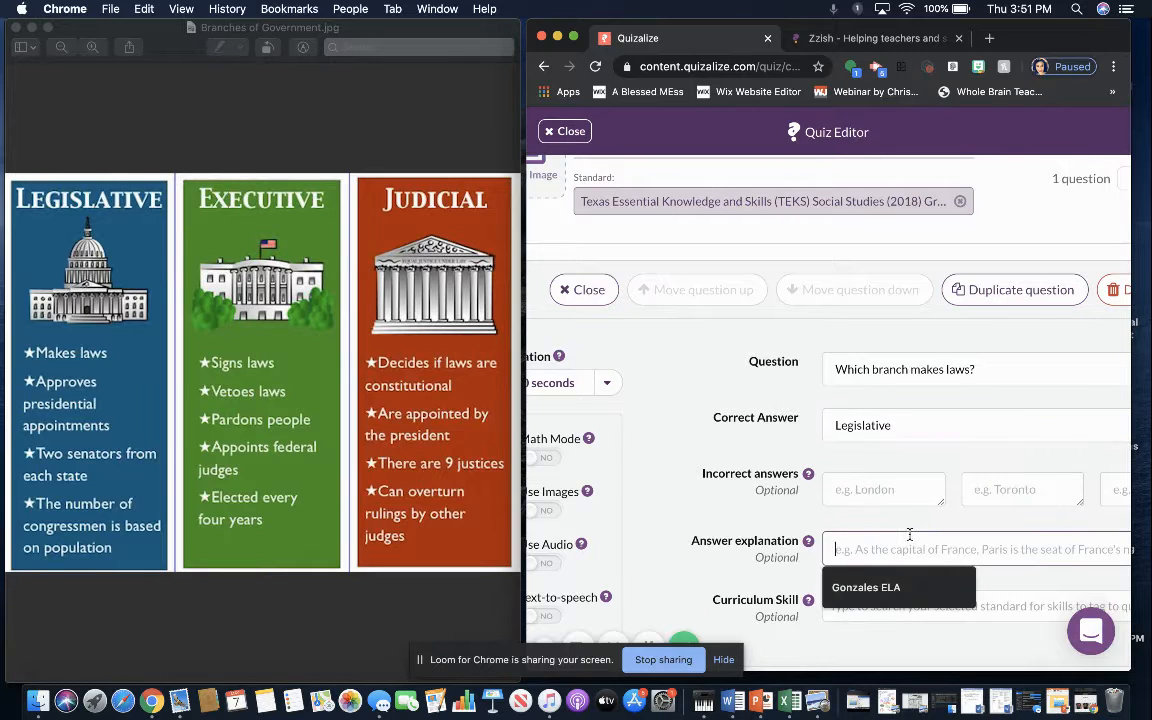
left_click(895, 492)
type("Exe")
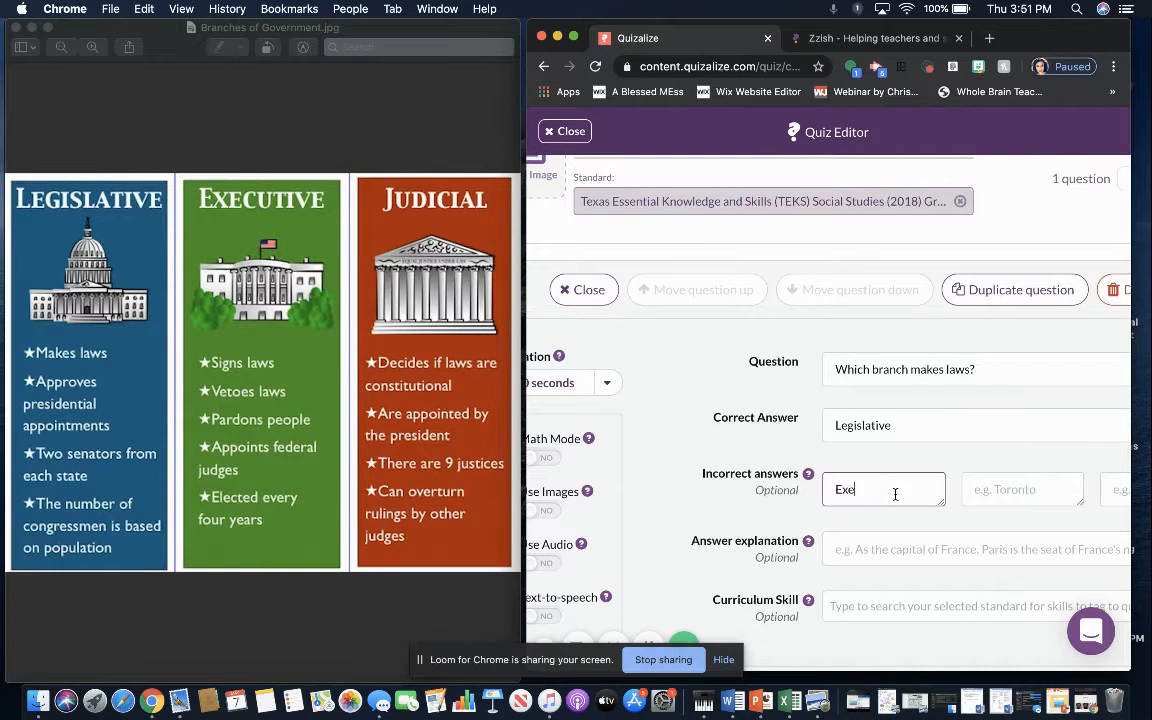
type("cutive")
key("Tab")
type("J")
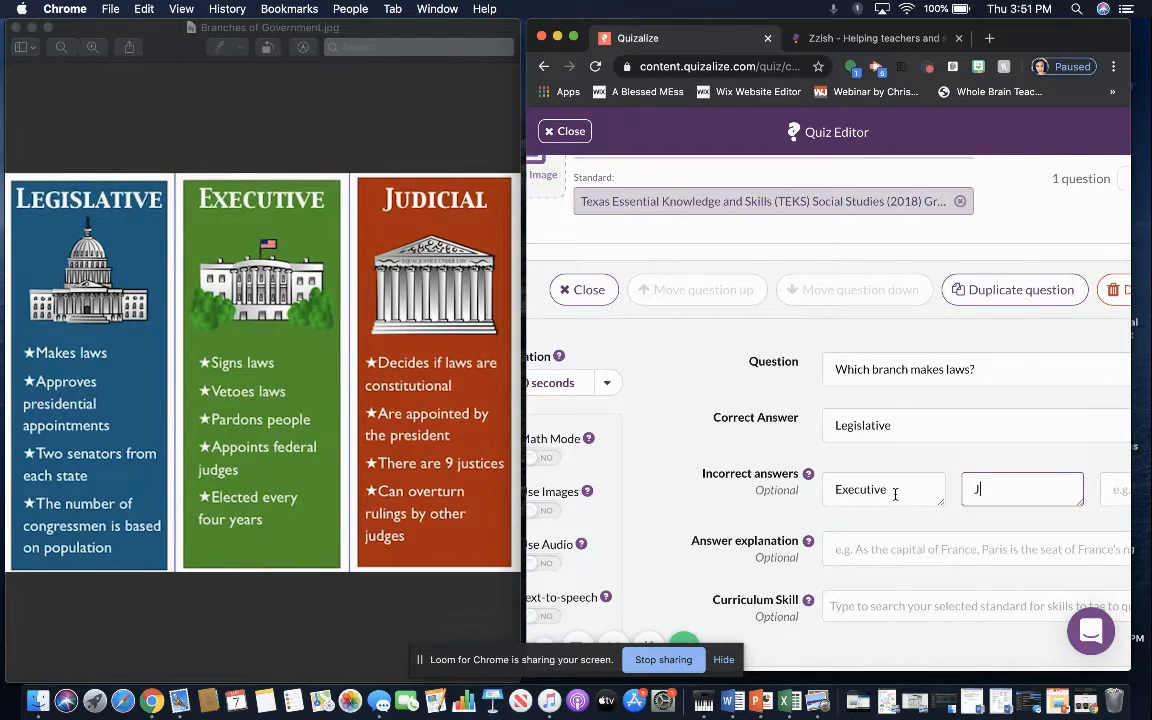
Look through the first question's duration choices, and switch its text-to-speech option on and off to preview it.
scroll(851, 494, "down", 4)
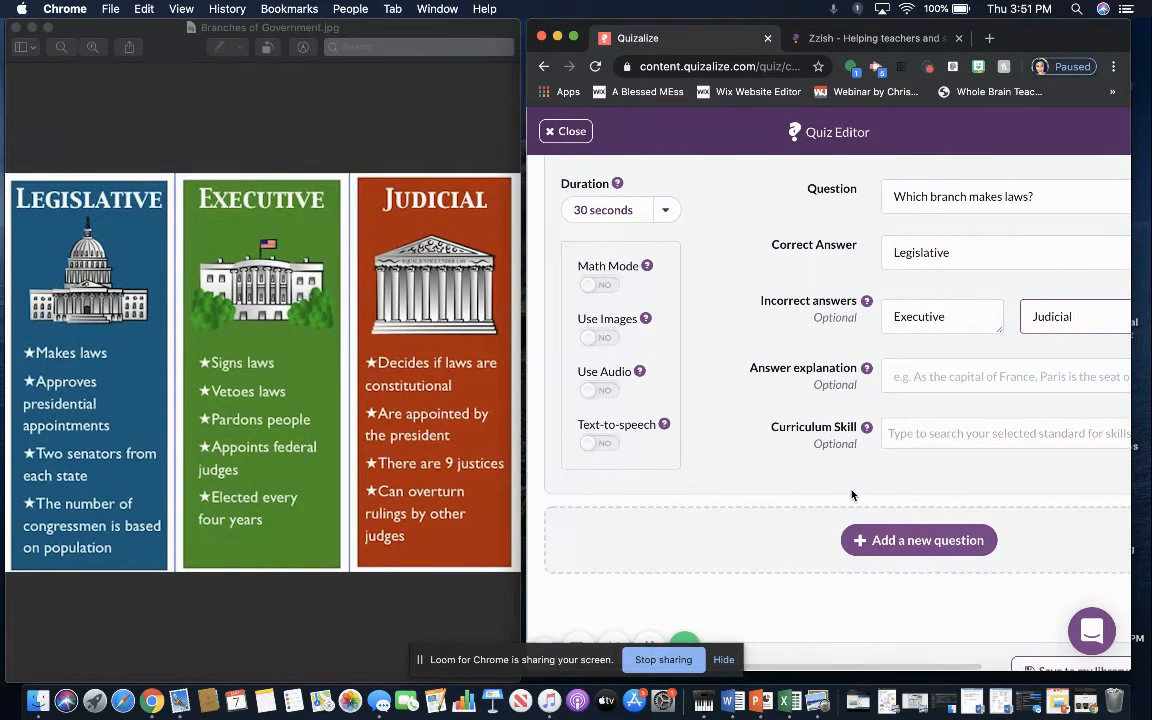
left_click(663, 212)
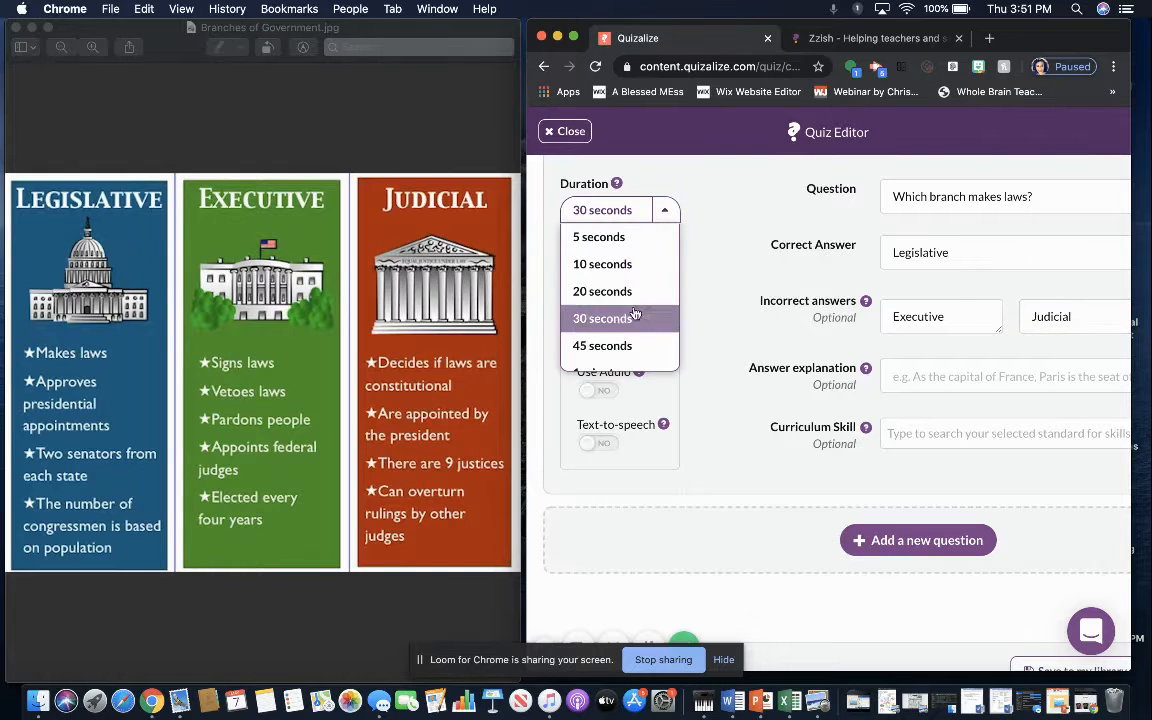
scroll(640, 347, "down", 3)
scroll(640, 347, "up", 3)
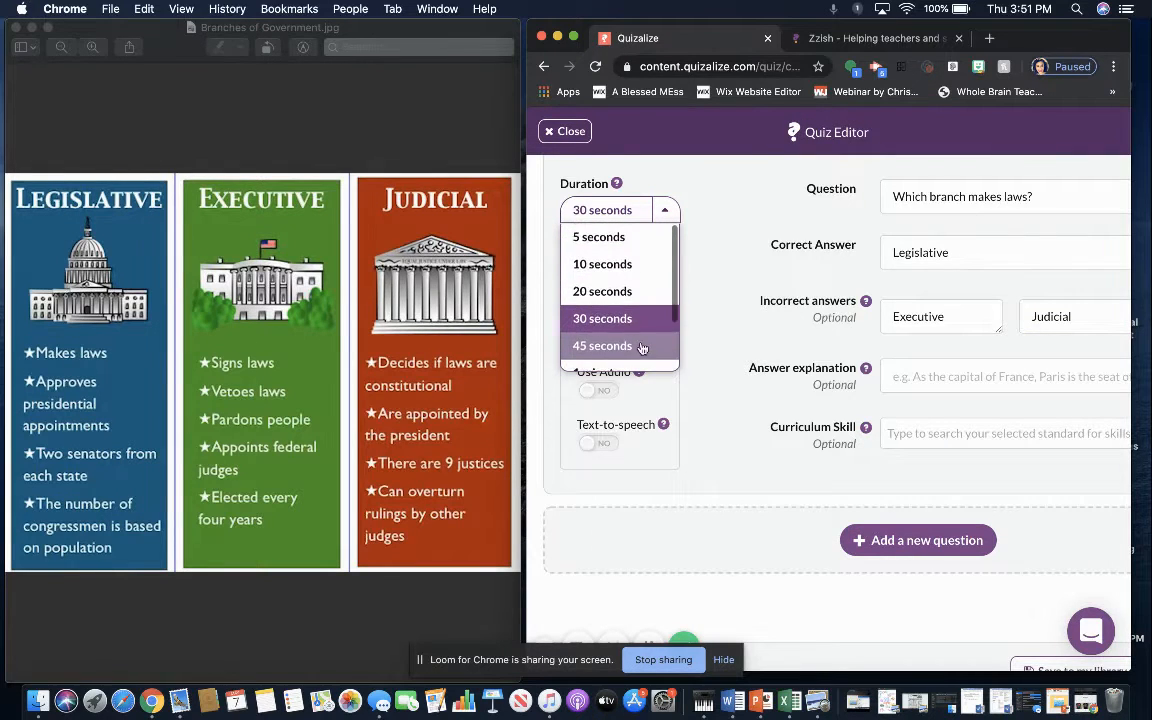
left_click(657, 204)
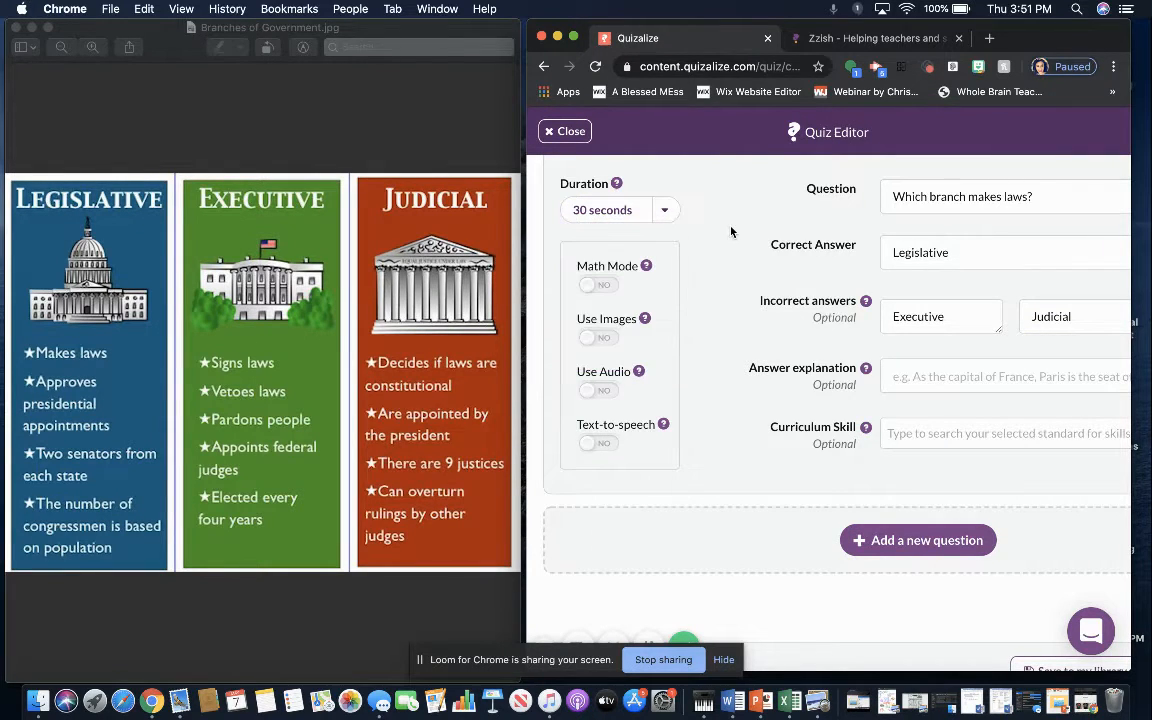
left_click(676, 213)
left_click(672, 210)
left_click(593, 445)
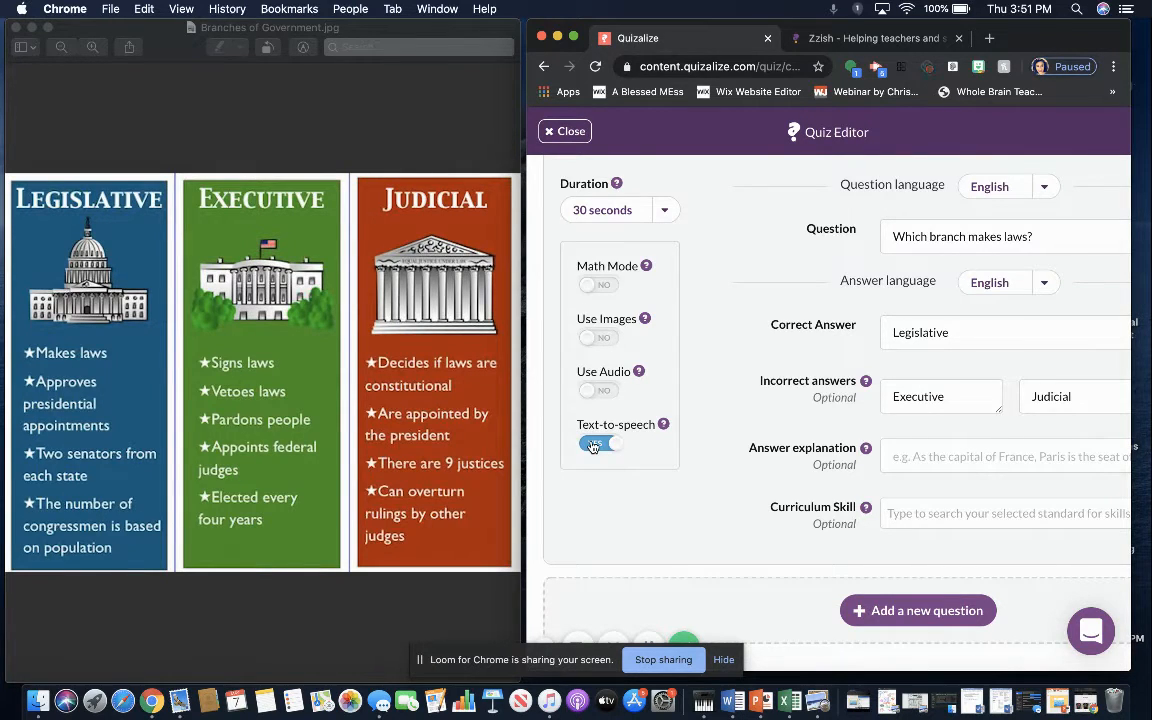
left_click(594, 444)
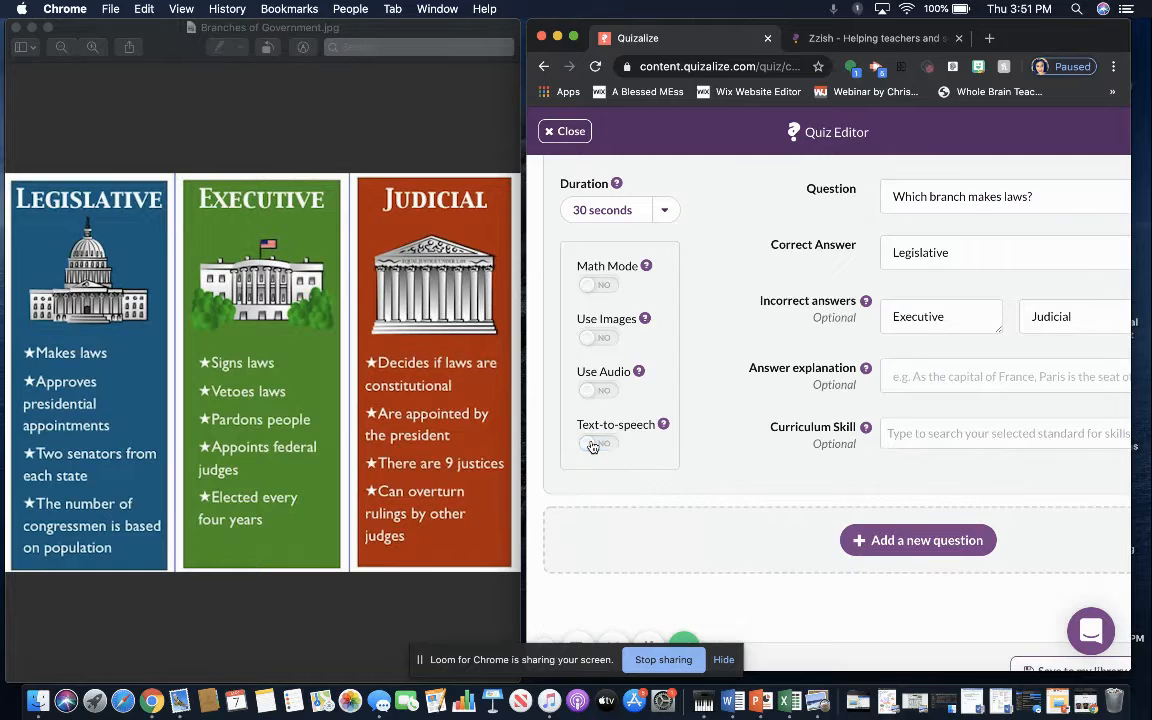
Add a second question reading "Which branch has 9 justices?" with "Judicial" as its correct answer.
left_click(918, 545)
left_click(827, 205)
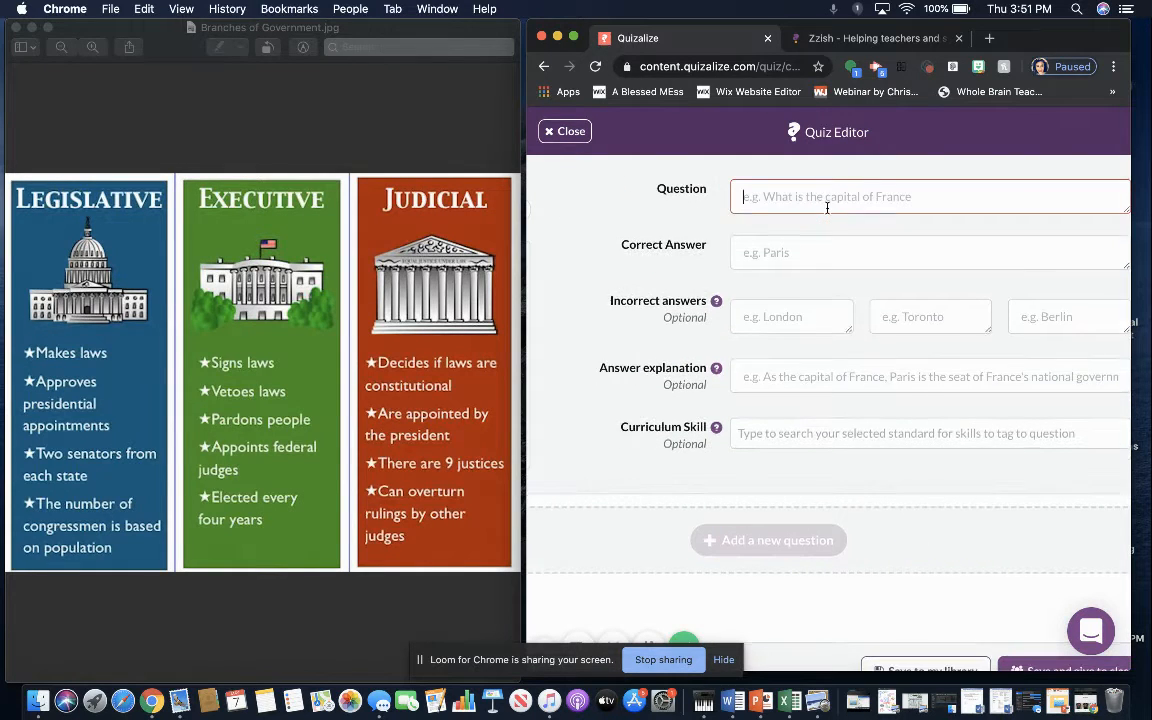
type("Which bran")
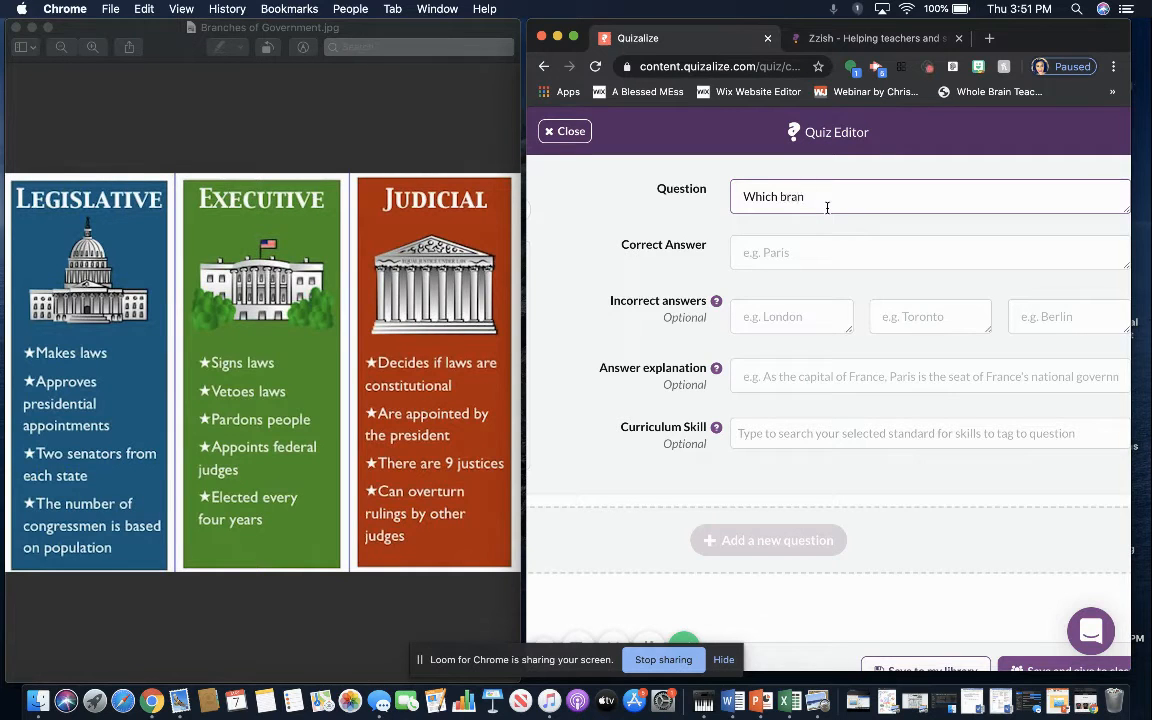
type("ch has 9 justices?")
key("Tab")
type("Ju")
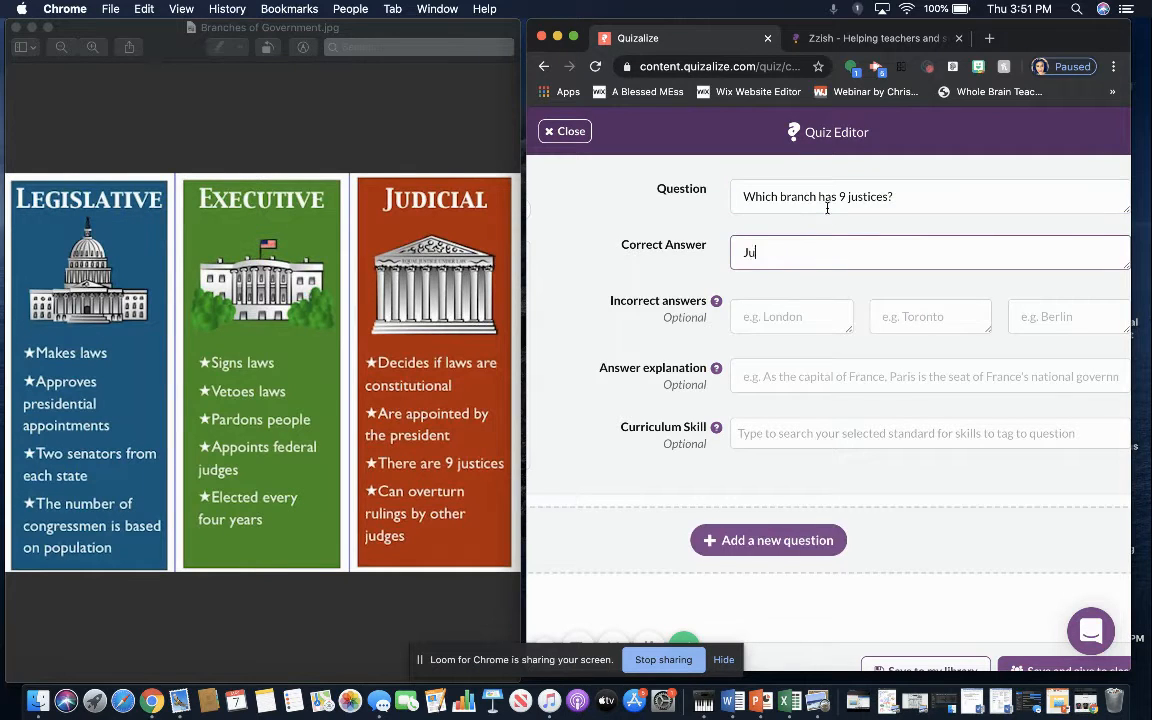
type("dicial")
key("Tab")
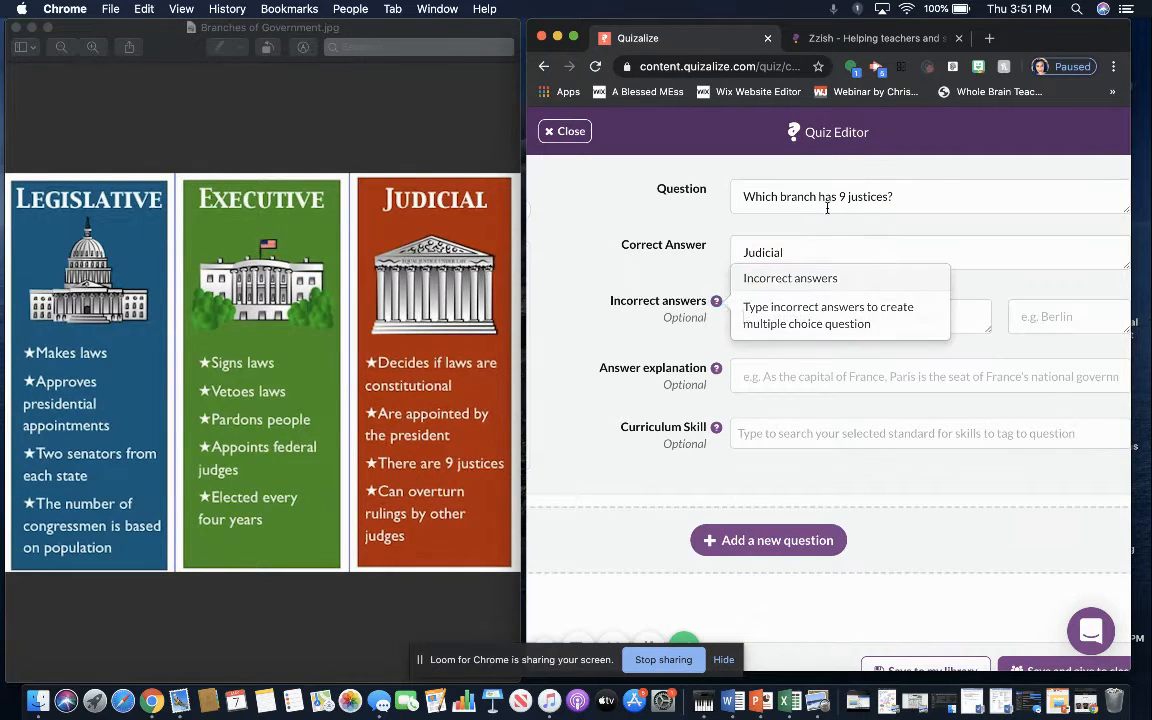
Give the question about the 9 justices the incorrect answers "Executive" and "Legislative".
type("Exec")
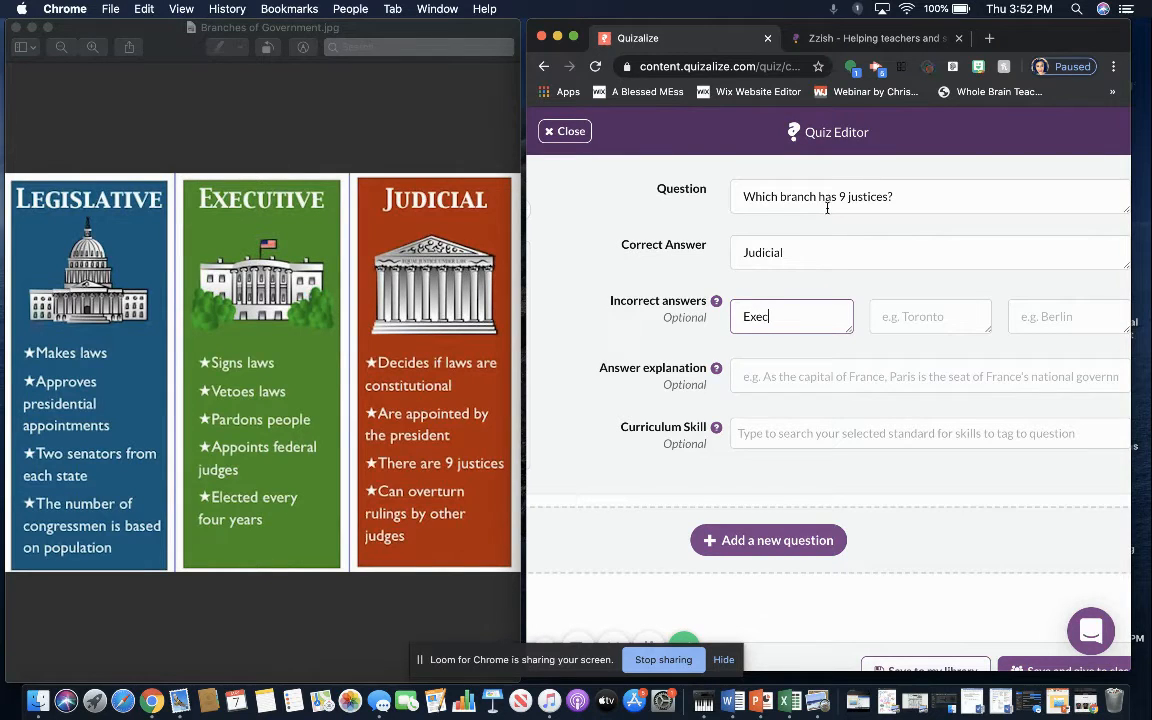
type("utive")
key("Tab")
type("Le")
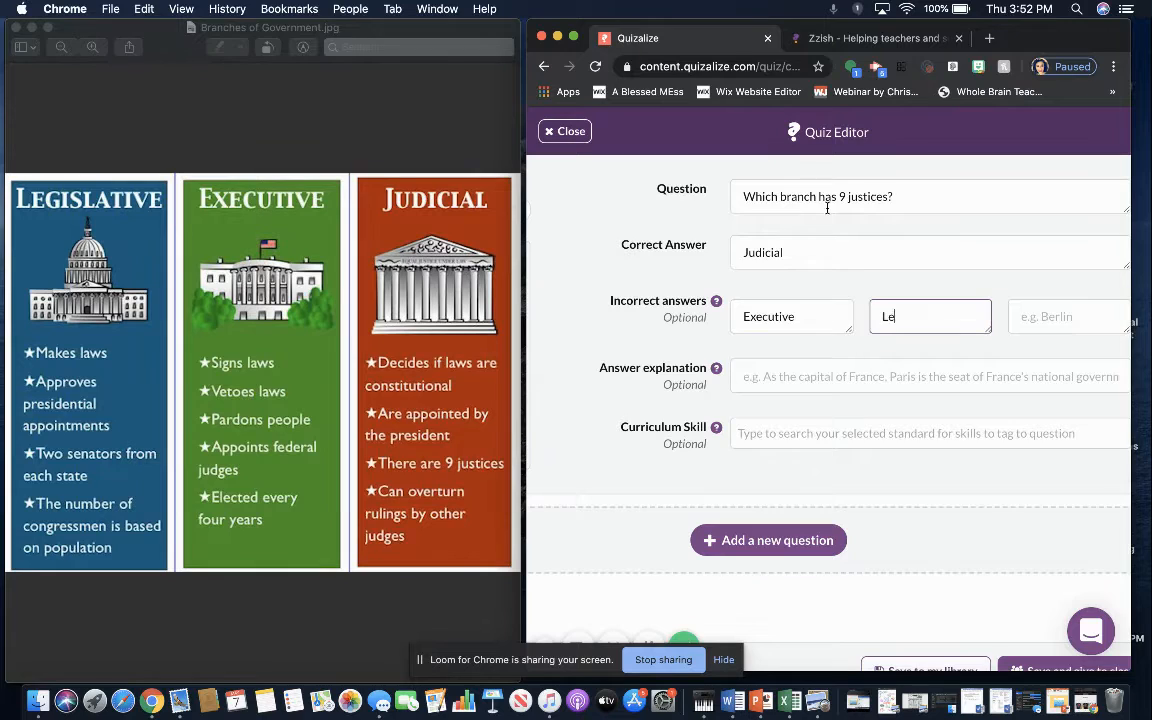
type("glista")
type("lat")
type("ive")
Add a third question reading "Which branch vetoes laws?" with "Executive" as its correct answer.
left_click(770, 549)
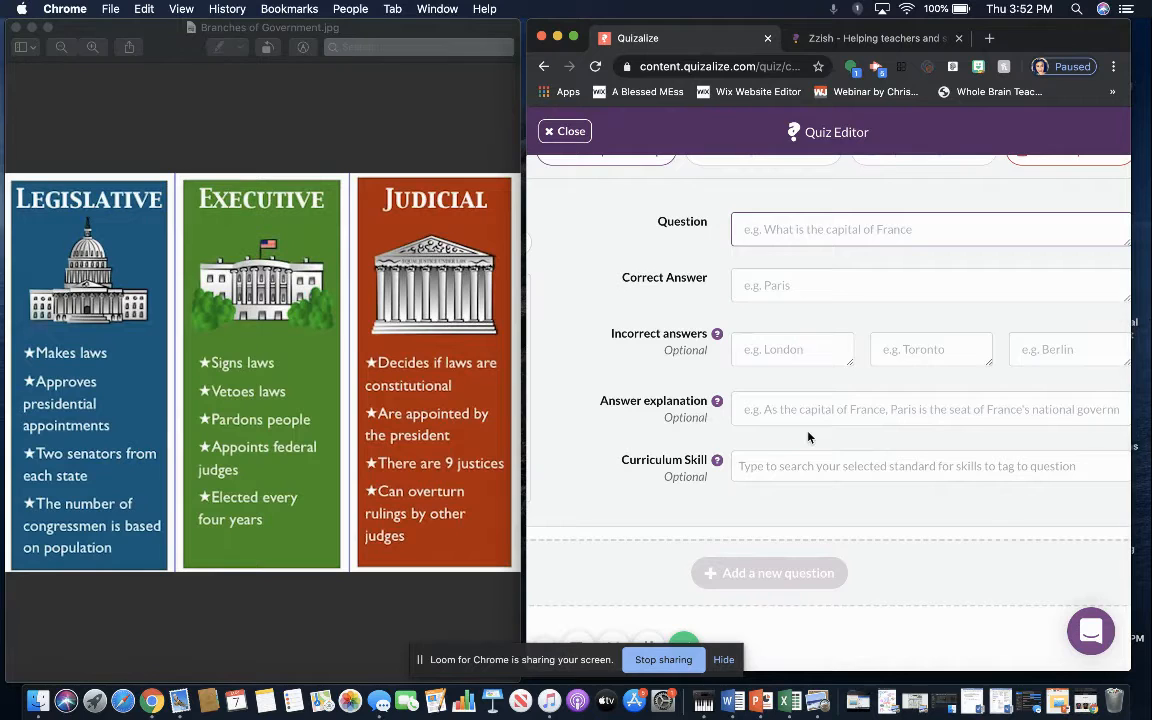
type("Which")
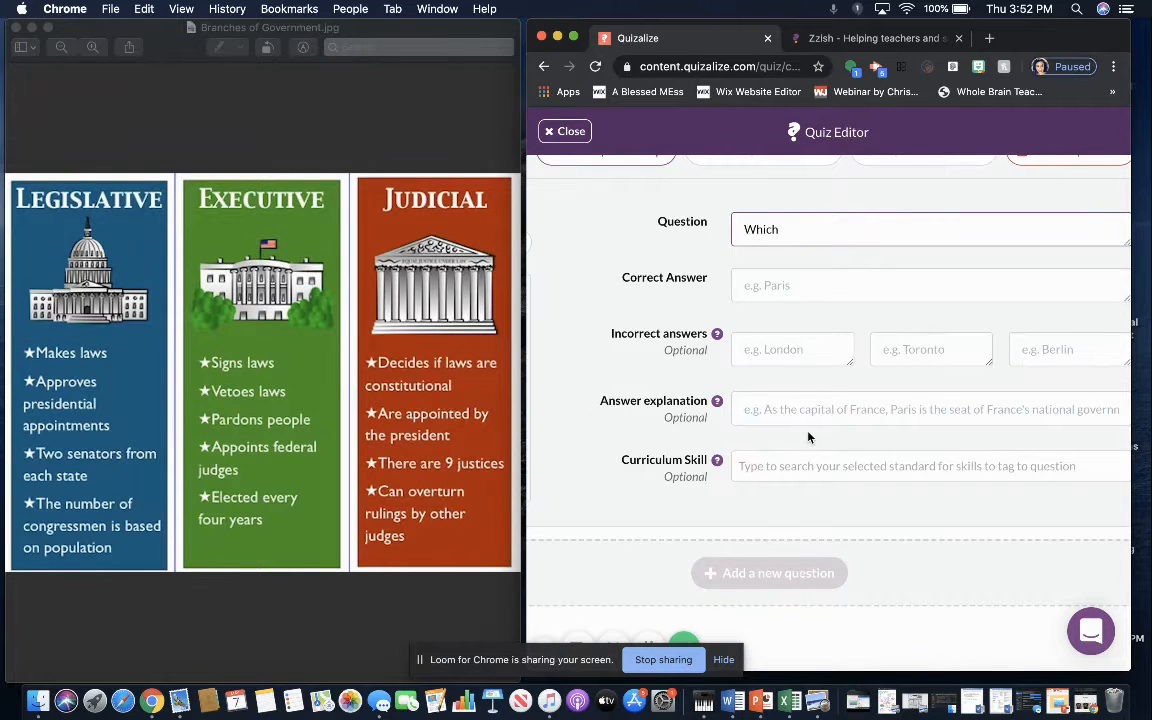
type(" branch vetoes laws?")
key("Tab")
type("E")
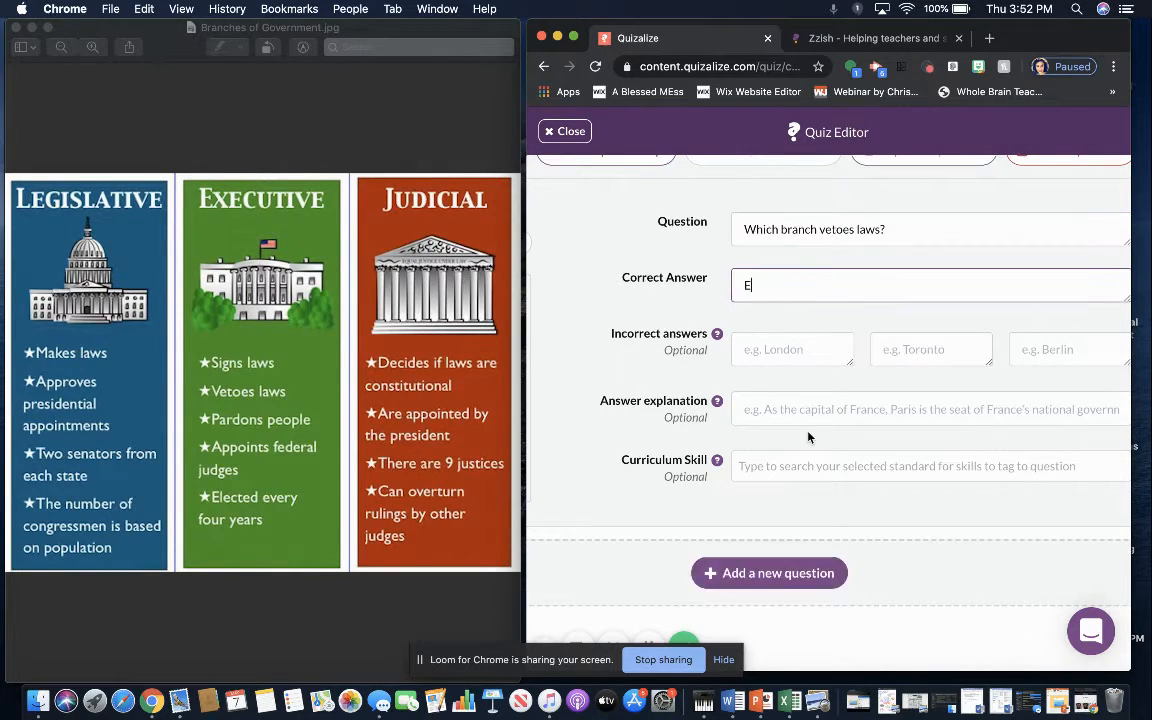
type("xecutive")
Give the question about vetoing laws the incorrect answers "Legislative" and "Judicial".
key("Tab")
type("L")
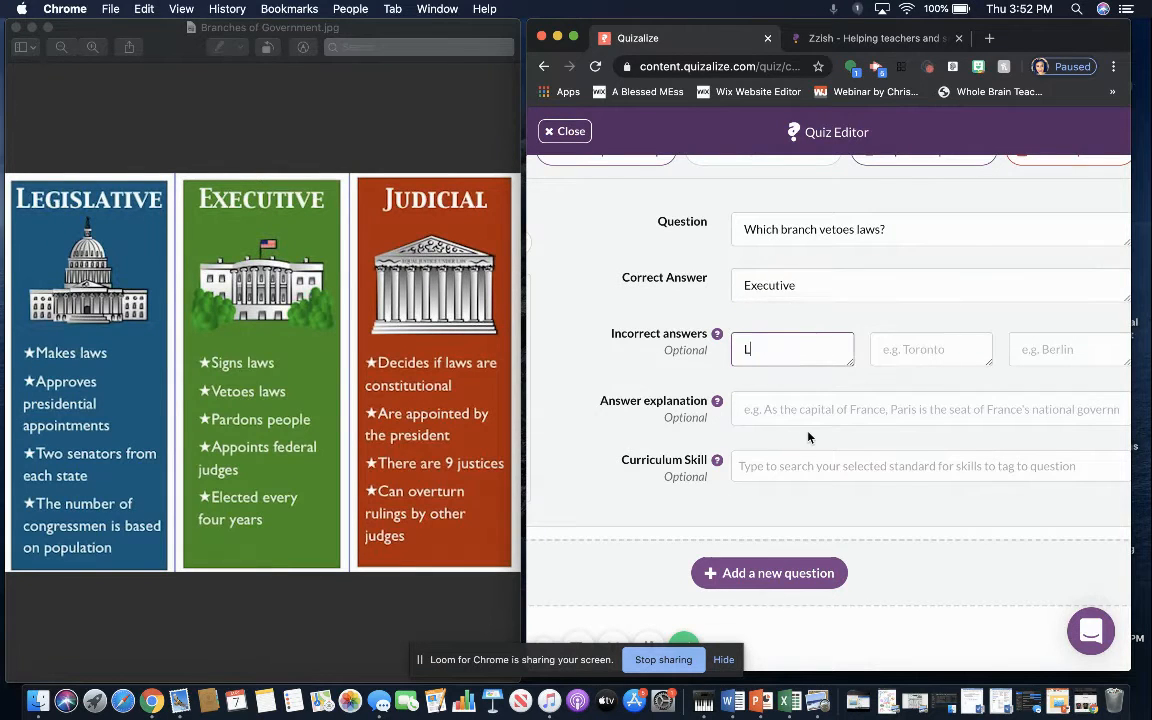
type("egislative")
key("Tab")
type("J")
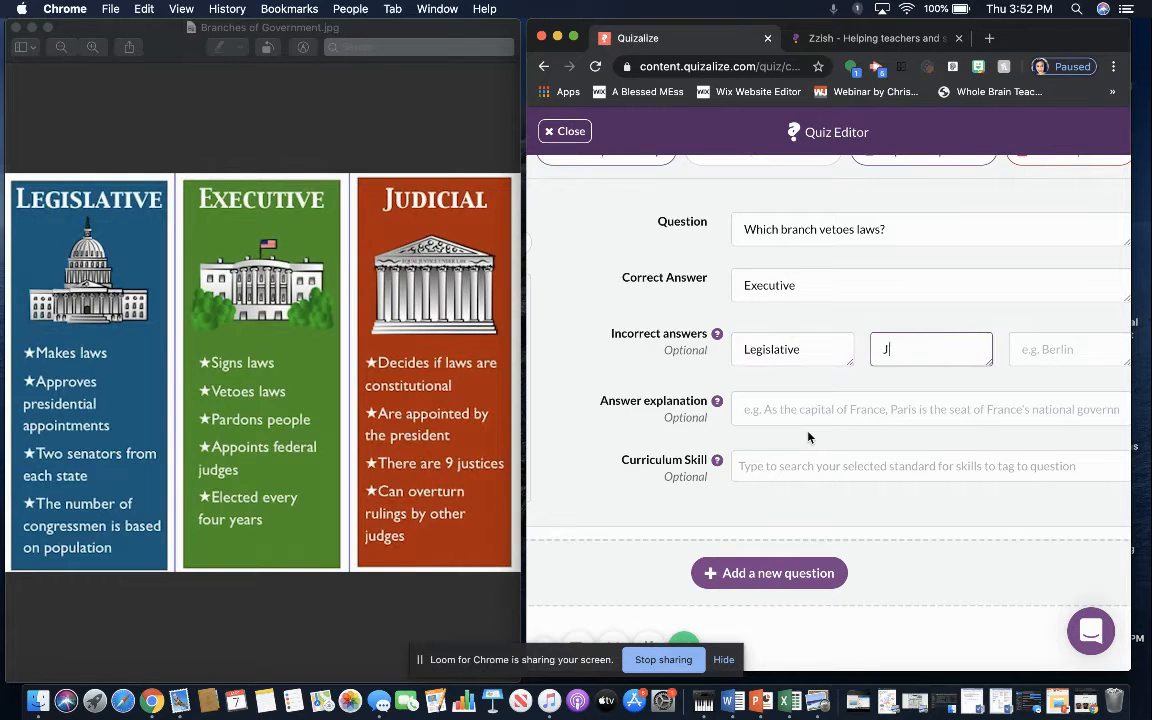
type("udicial")
Add a fourth question reading "Which branch do Senators fall under?" with "Legislative" as its correct answer.
left_click(772, 566)
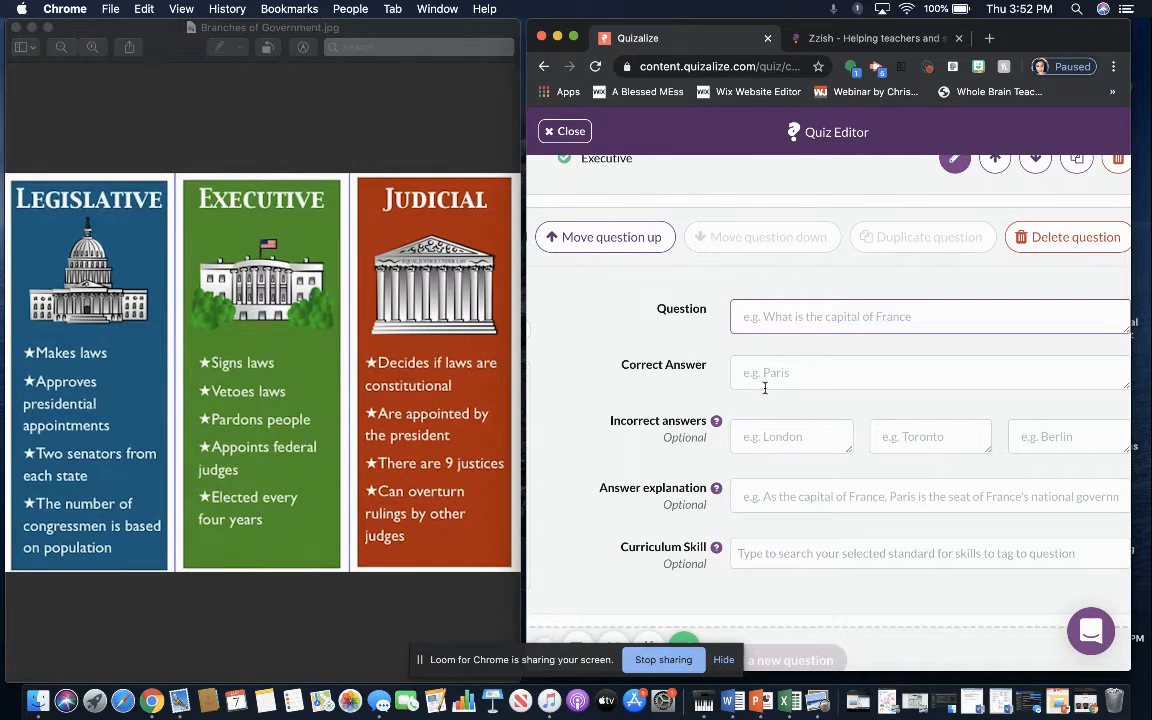
type("Which branch do Se")
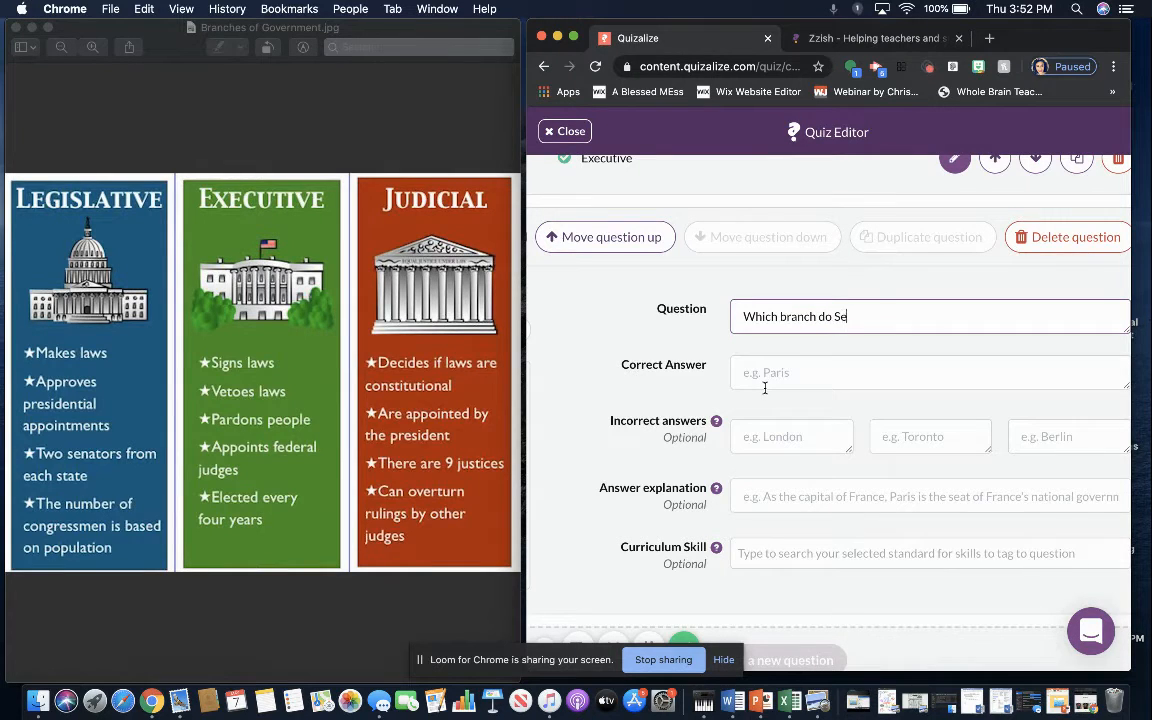
type("nators fall under?")
left_click(765, 387)
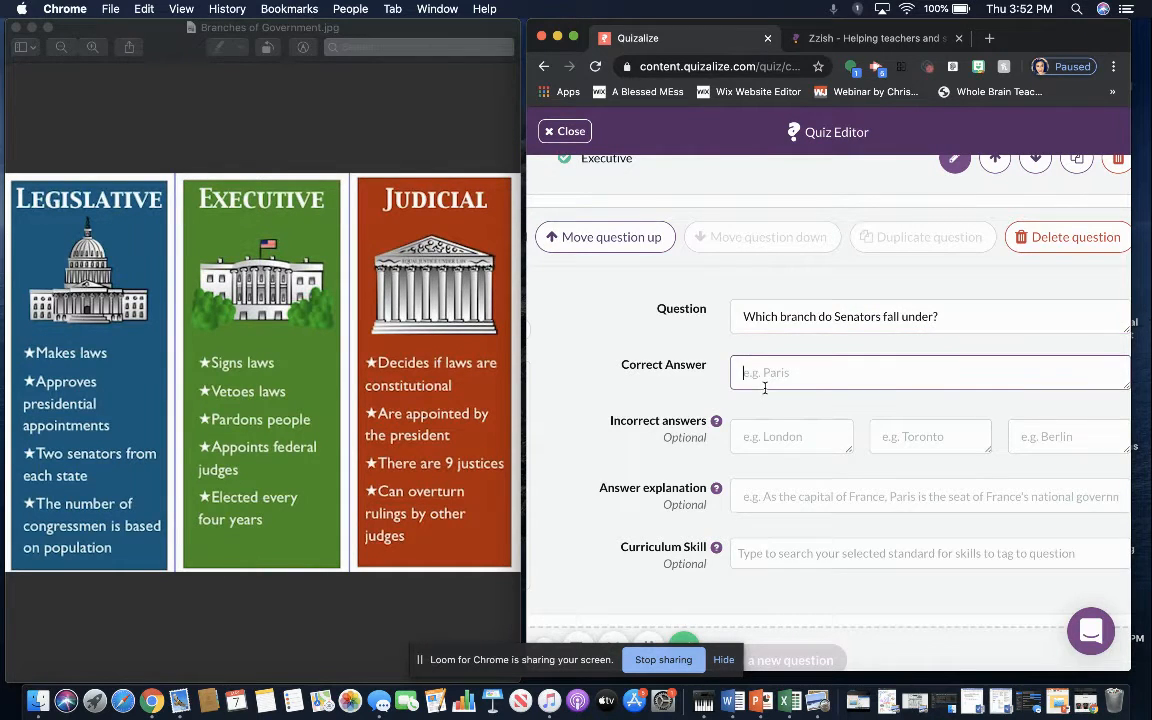
type("Leg")
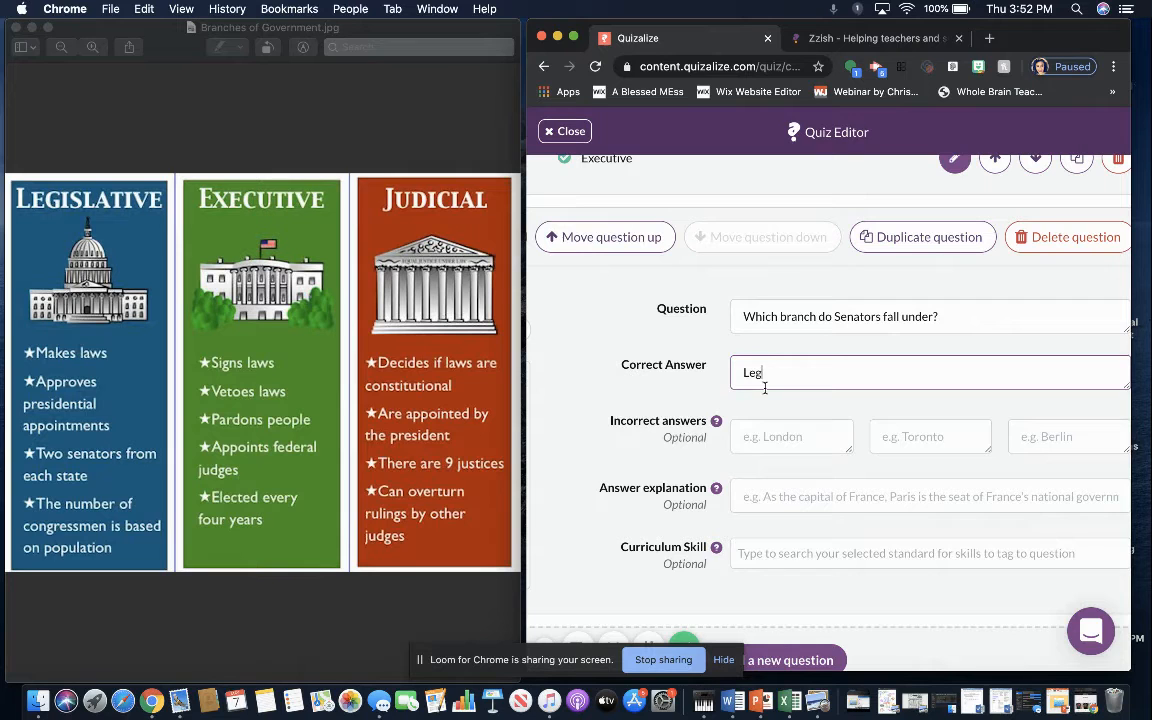
type("islative")
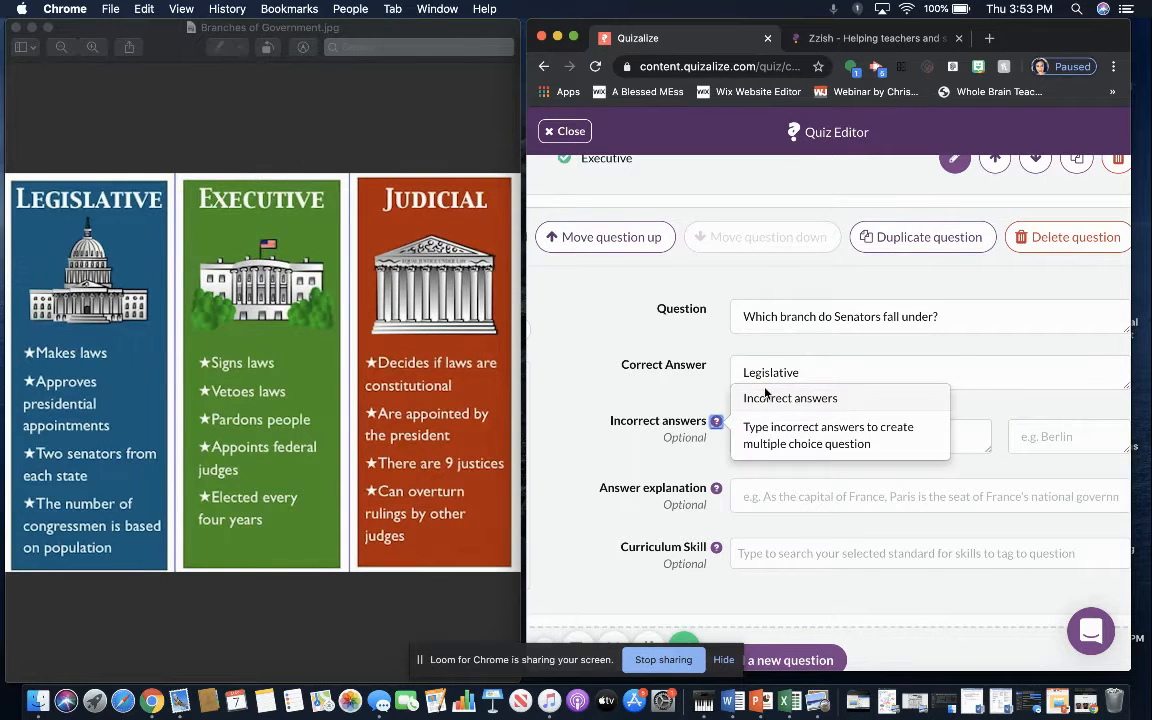
Give the question about Senators the incorrect answers "Executive" and "Judicial".
key("Tab")
type("Execut")
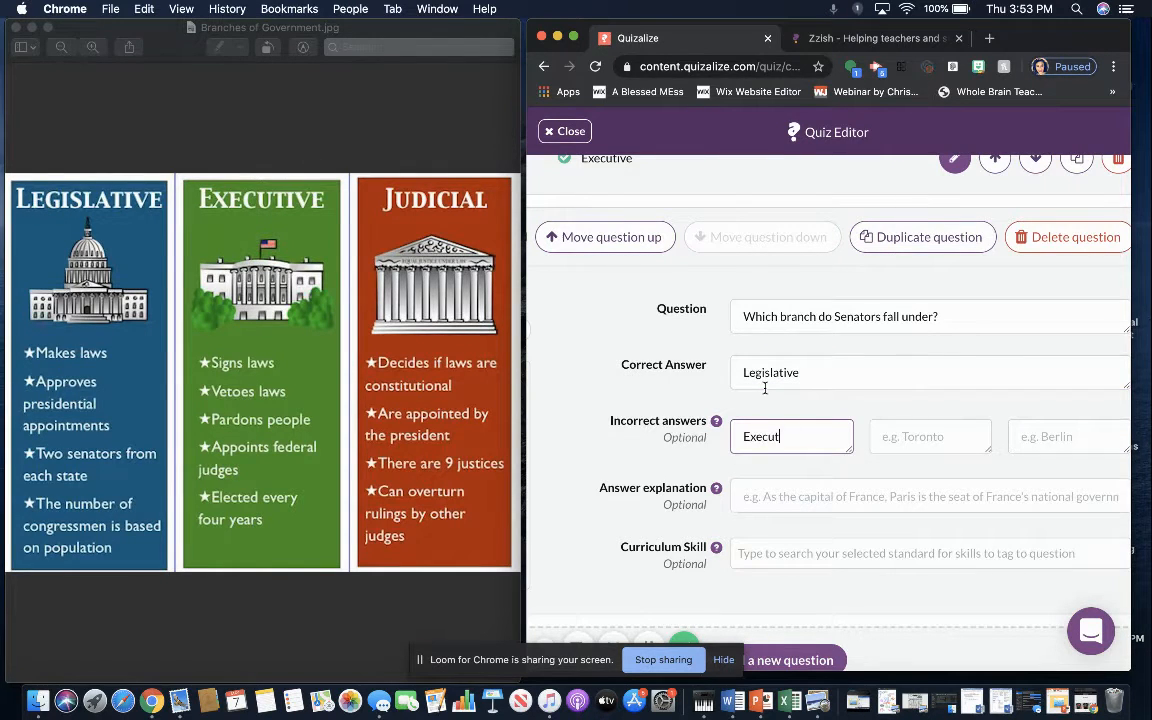
type("ive")
key("Tab")
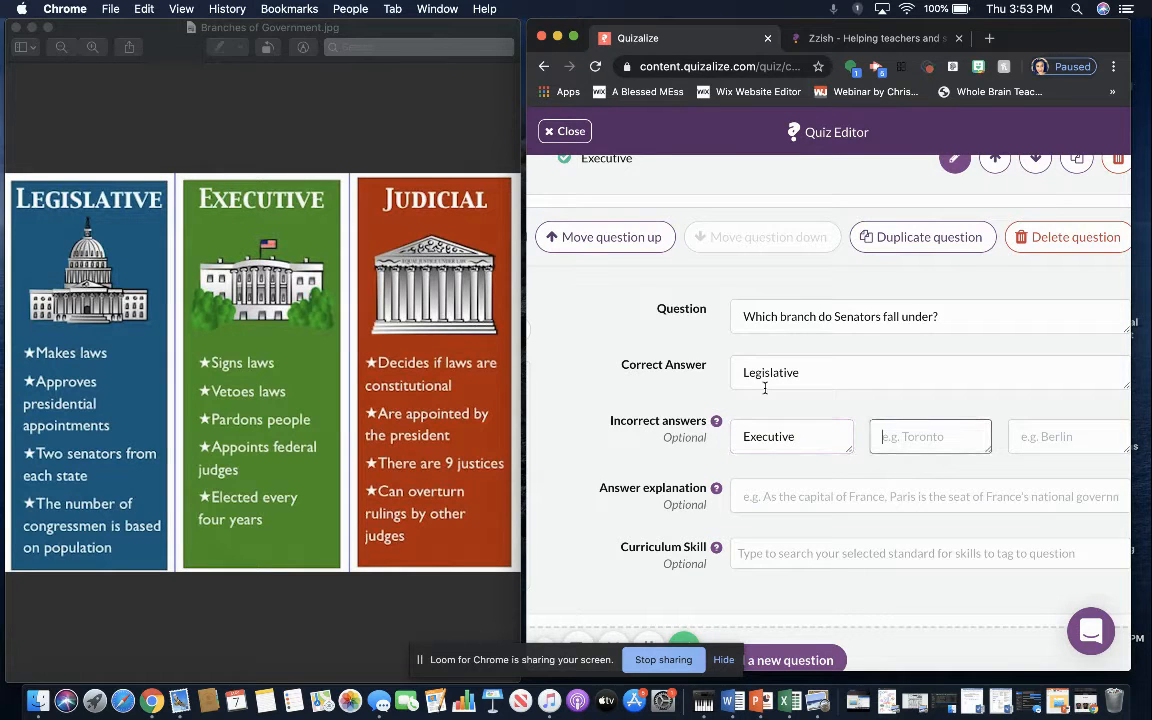
type("Judi")
type("ciau")
Add a fifth question reading "Which branch does the President fall under?" with "Executive" as its correct answer.
scroll(760, 530, "down", 3)
left_click(766, 543)
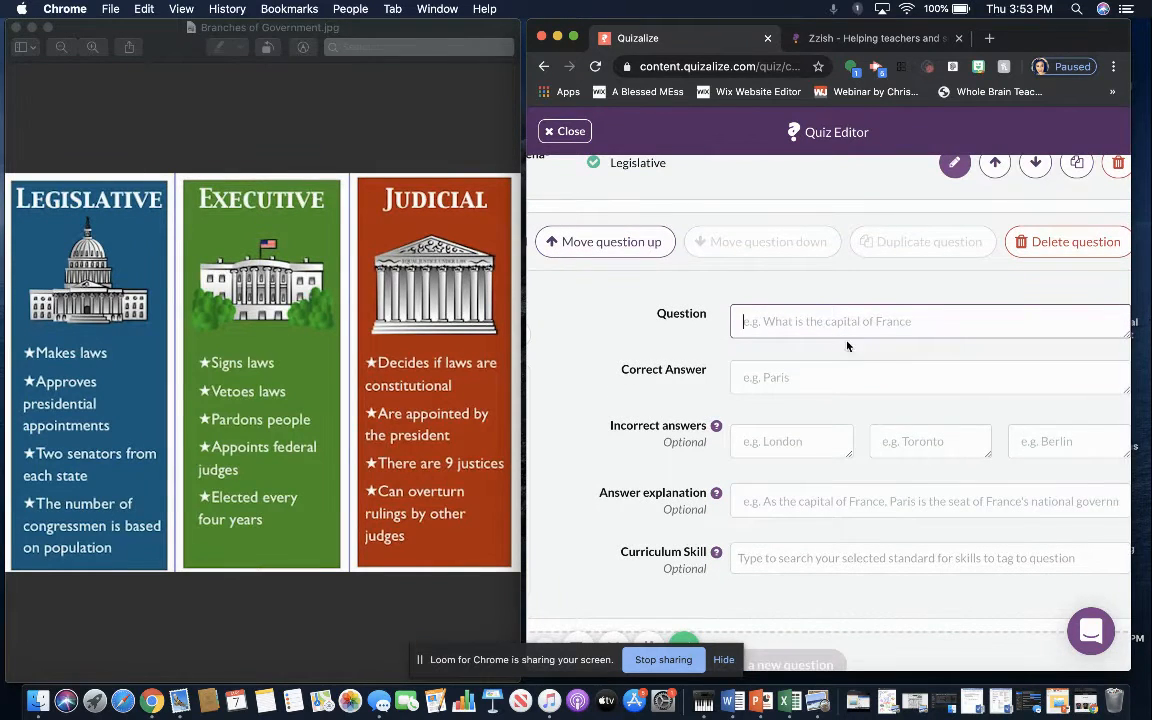
type("Which branch")
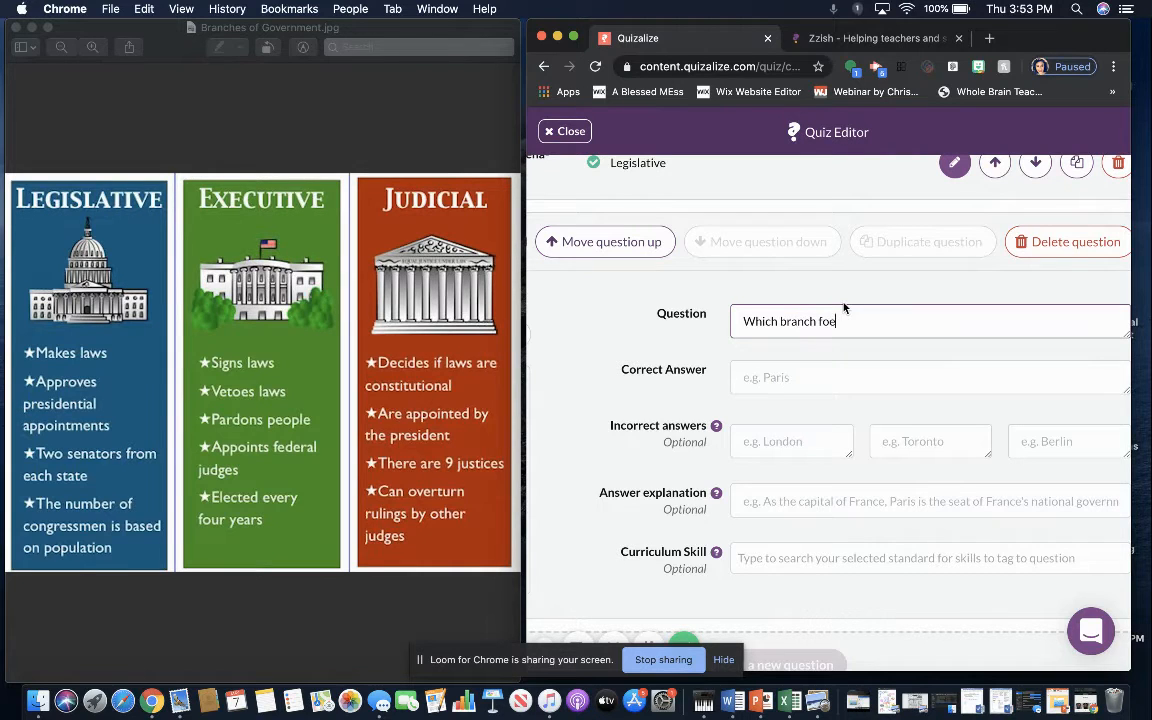
type(" does the President fall under?")
key("Tab")
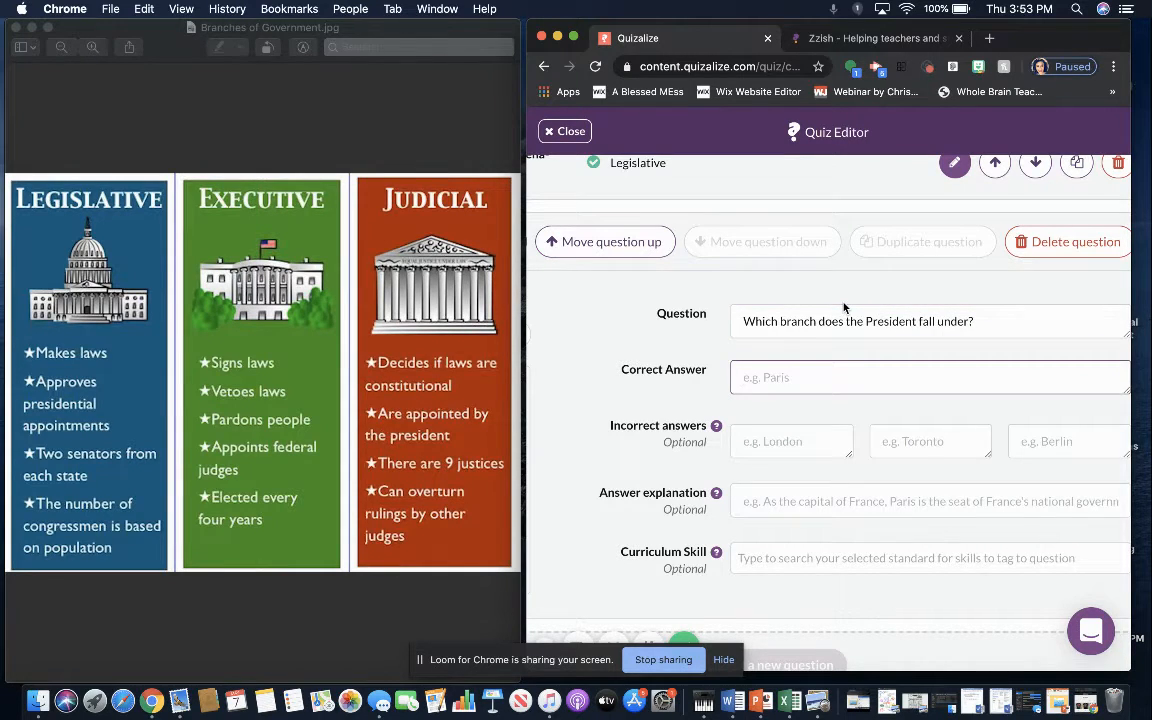
type("Executiv")
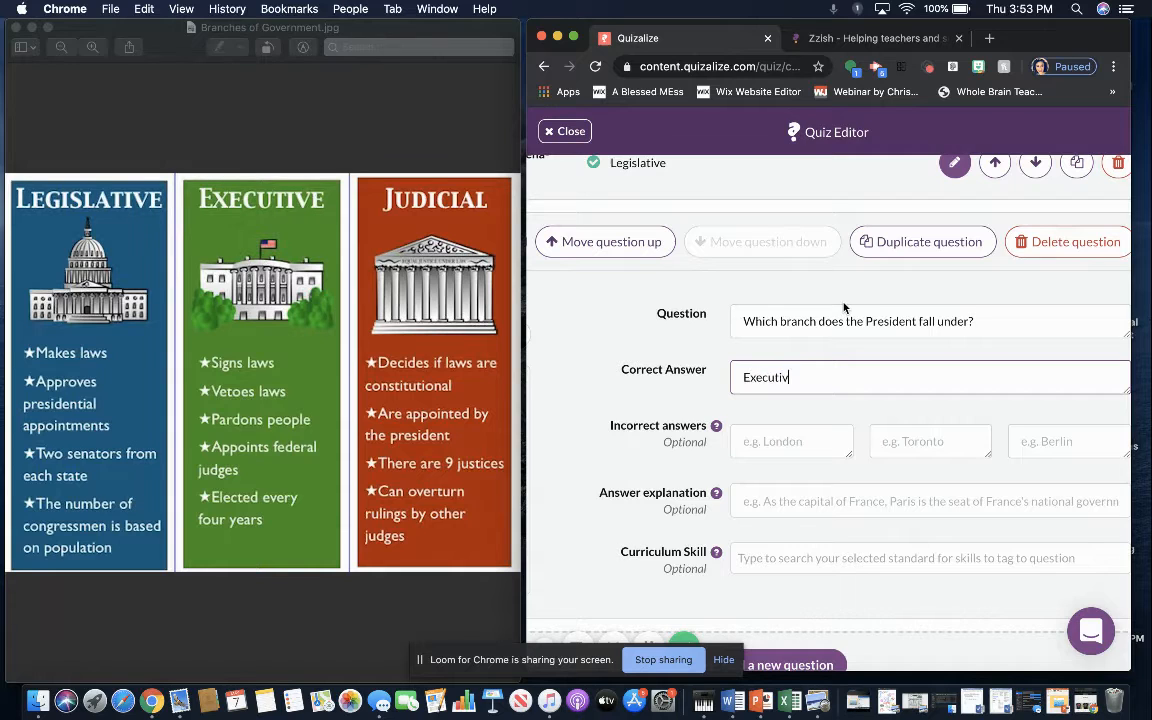
type("e")
Give the question about the President the incorrect answers "Legislative" and "Judicial".
key("Tab")
type("Leg")
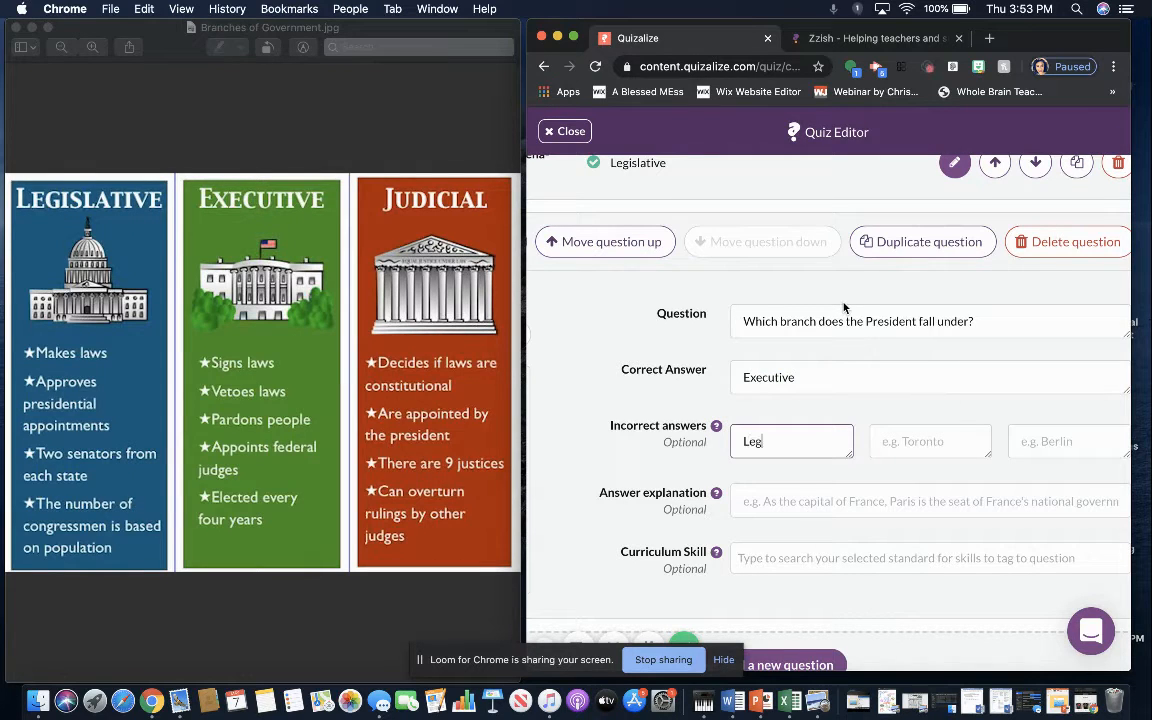
type("islative")
key("Tab")
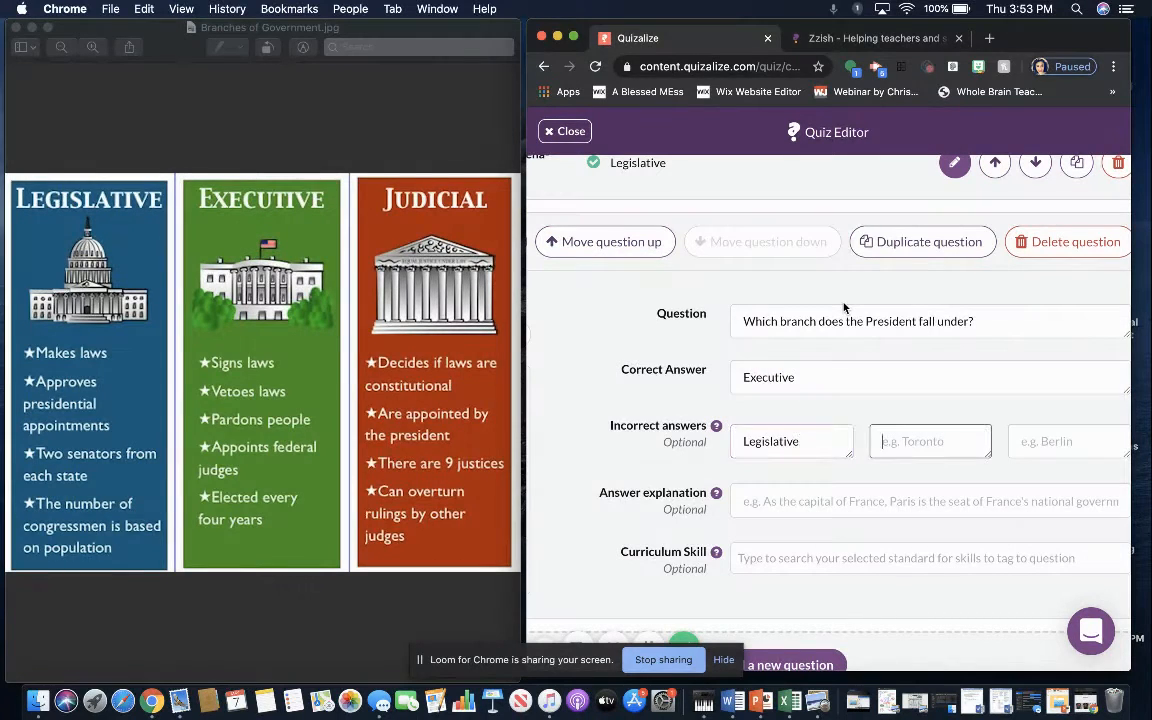
type("Judicial")
Save the finished Branches of Government quiz to the personal library.
scroll(843, 308, "down", 3)
scroll(843, 308, "down", 2)
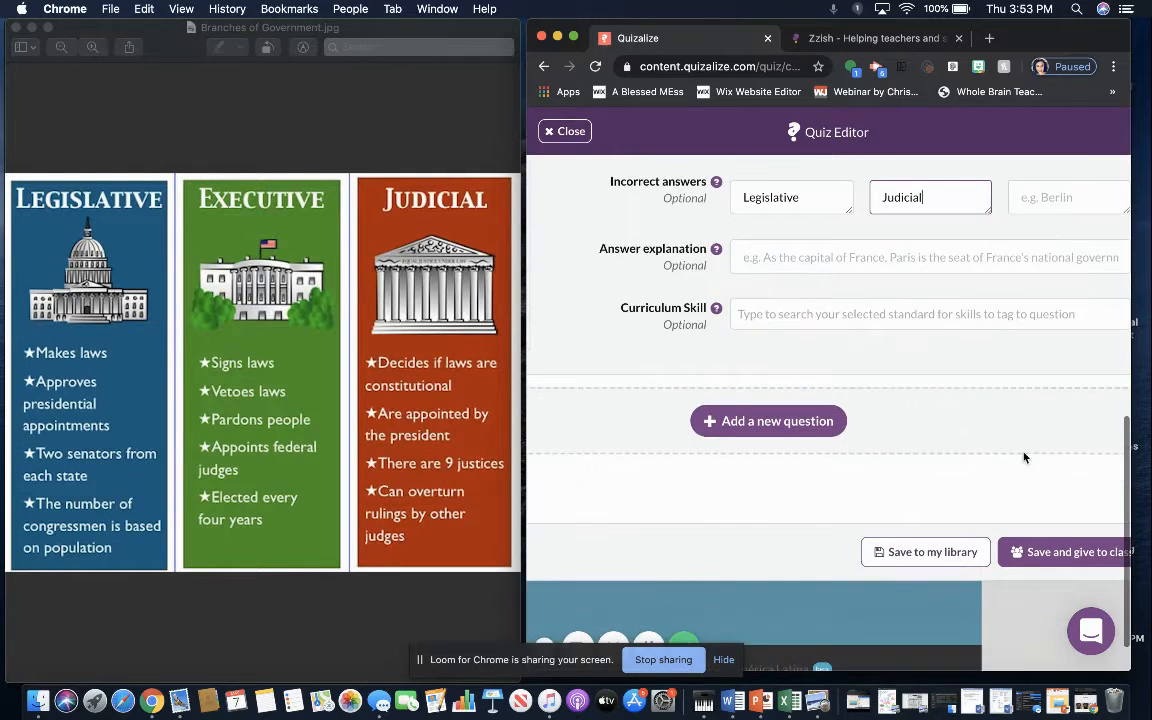
left_click(935, 549)
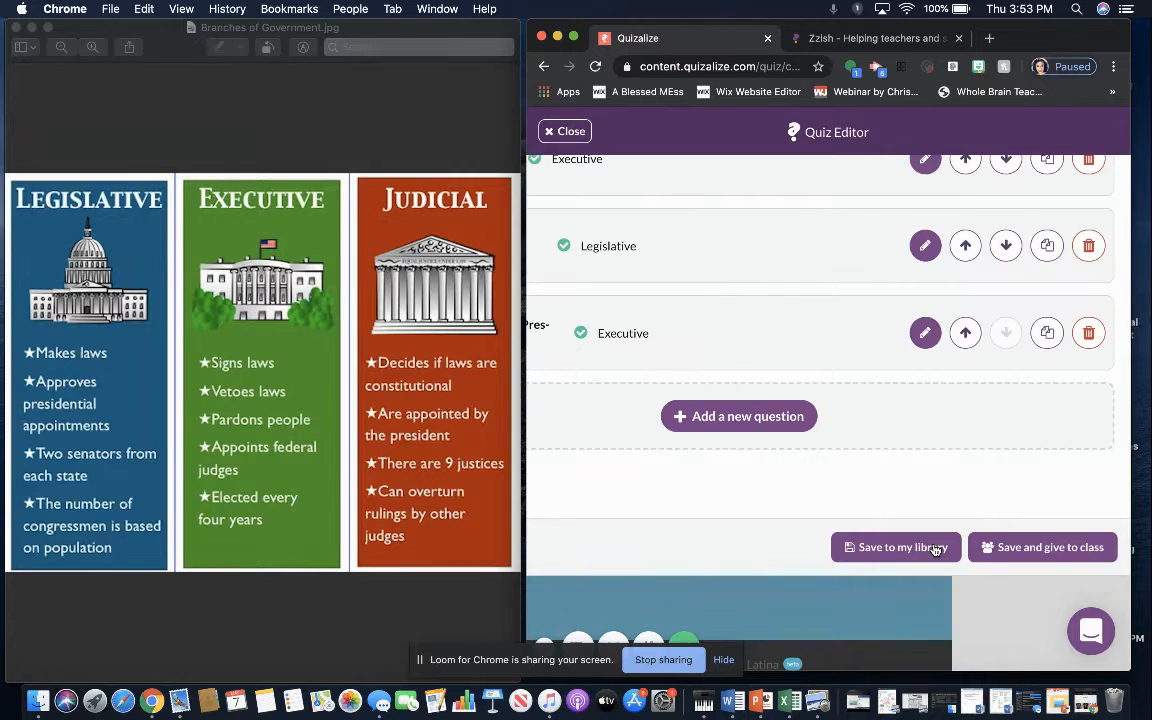
left_click(833, 443)
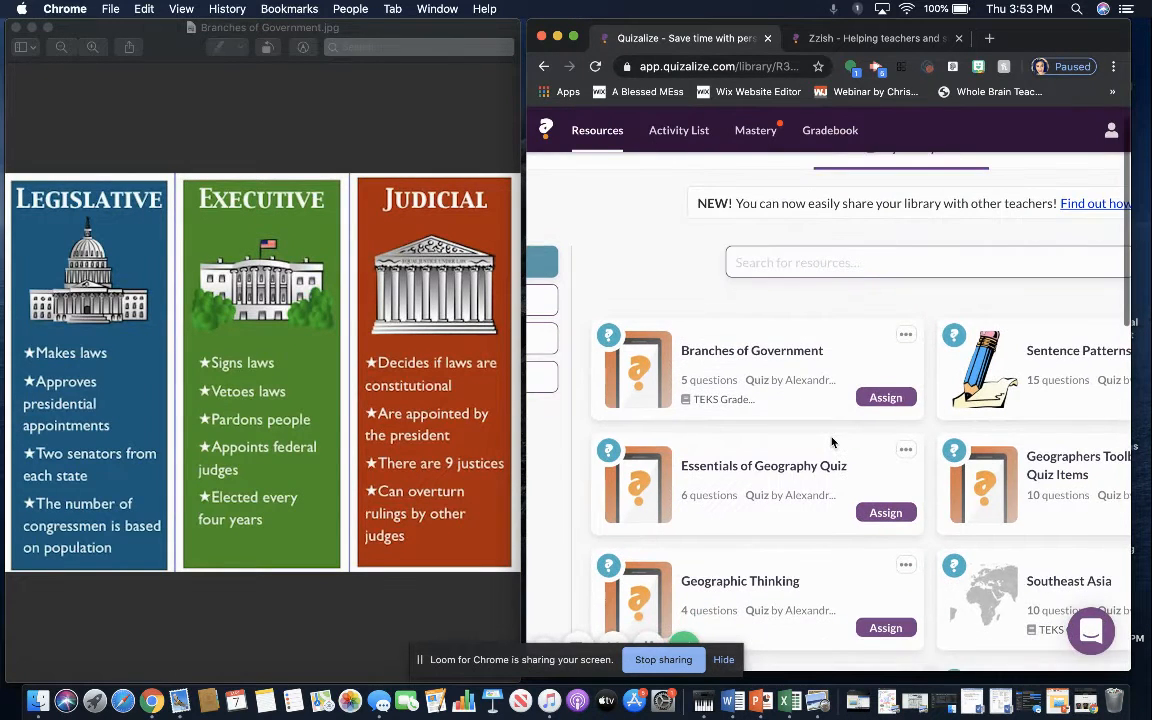
Start assigning the Branches of Government quiz and choose the Third Period - World Cultures class.
left_click(573, 37)
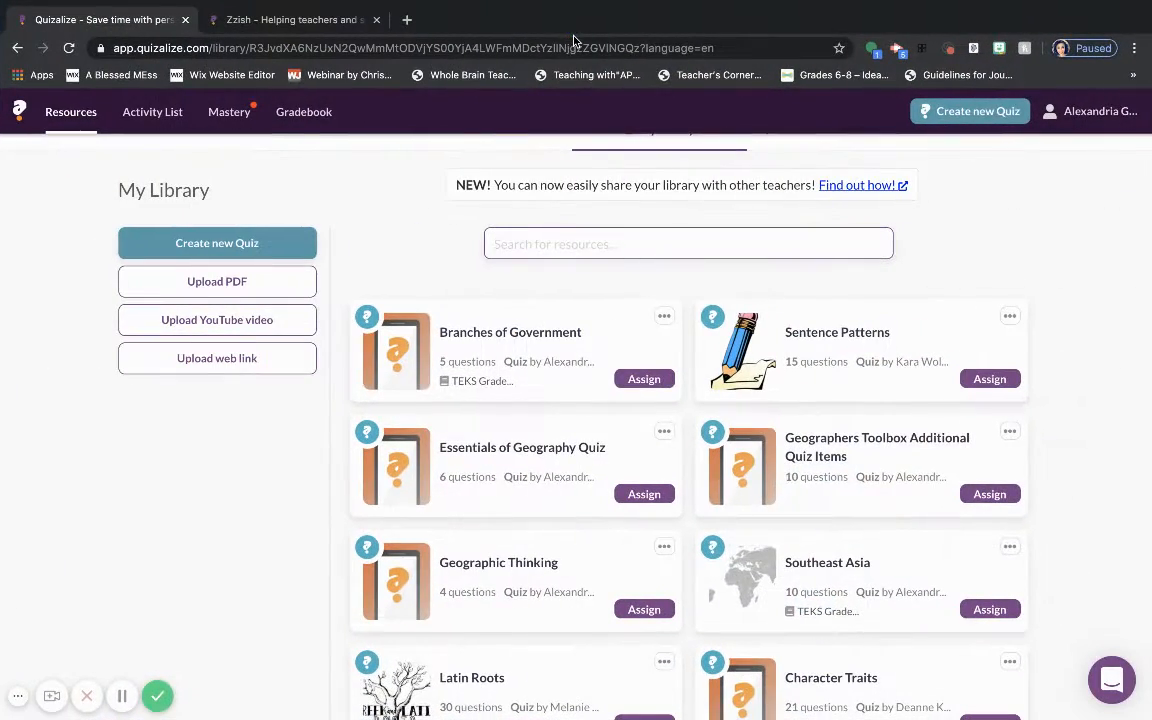
left_click(658, 381)
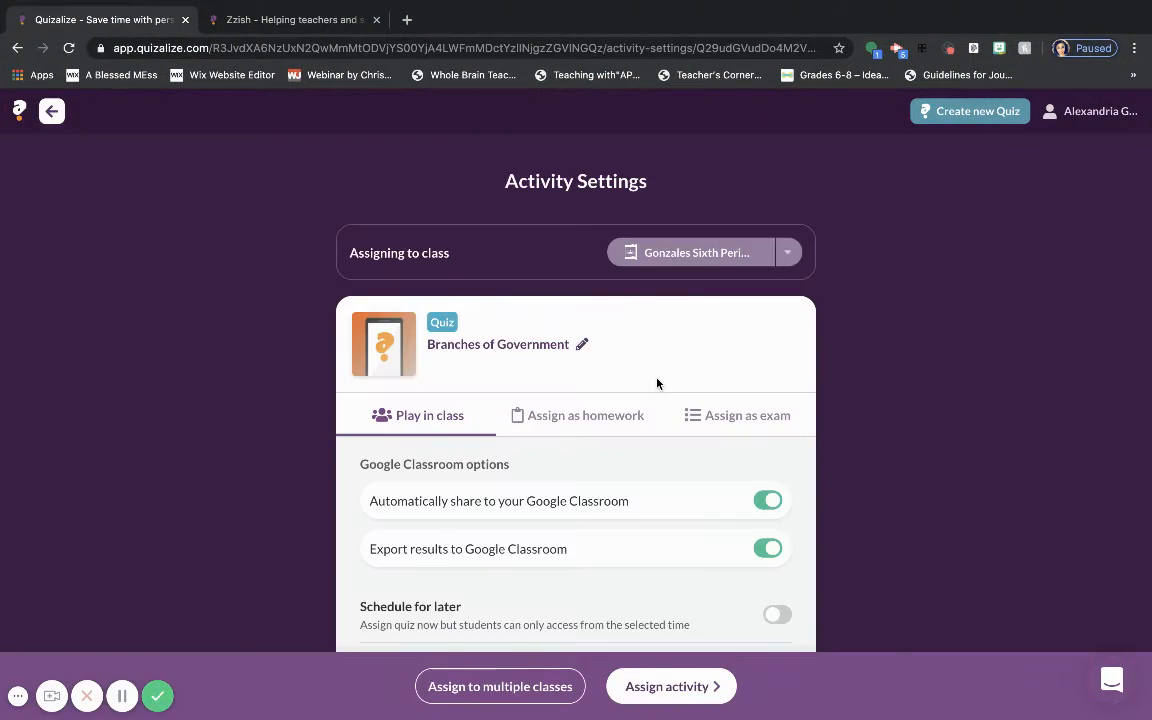
left_click(786, 263)
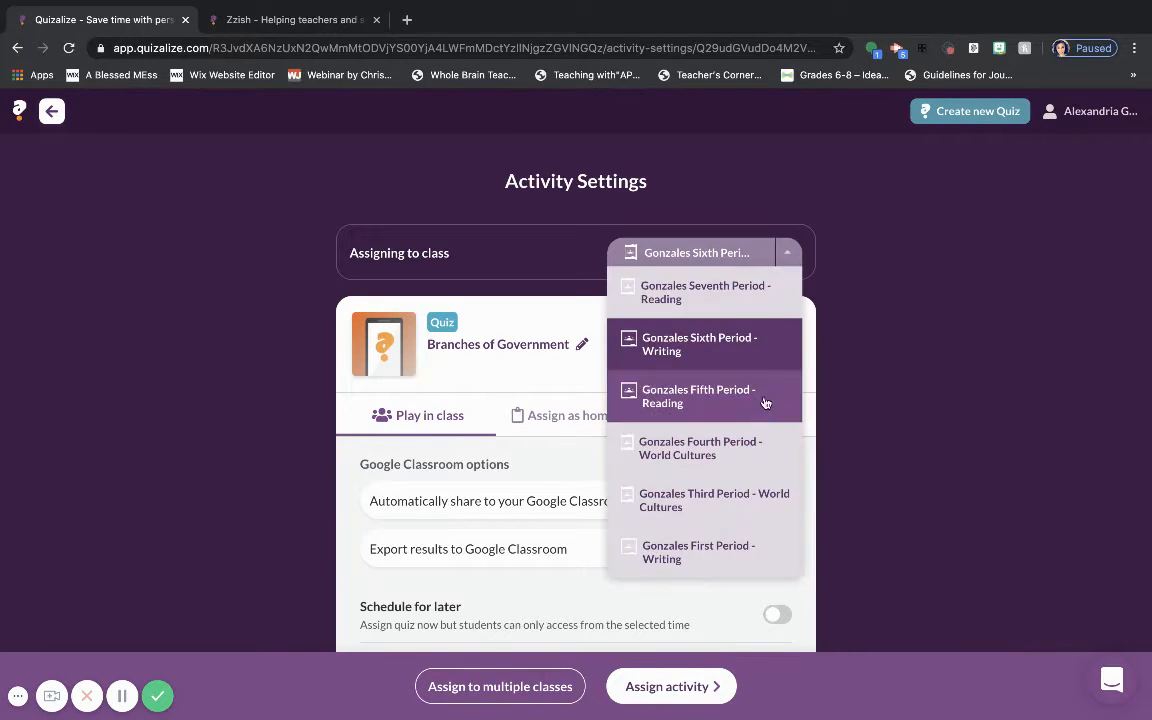
left_click(721, 511)
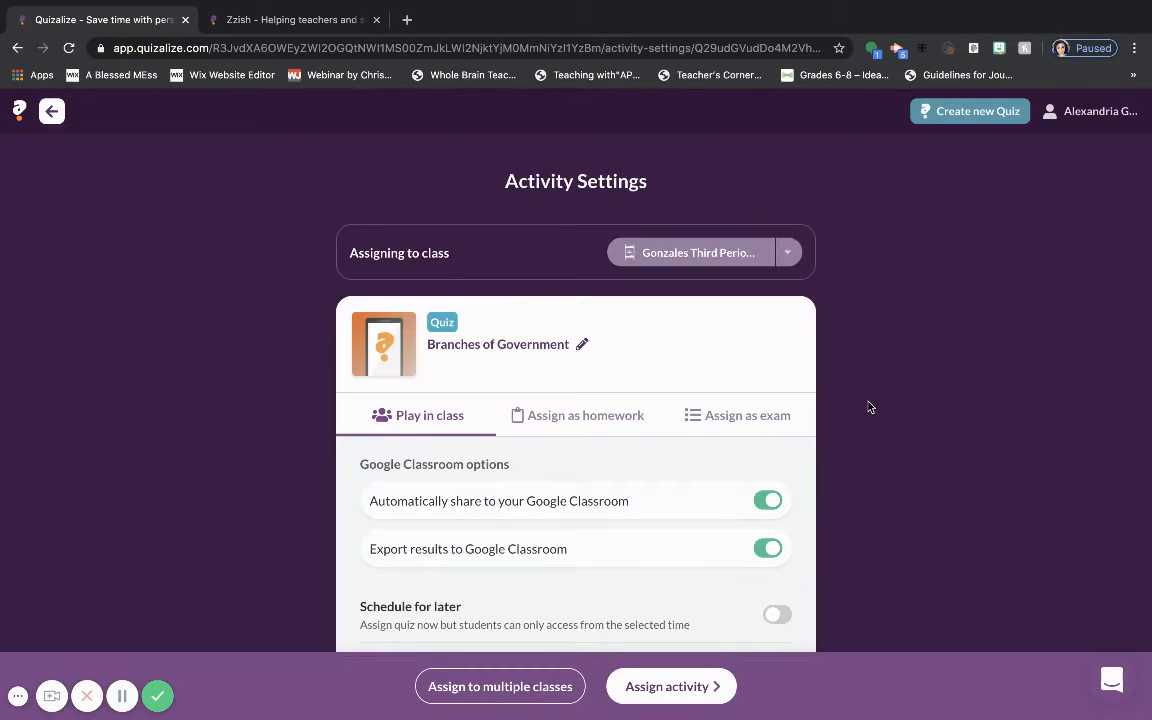
Set the Branches of Government activity to be assigned as homework and review its settings.
scroll(869, 406, "down", 2)
scroll(869, 406, "down", 1)
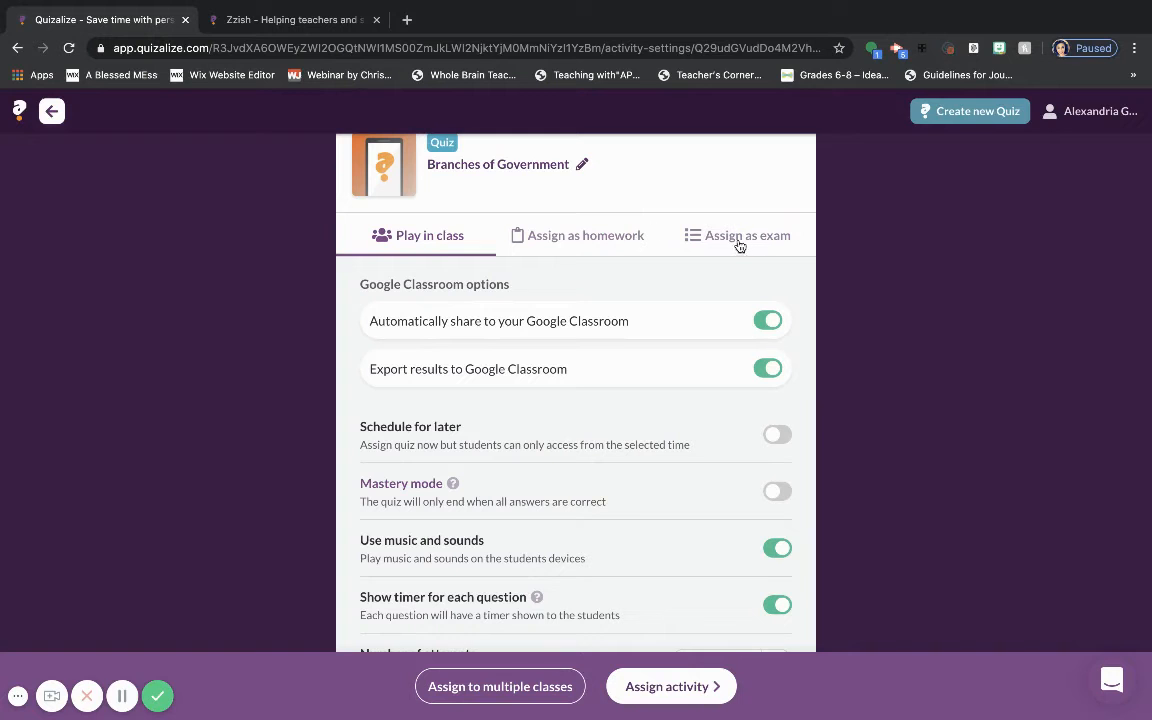
left_click(594, 244)
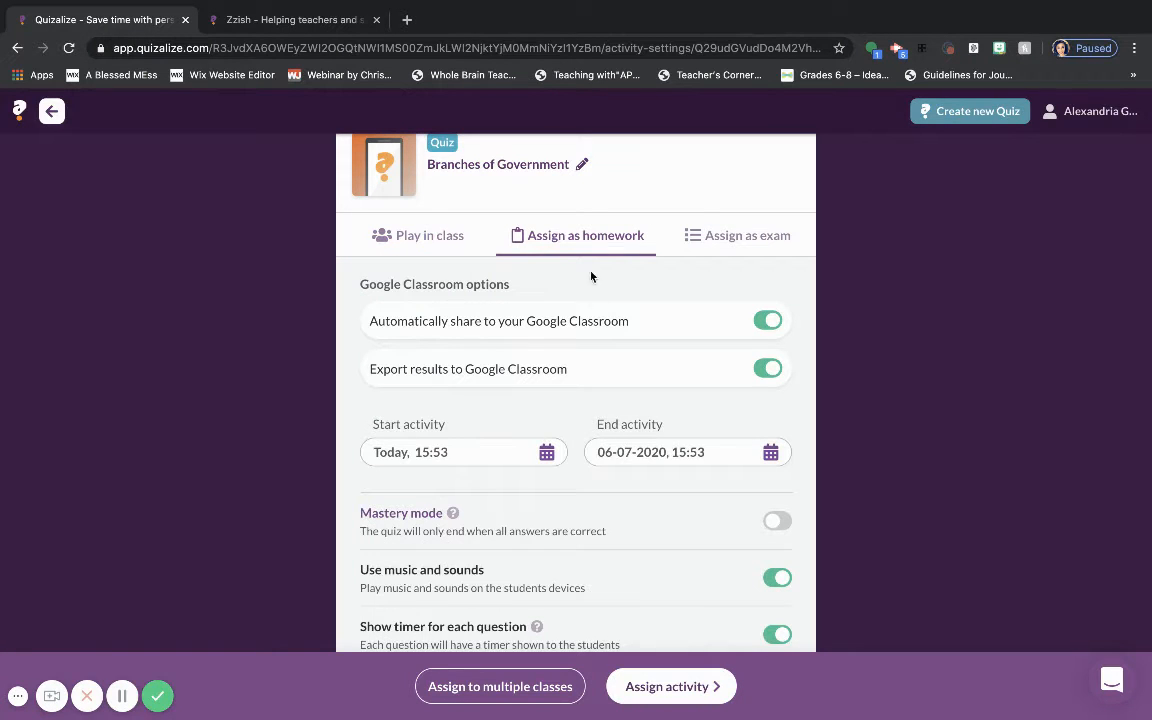
scroll(597, 334, "down", 3)
scroll(592, 339, "up", 2)
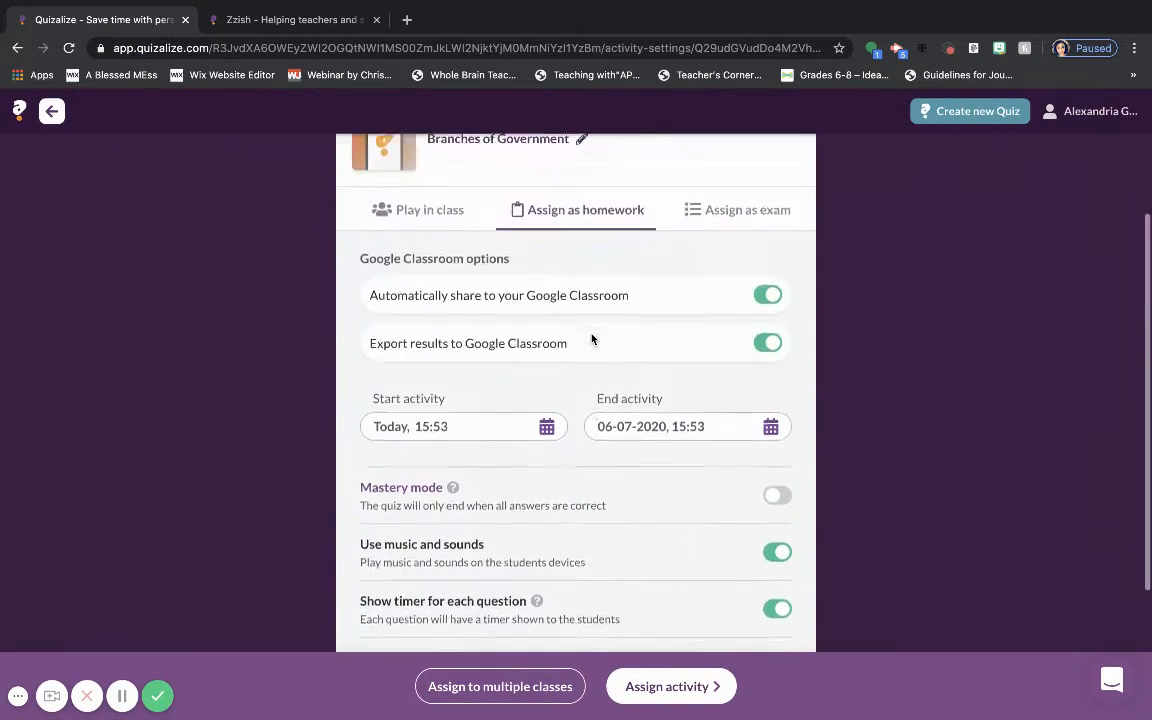
scroll(592, 339, "down", 2)
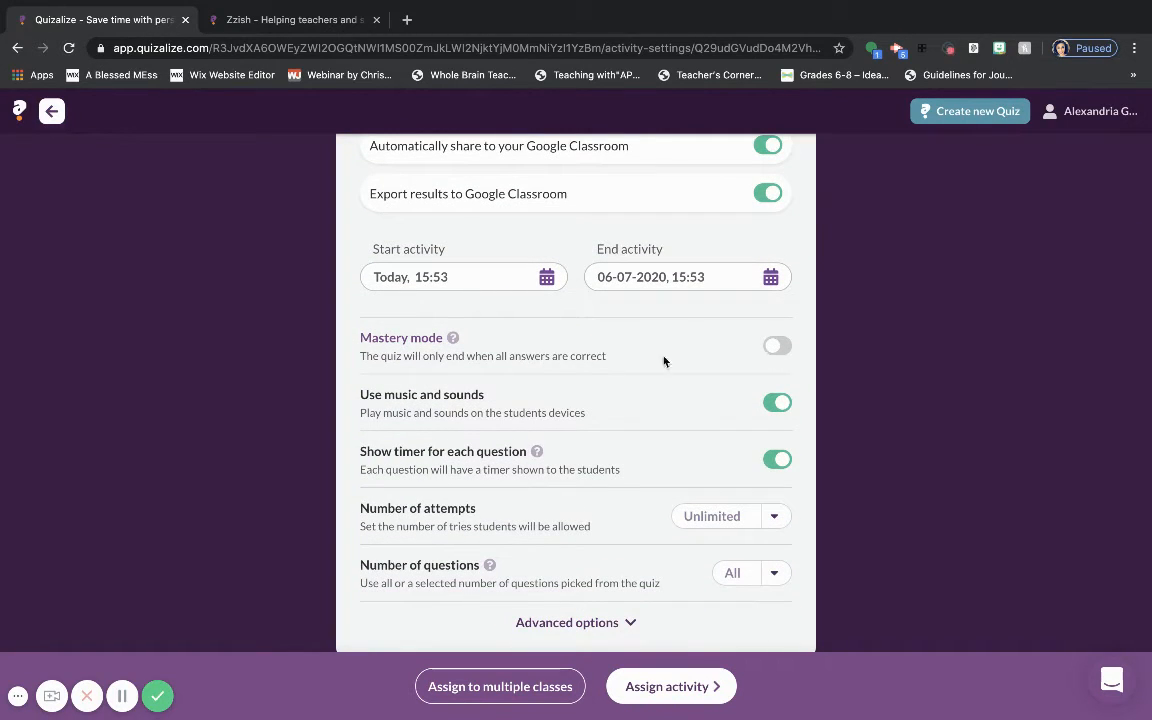
left_click(778, 350)
left_click(778, 350)
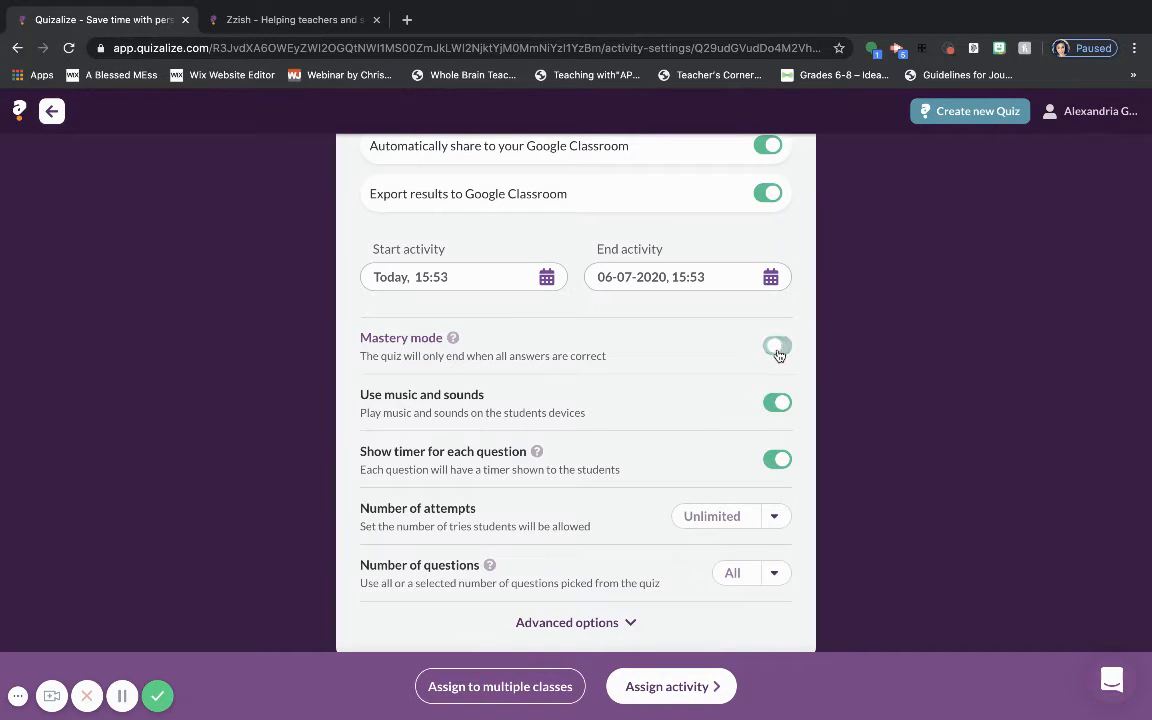
left_click(779, 404)
left_click(780, 406)
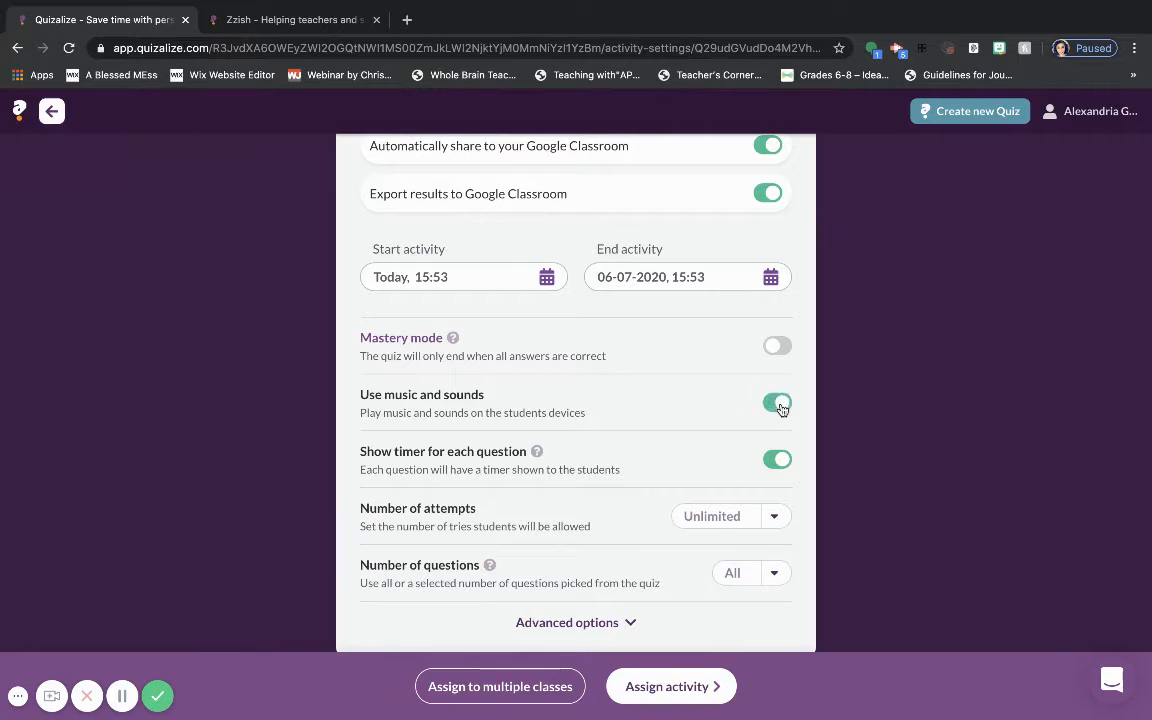
Turn off the timer for each question and keep the number of attempts set to Unlimited.
left_click(774, 460)
left_click(768, 522)
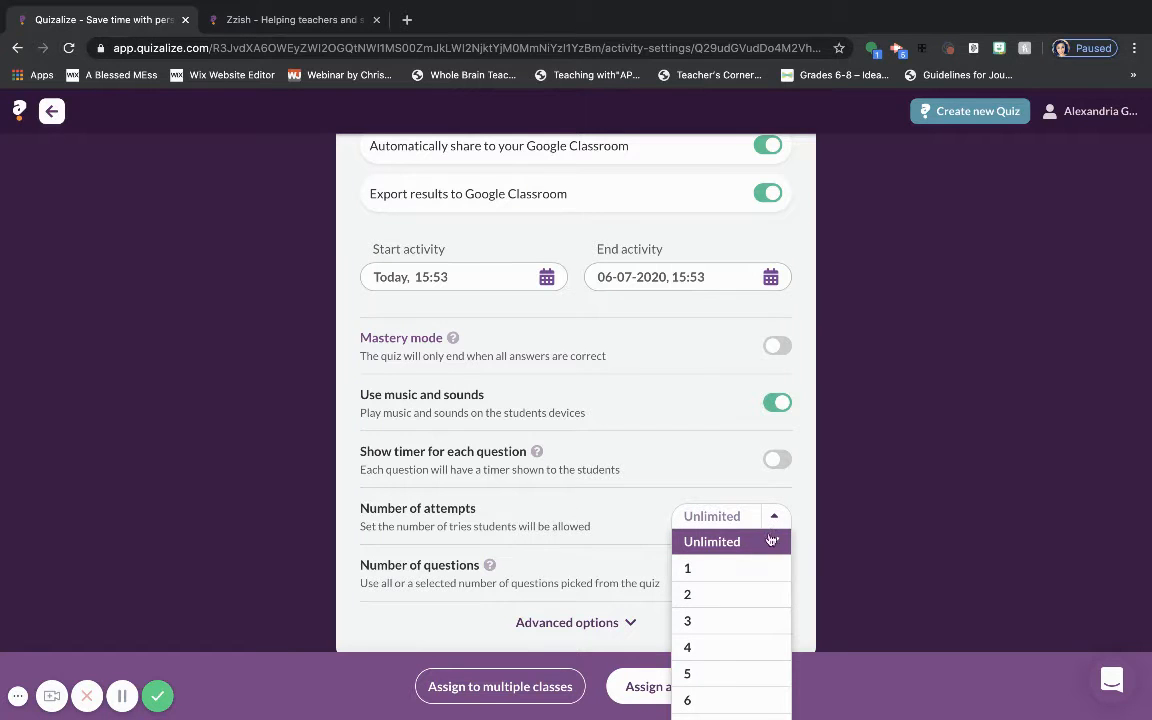
left_click(770, 520)
In the advanced options, turn on randomized question order and turn off letting students see their results.
scroll(771, 522, "down", 2)
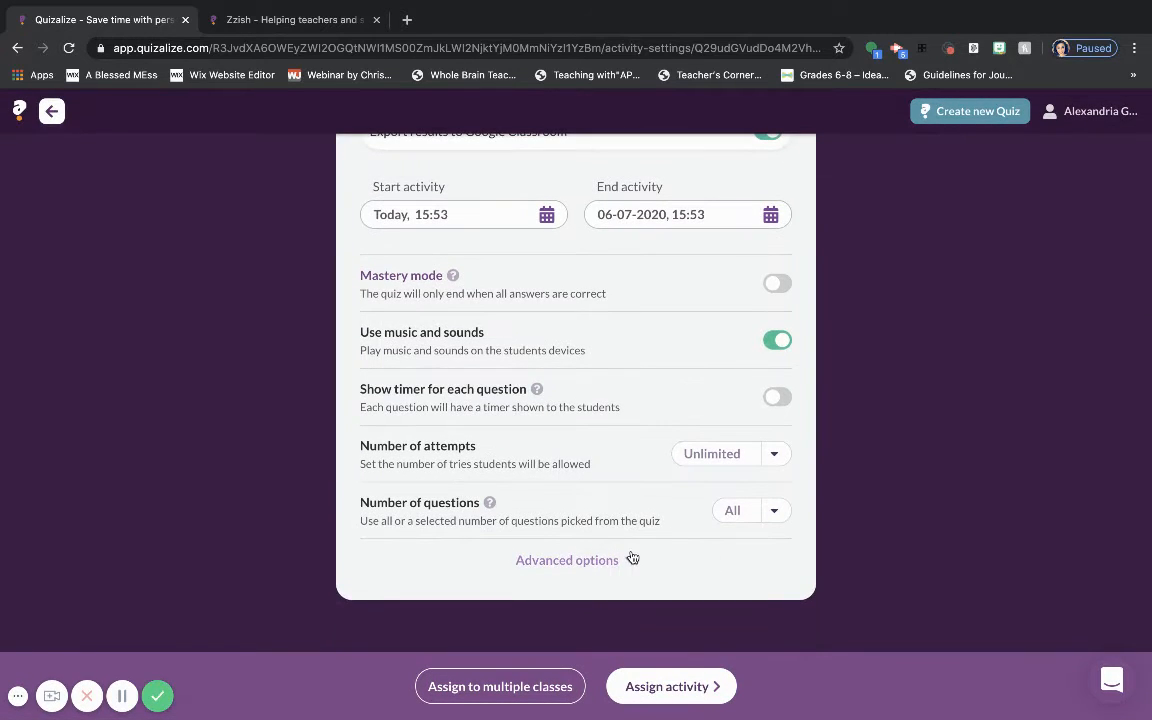
left_click(590, 560)
scroll(614, 606, "down", 5)
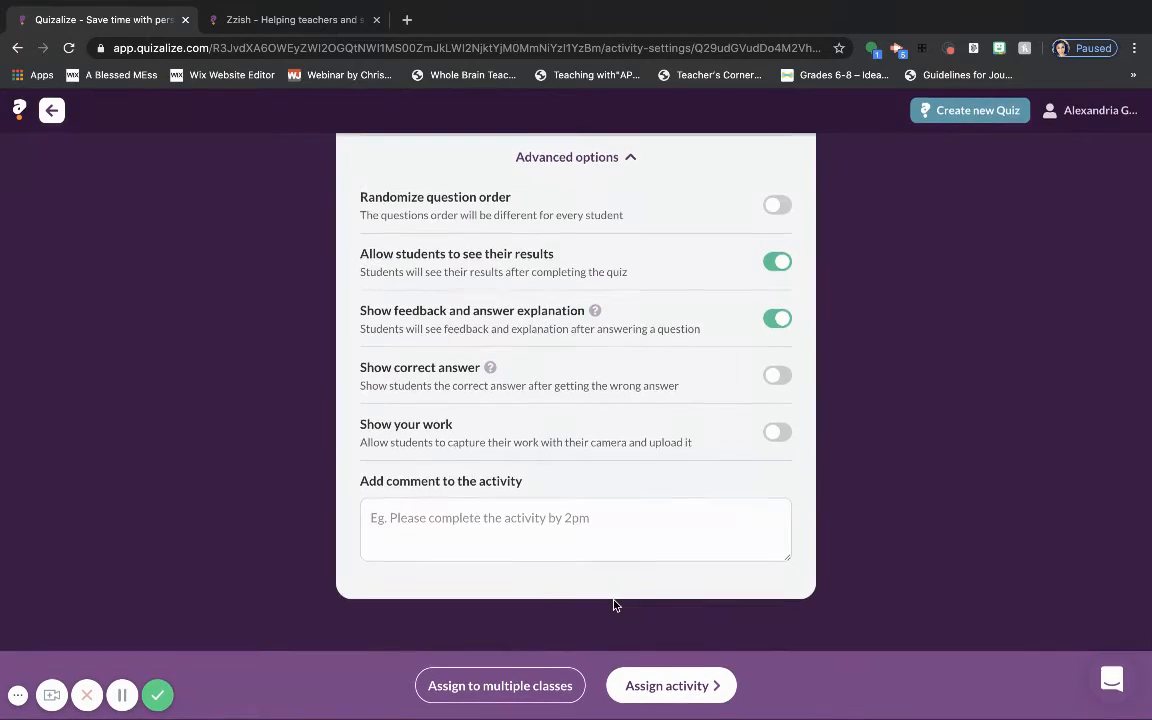
scroll(614, 606, "up", 10)
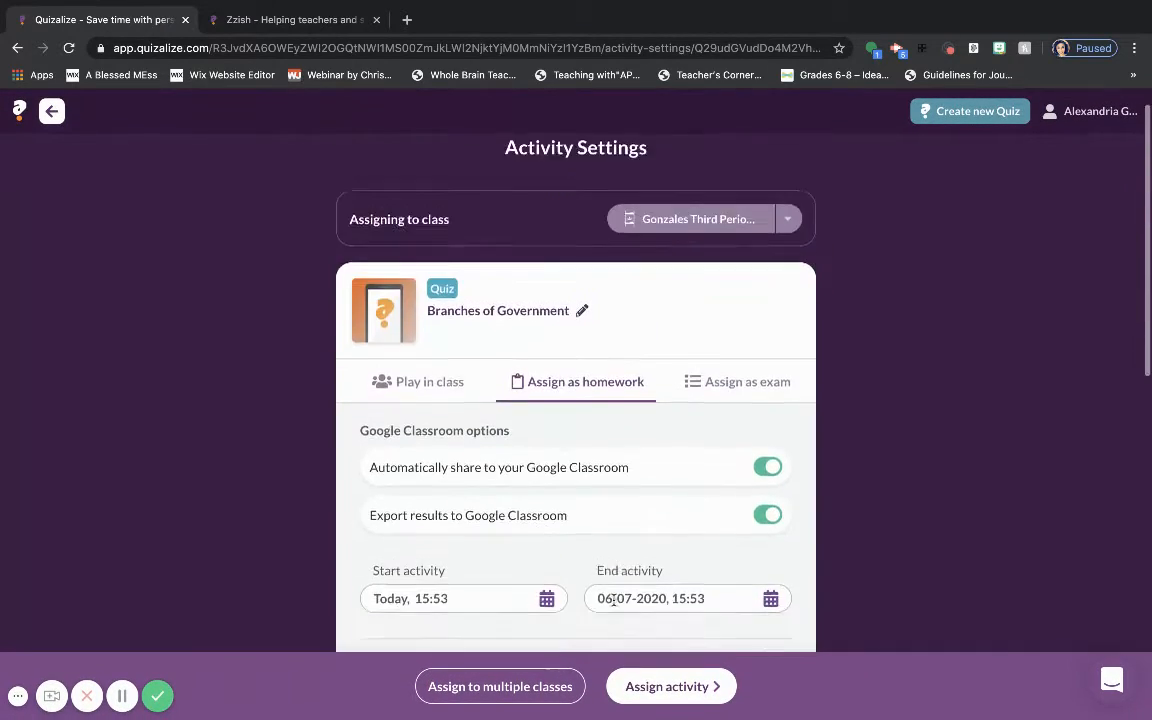
scroll(612, 604, "down", 3)
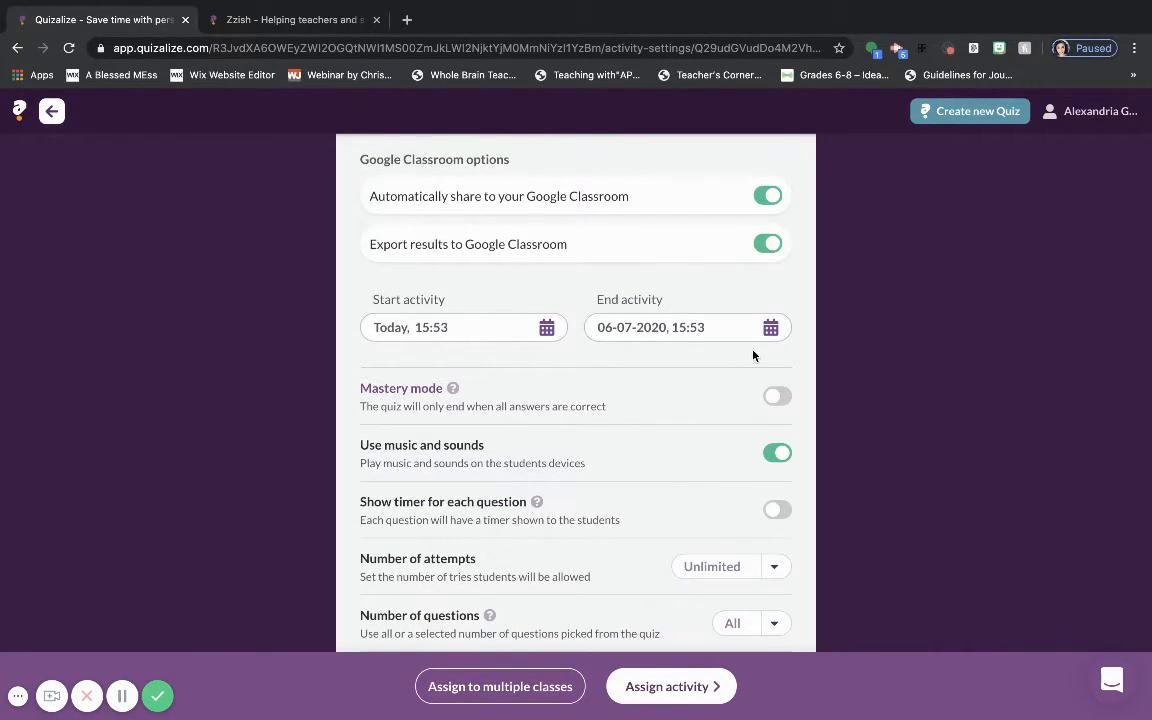
scroll(663, 486, "down", 3)
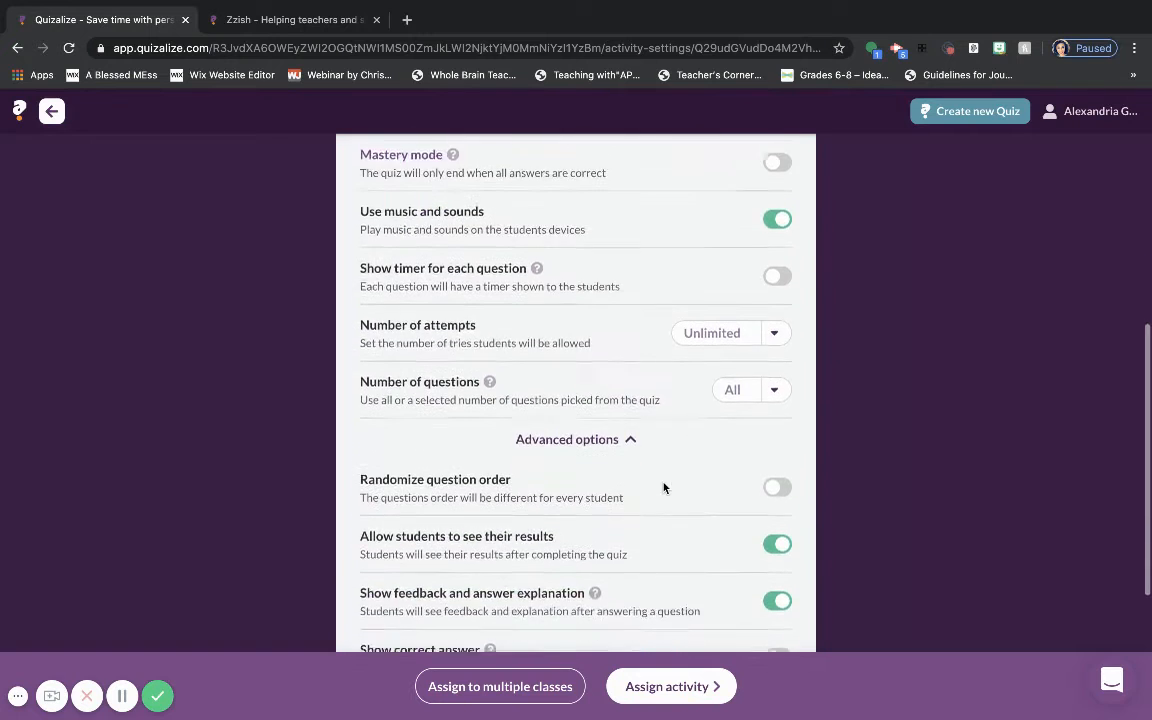
scroll(663, 487, "down", 3)
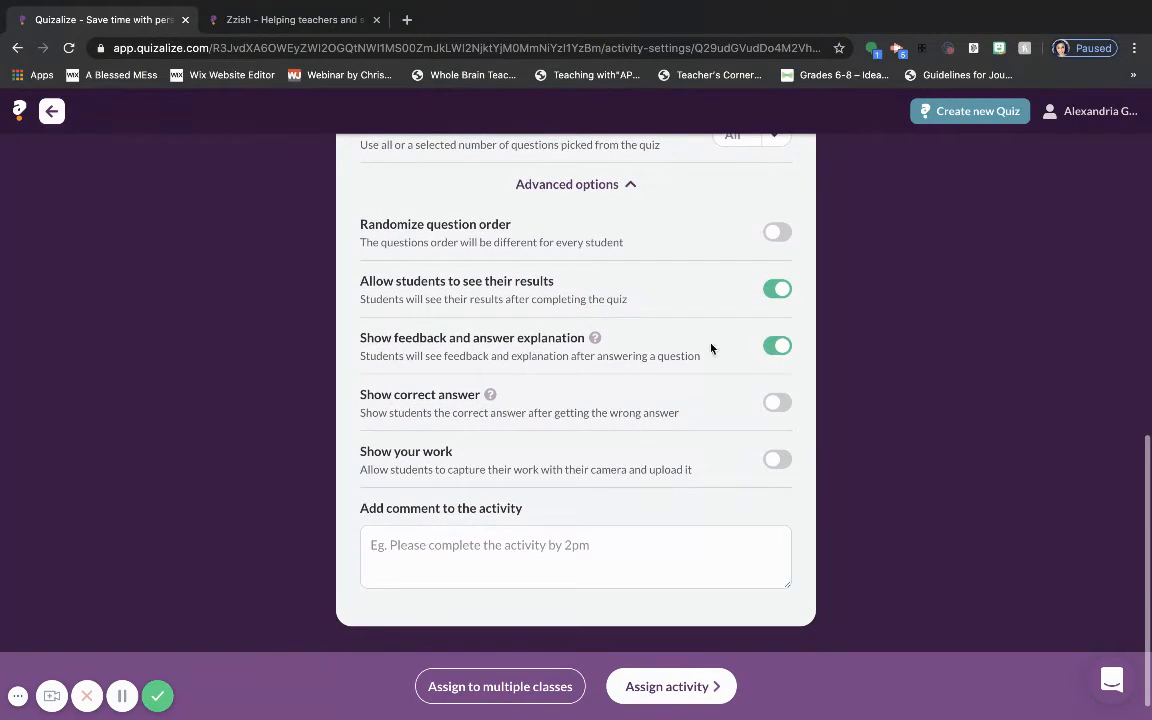
left_click(777, 232)
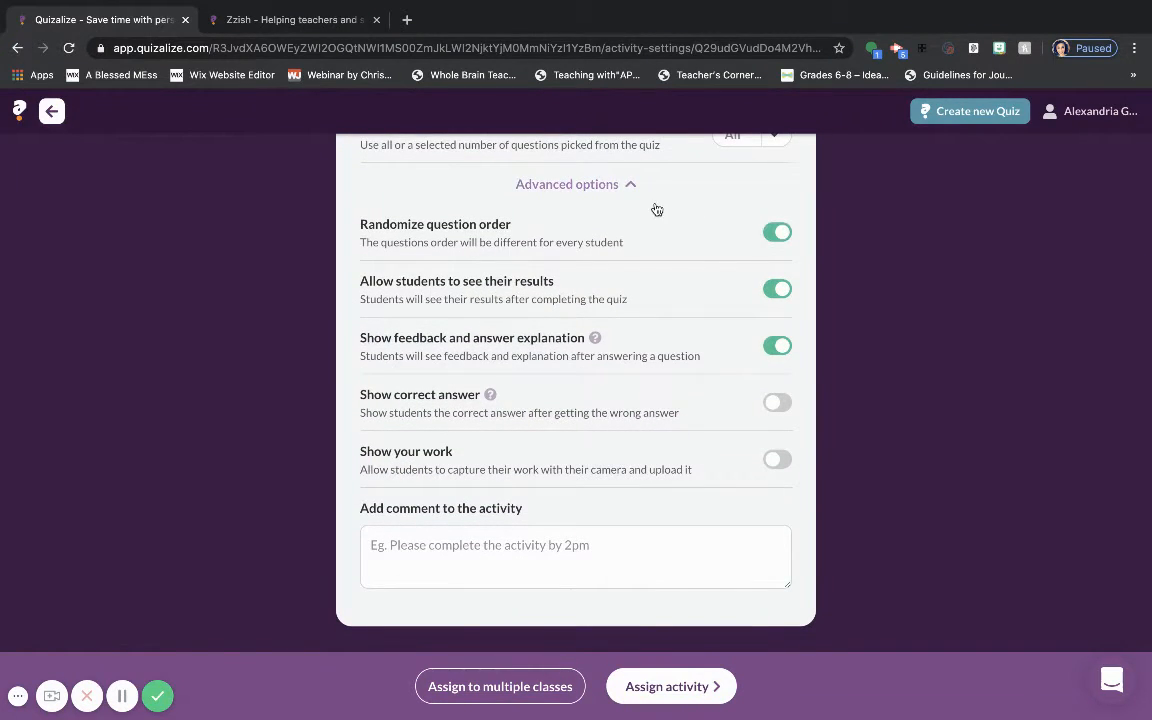
left_click(779, 292)
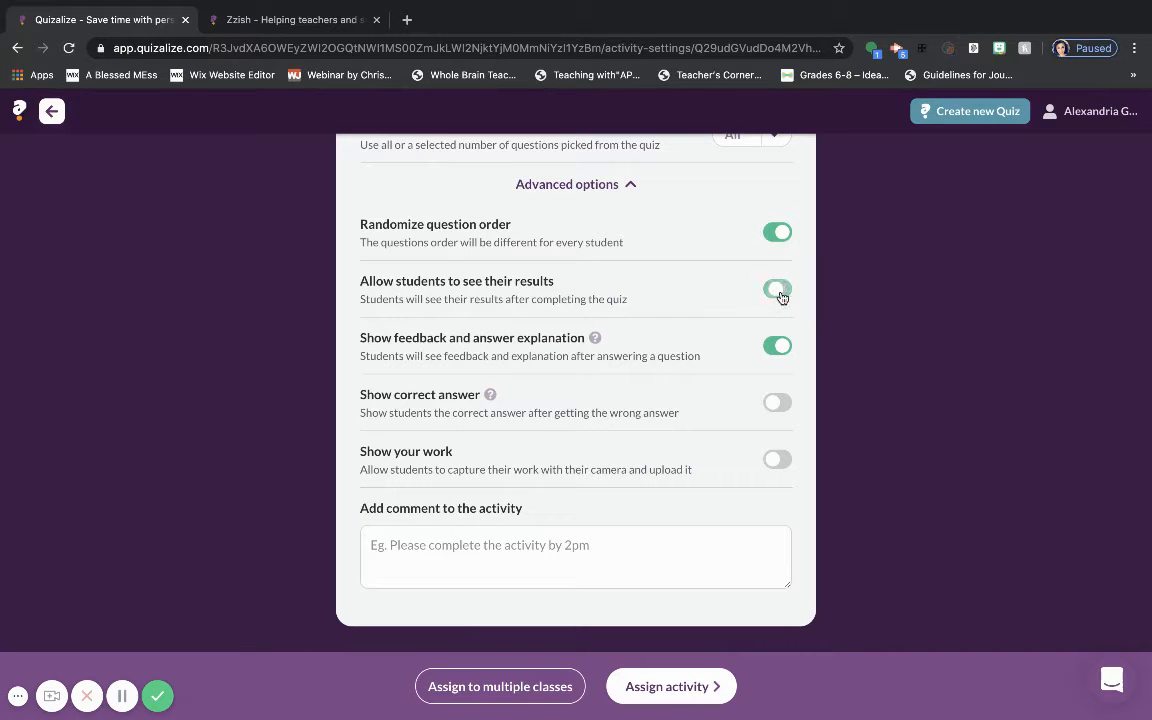
Allow students to see their results, turn off feedback and answer explanations, and assign the activity.
left_click(781, 297)
left_click(778, 350)
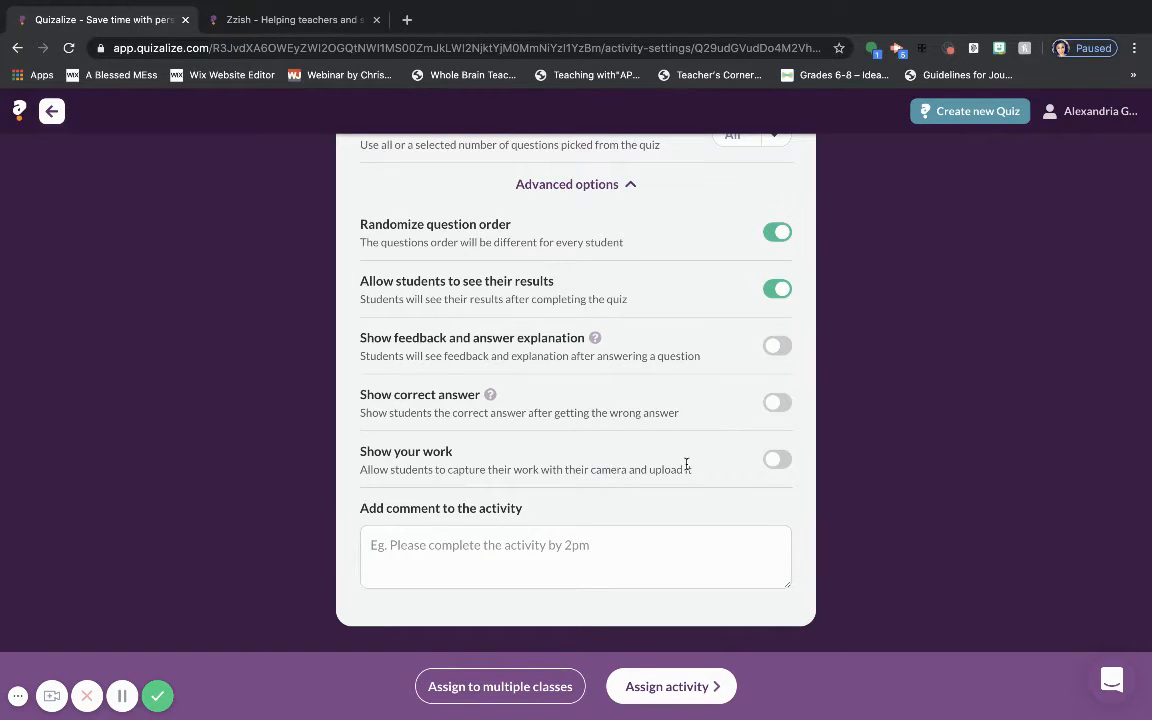
scroll(686, 463, "down", 1)
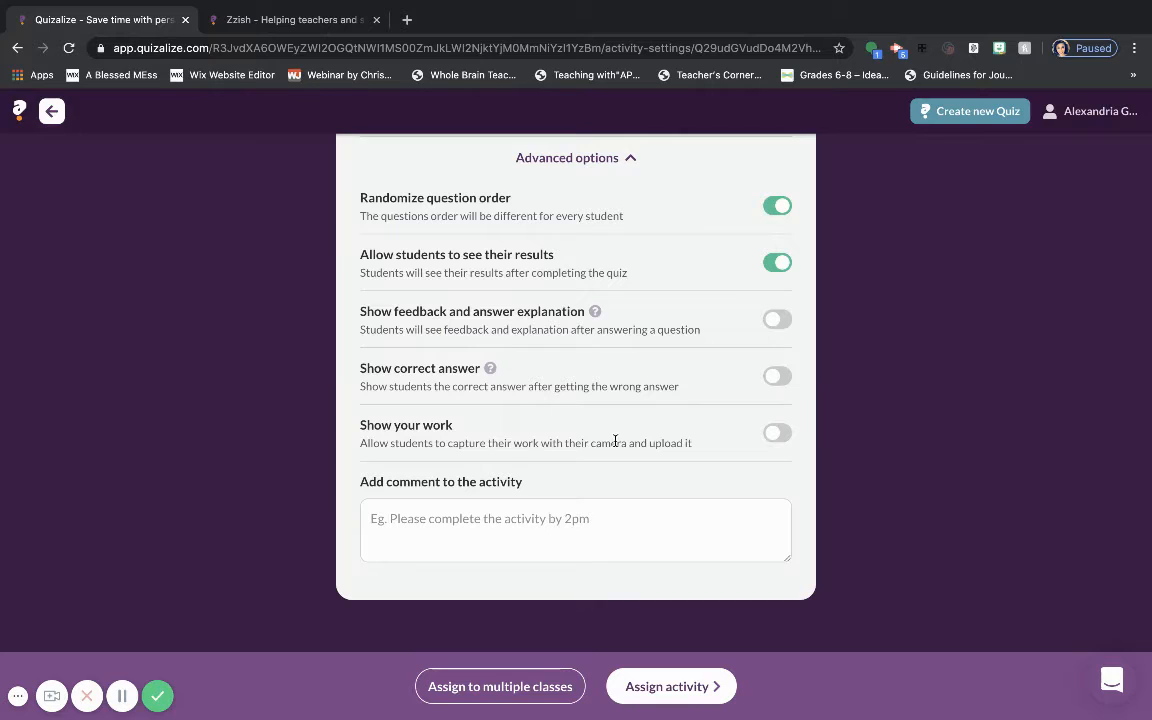
left_click(694, 681)
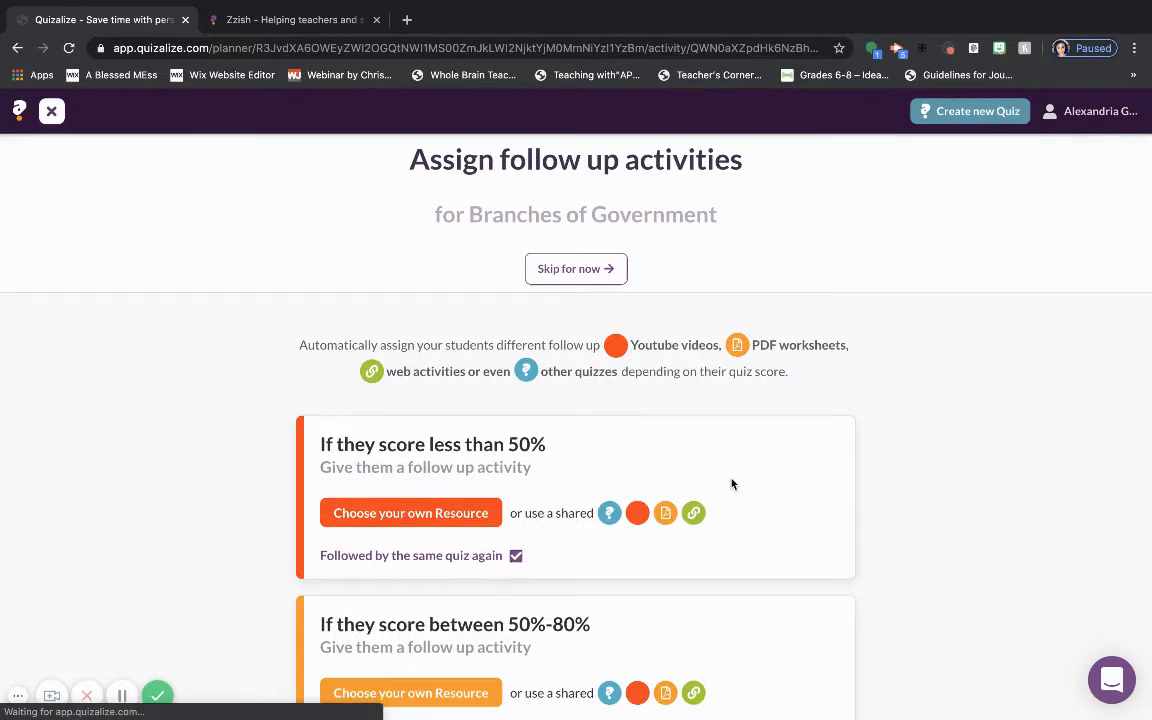
Review the score-based follow-up options and open the shared resources for students who score less than 50%.
scroll(731, 484, "down", 2)
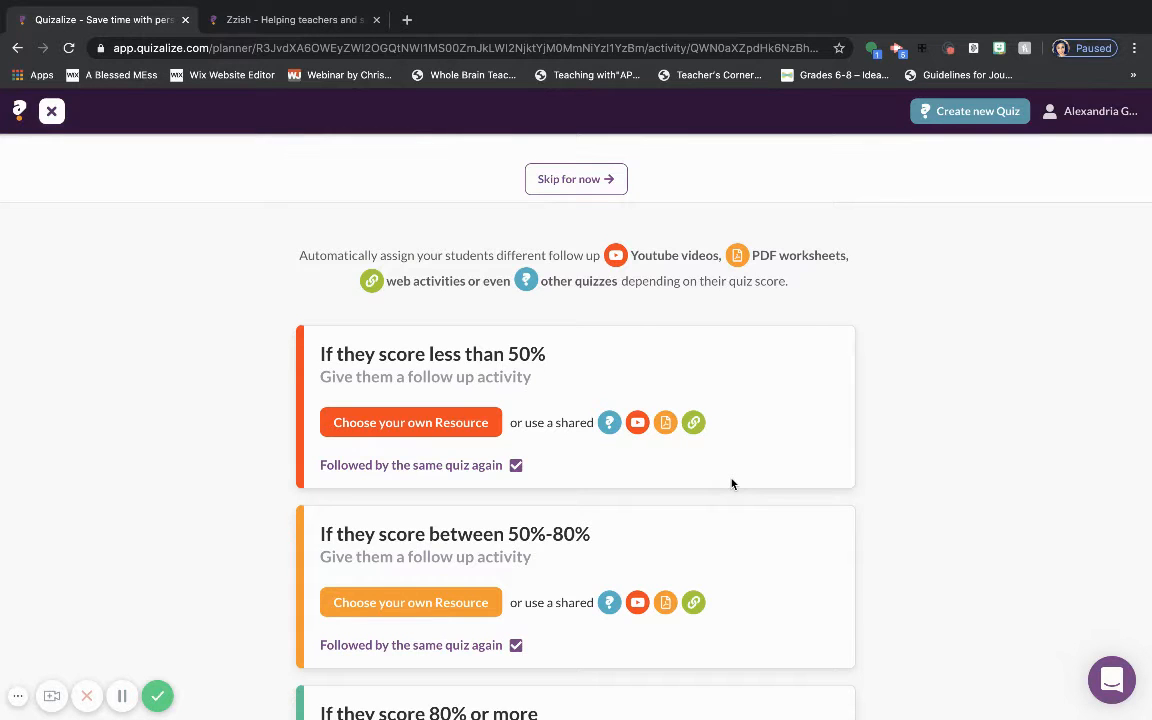
scroll(731, 484, "down", 1)
scroll(731, 484, "up", 3)
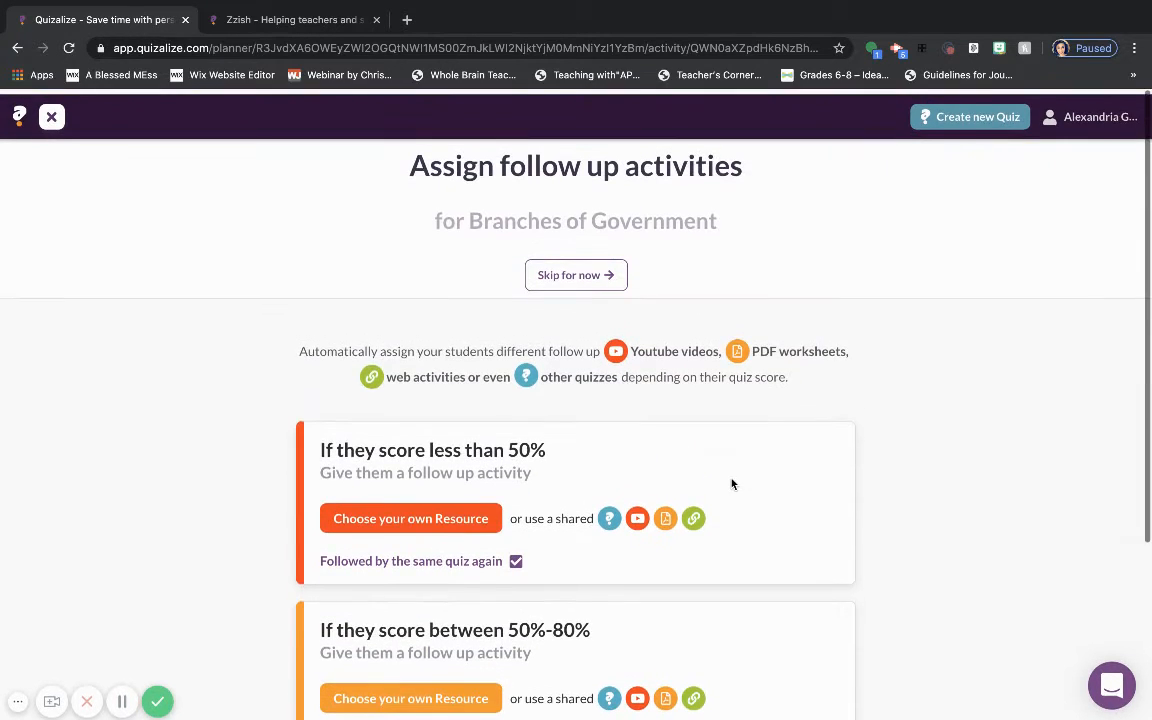
scroll(731, 484, "down", 5)
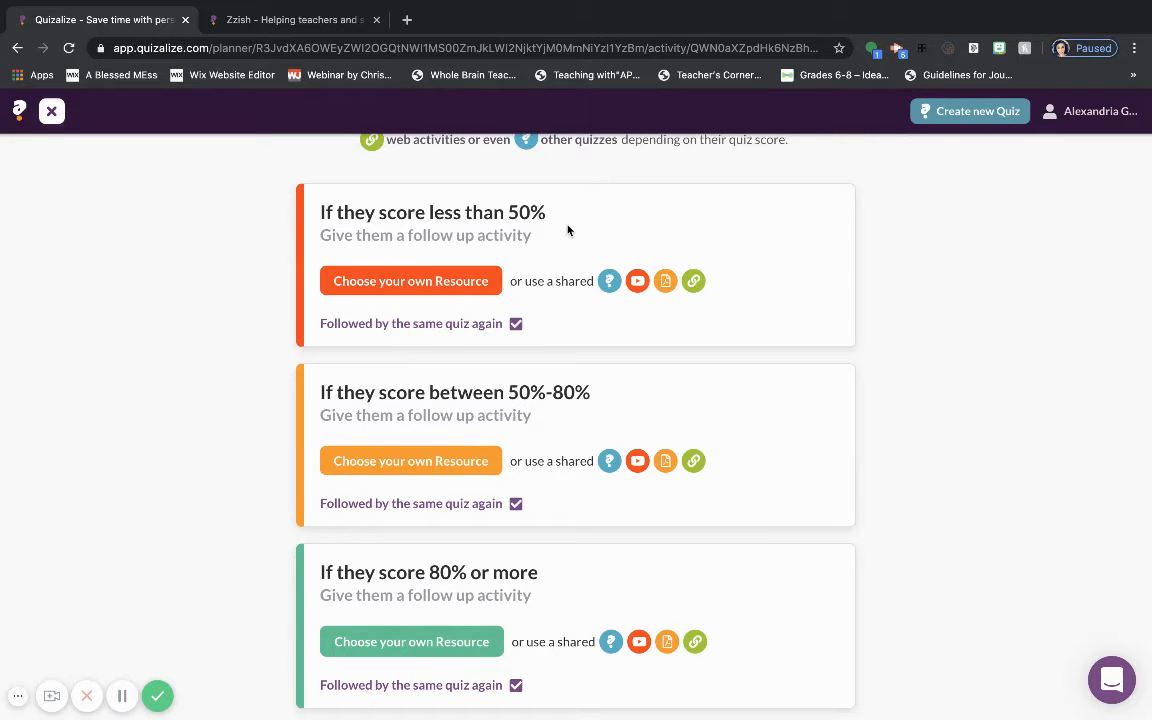
left_click(462, 280)
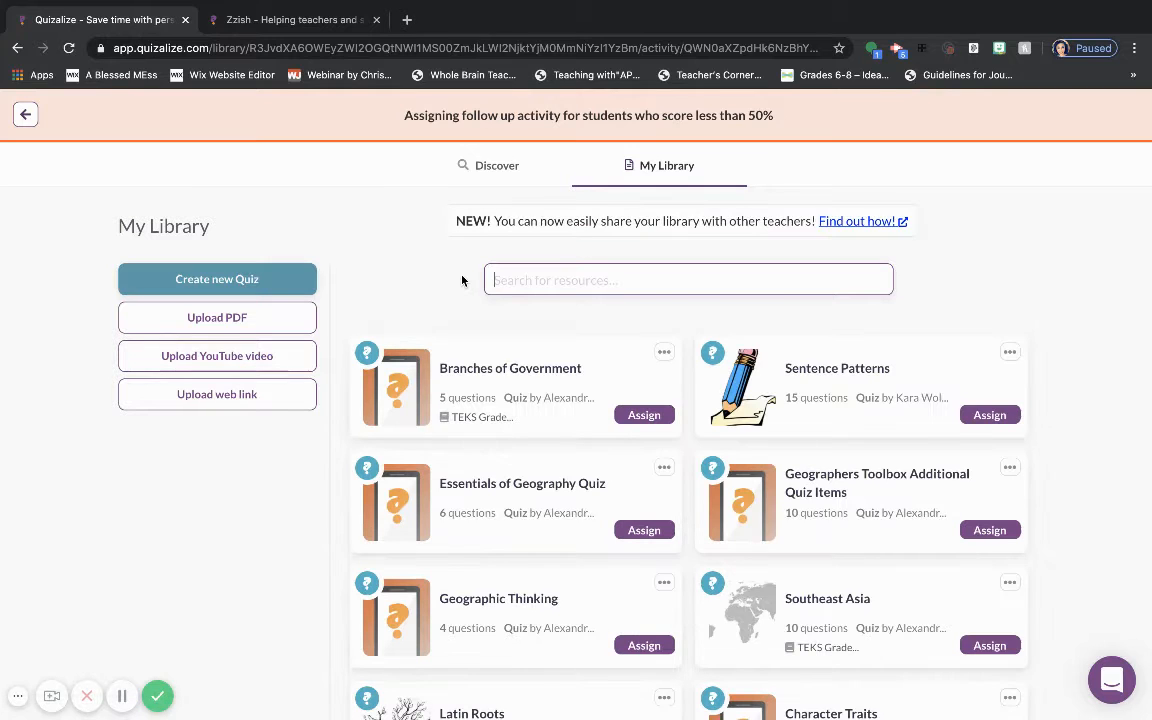
left_click(540, 167)
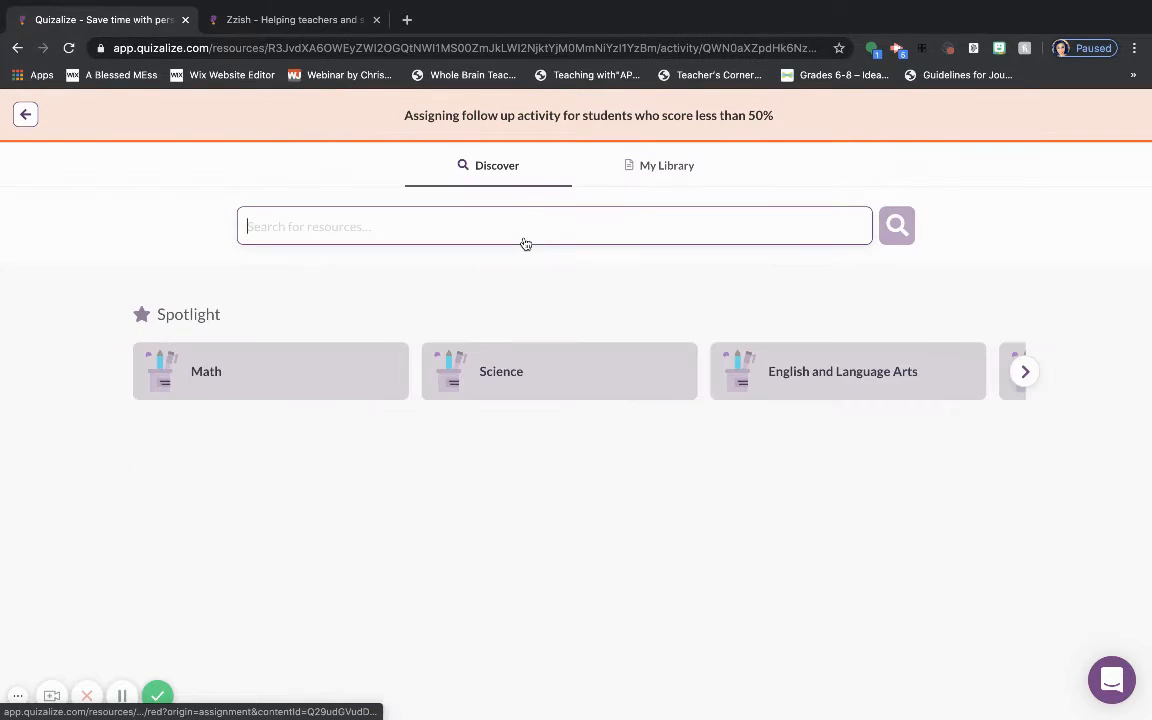
Open the Spotlight Social Studies resources for the under-50% group and filter them to Grade 6.
left_click(1027, 373)
left_click(329, 360)
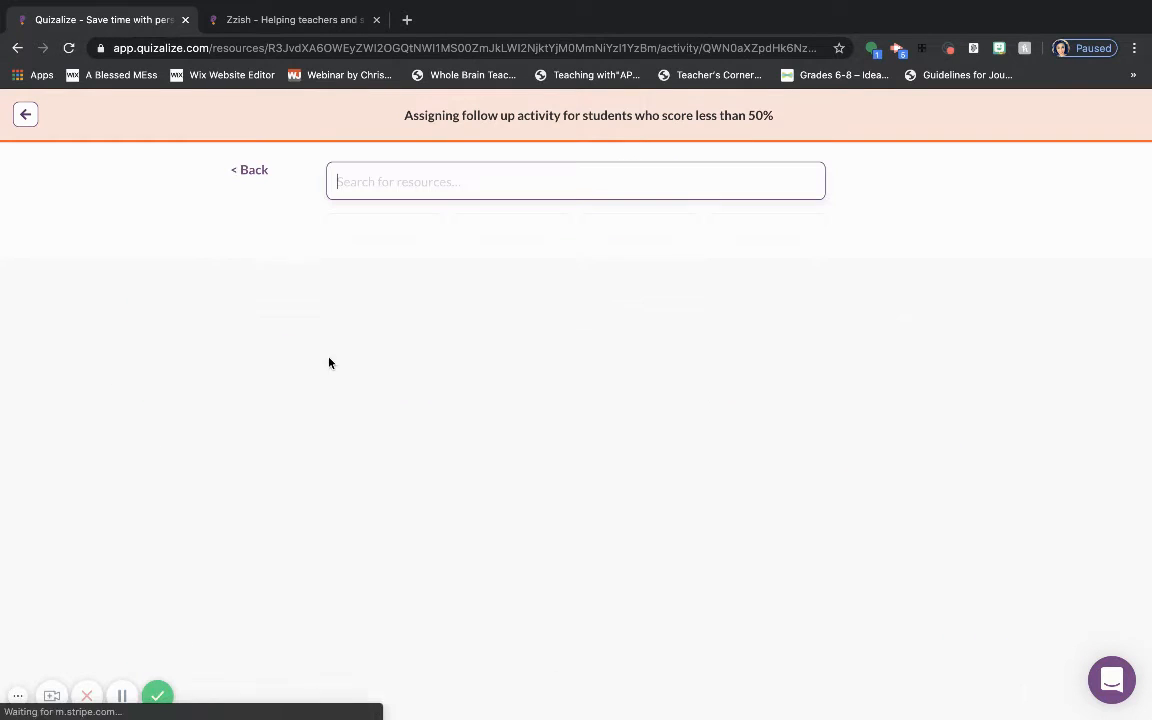
left_click(599, 228)
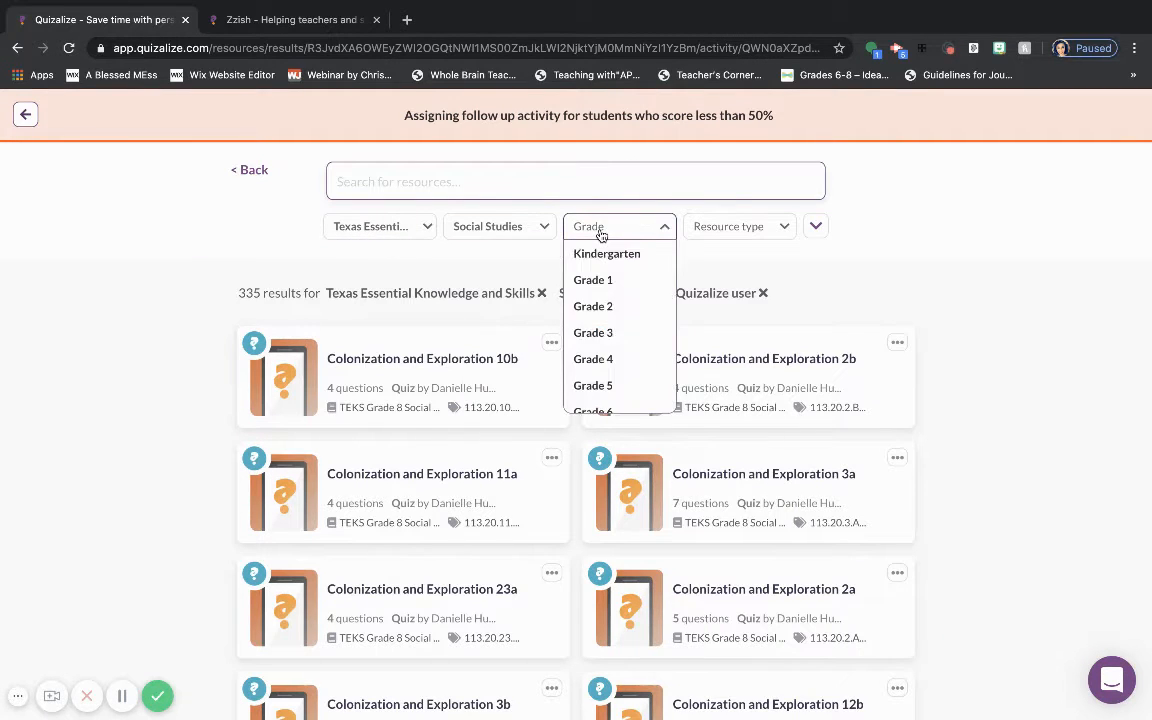
left_click(617, 408)
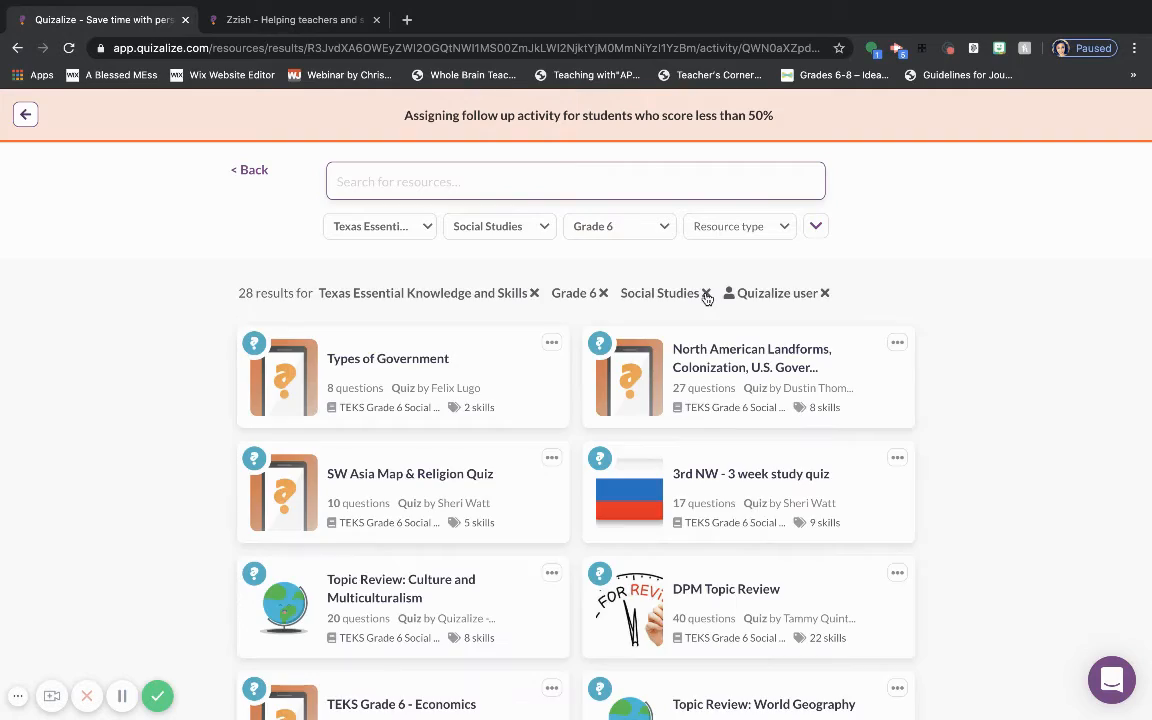
Browse both pages of Grade 6 TEKS Social Studies quizzes for a possible follow-up activity.
scroll(712, 300, "down", 5)
scroll(707, 299, "down", 10)
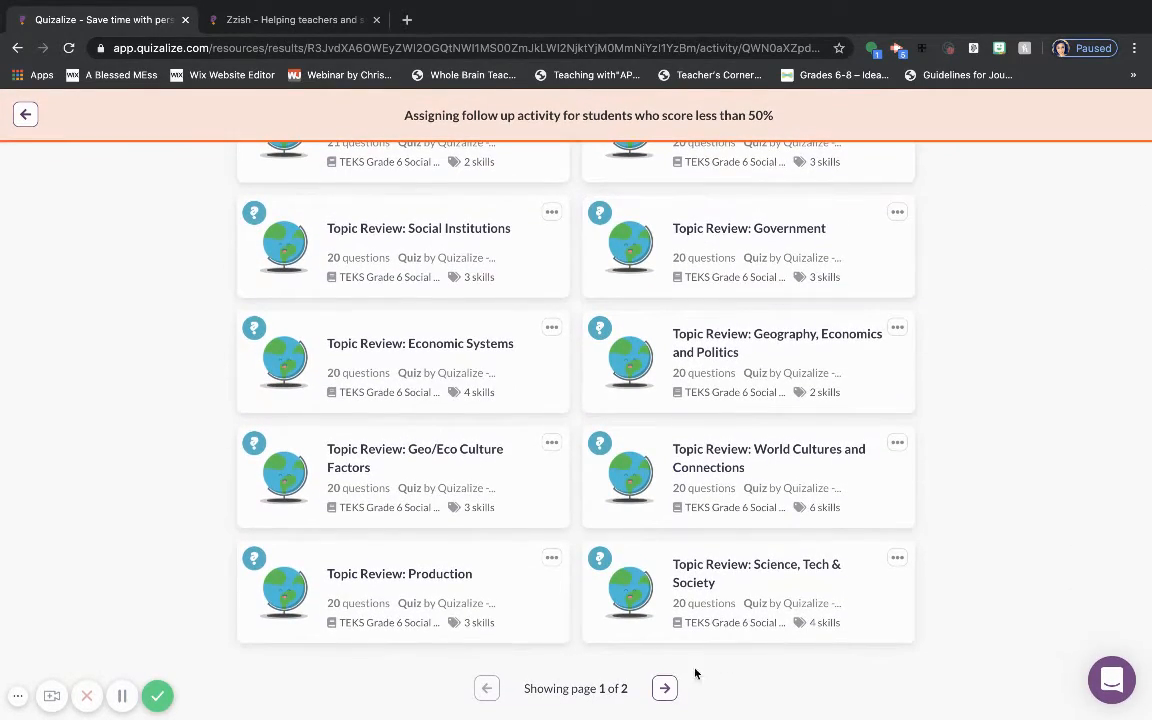
left_click(664, 689)
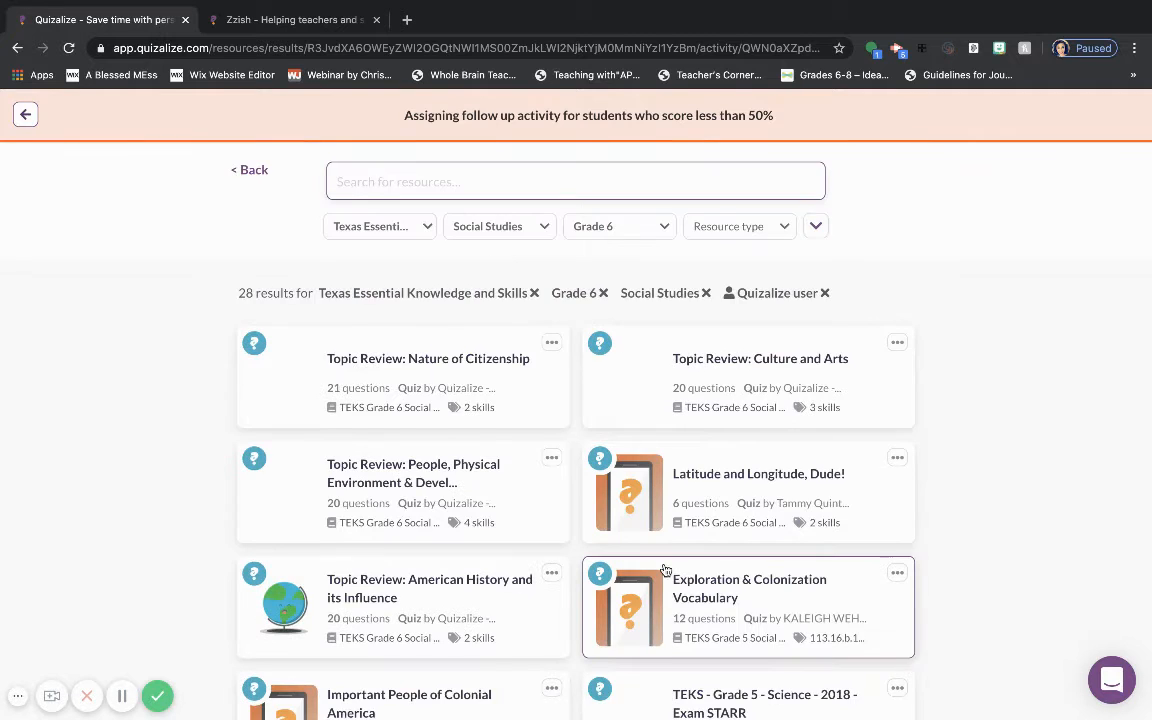
scroll(665, 570, "down", 1)
scroll(665, 570, "down", 1)
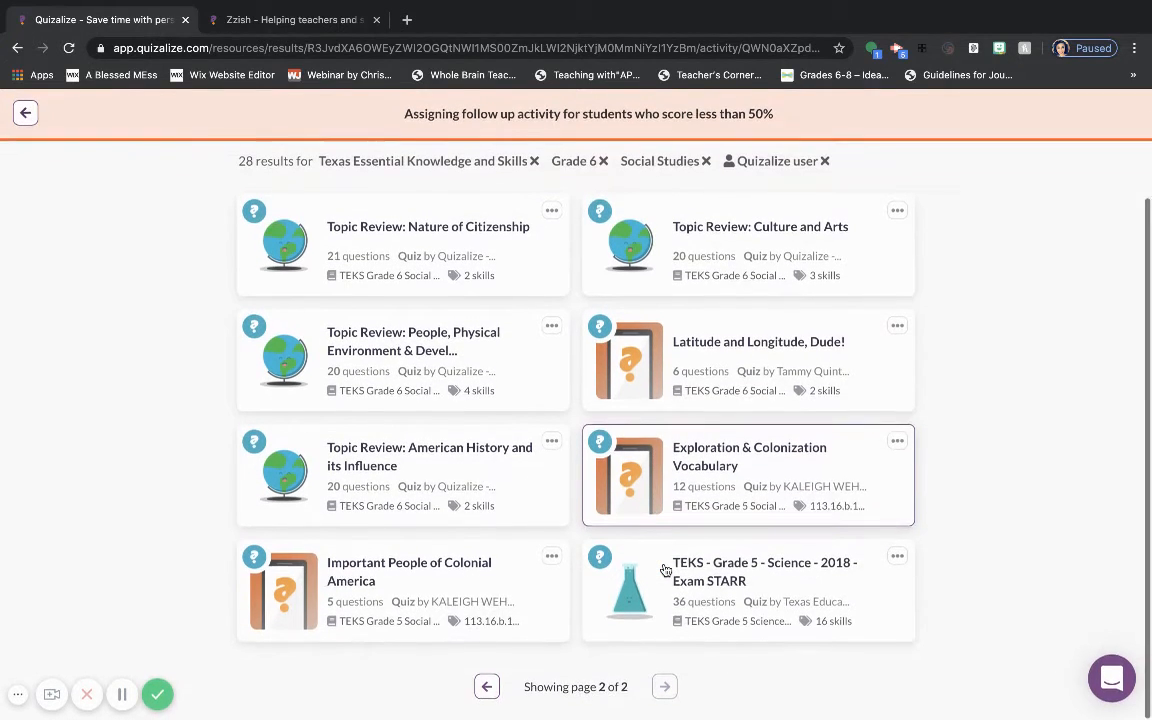
left_click(487, 688)
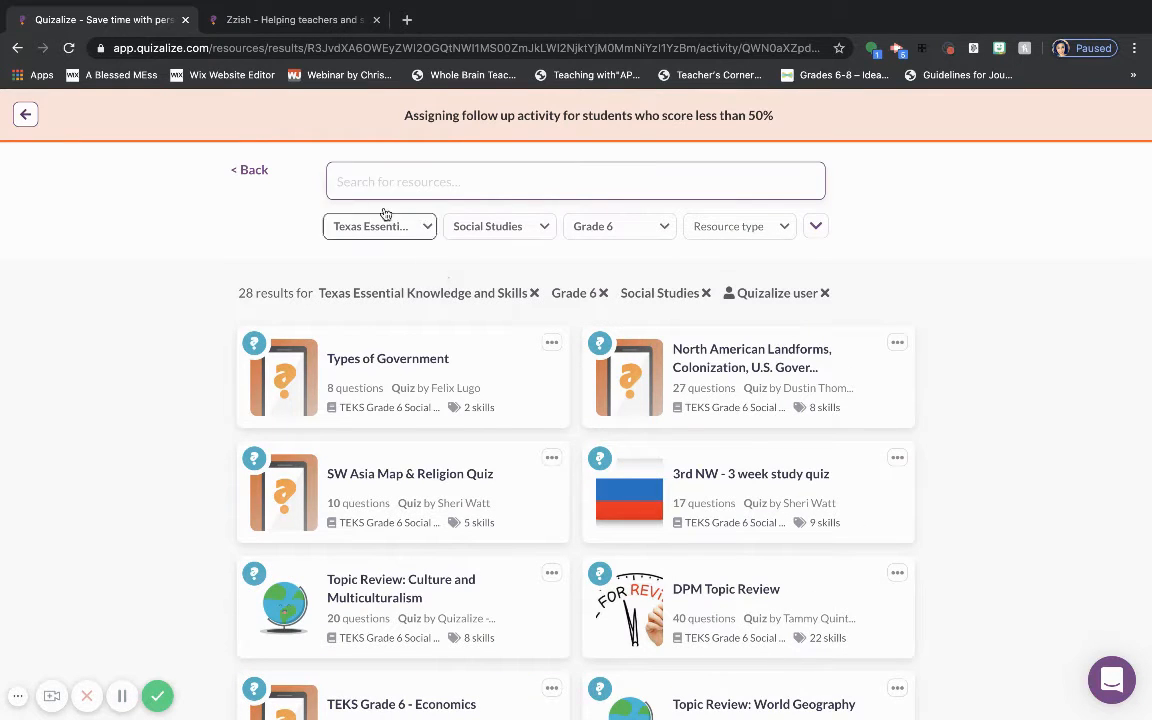
Return to the follow-up activities overview without choosing a resource for the under-50% group.
left_click(236, 177)
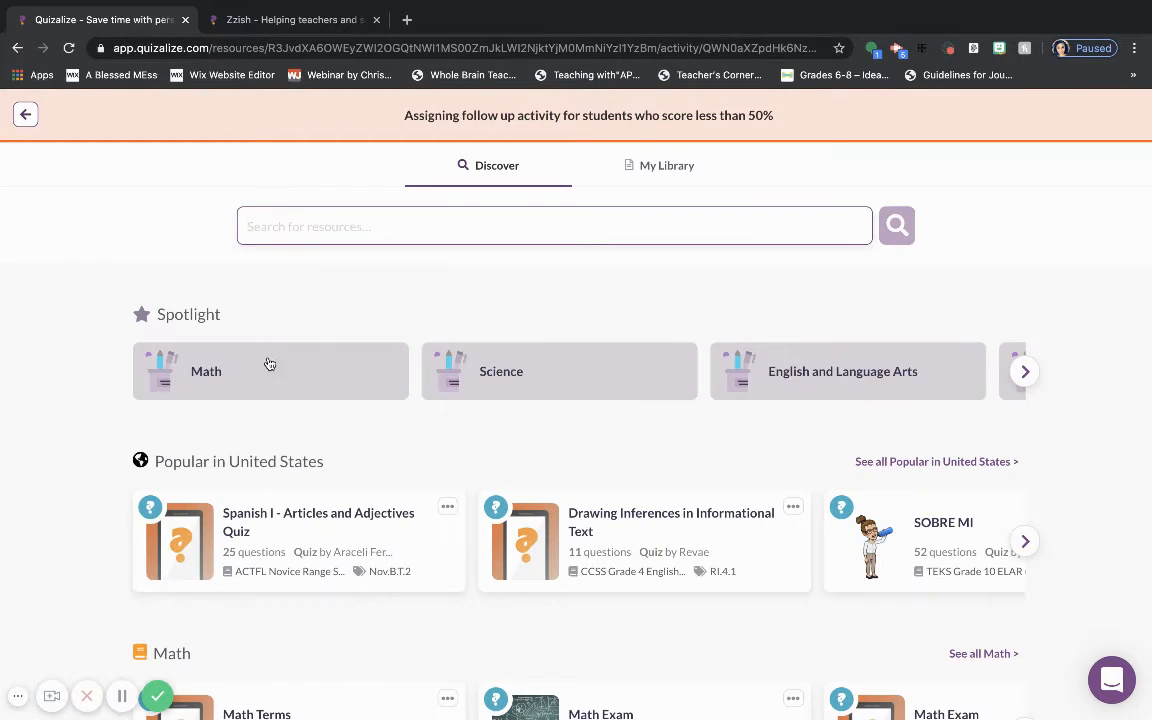
left_click(27, 117)
scroll(329, 325, "down", 3)
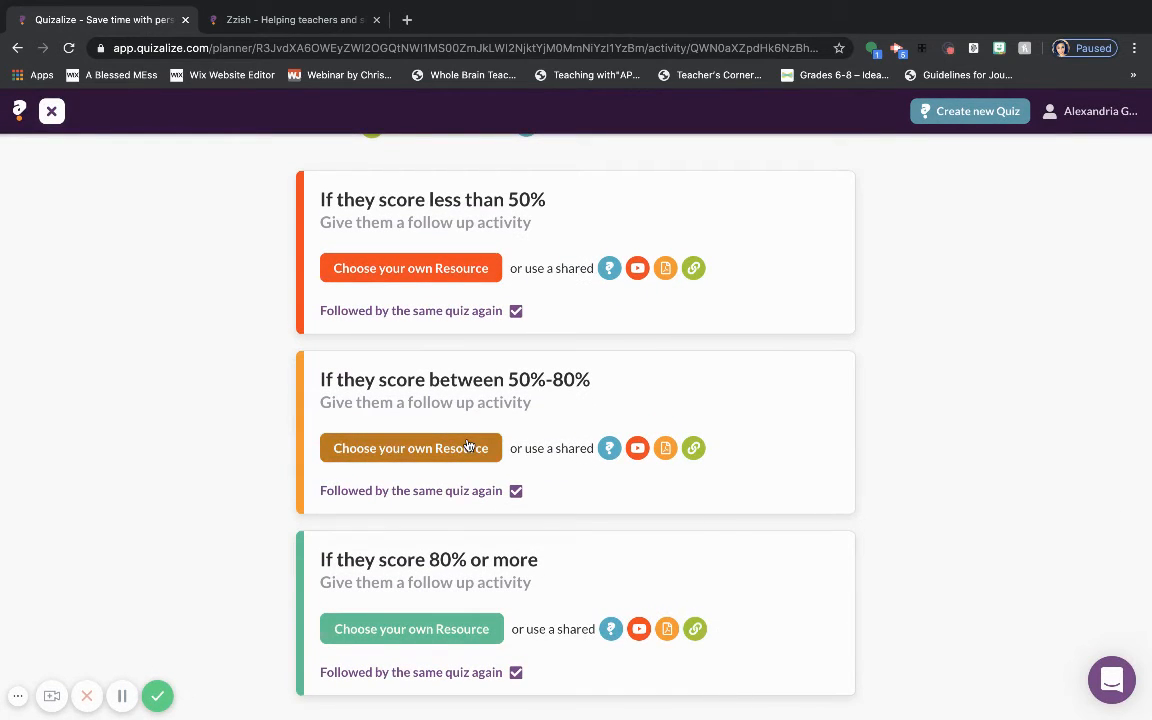
Start choosing a follow-up resource for students who score 80% or more and open the shared Social Studies collection.
left_click(460, 628)
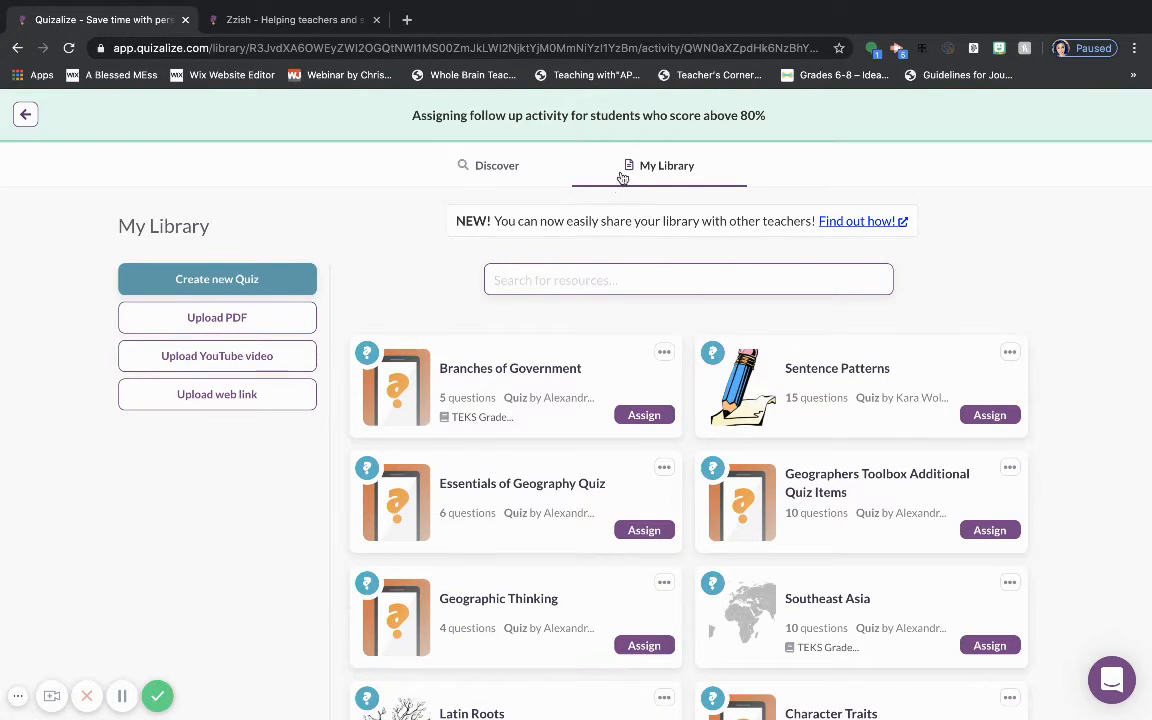
left_click(491, 172)
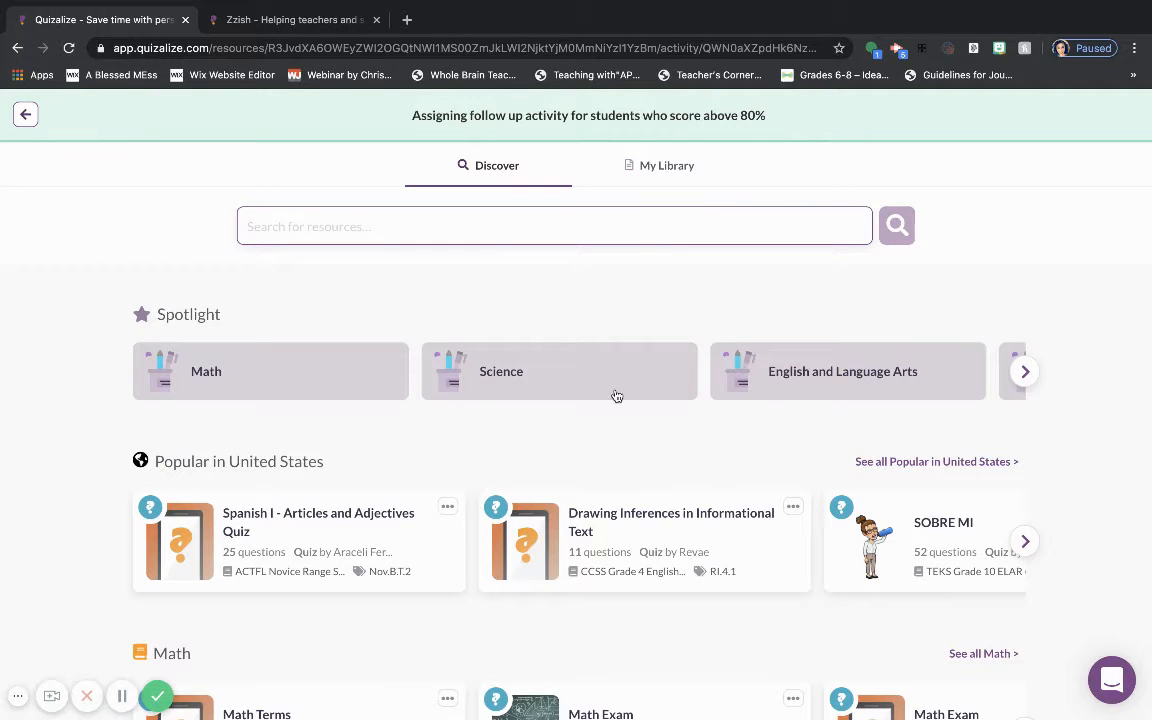
left_click(1025, 373)
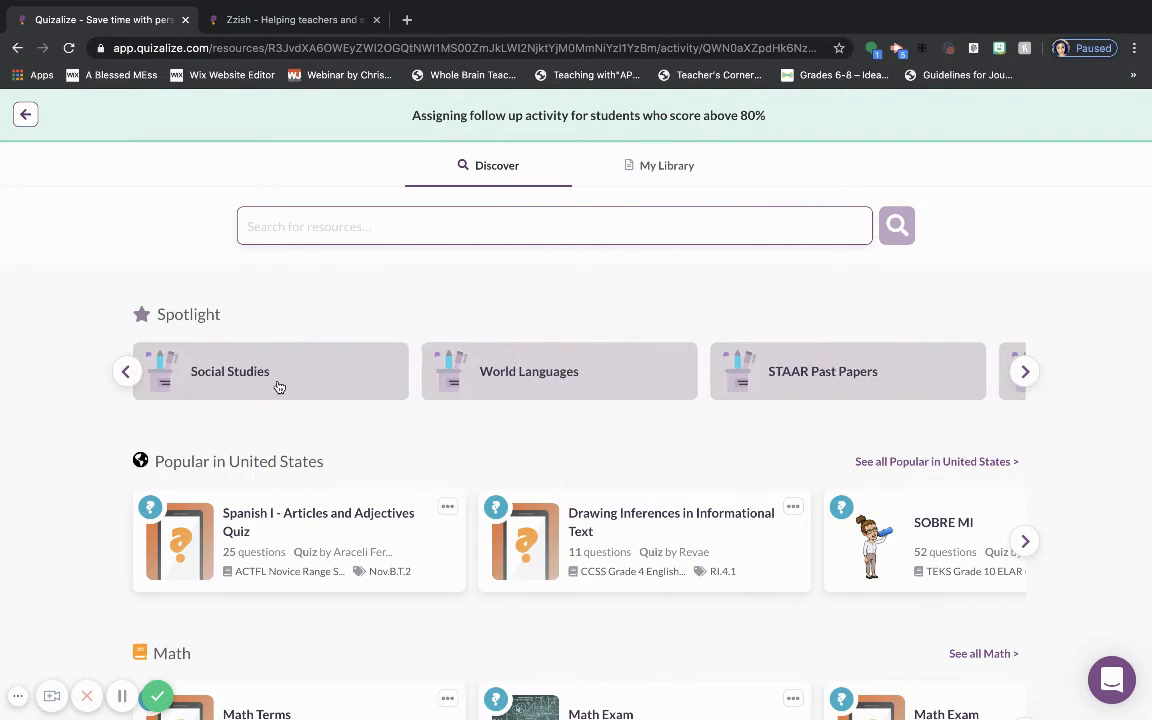
left_click(279, 387)
Filter the Social Studies resources for the 80%-or-more group to Grade 6.
scroll(542, 400, "down", 1)
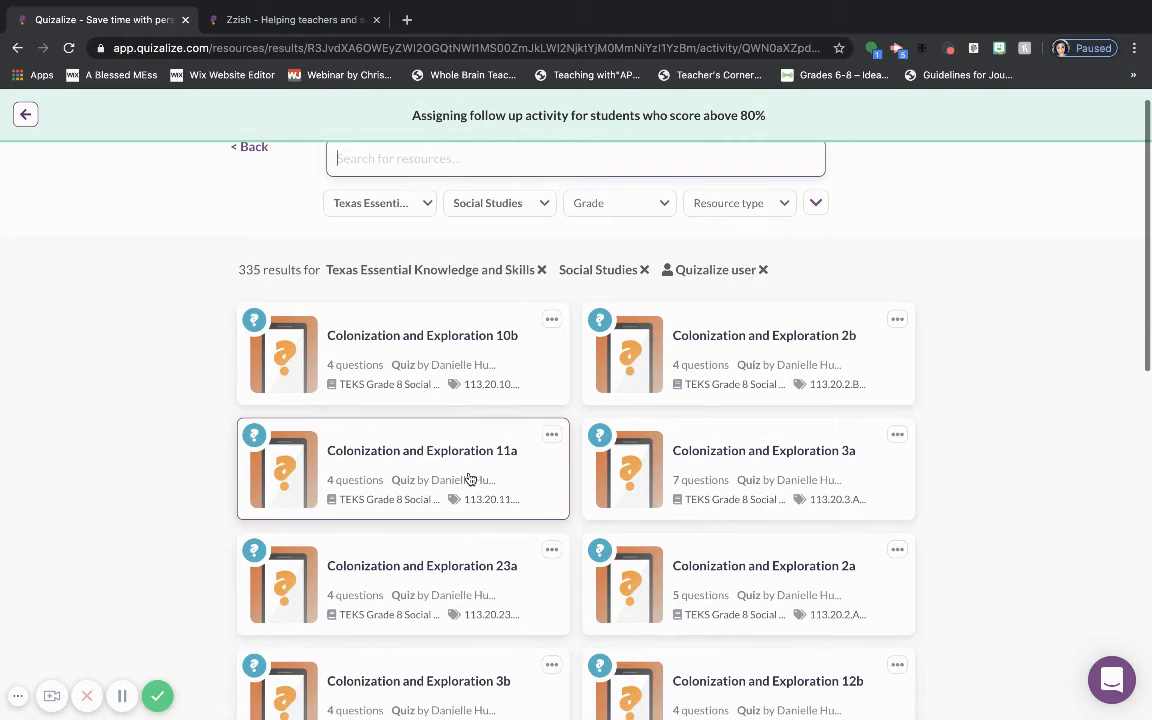
left_click(542, 213)
scroll(604, 190, "up", 1)
left_click(616, 229)
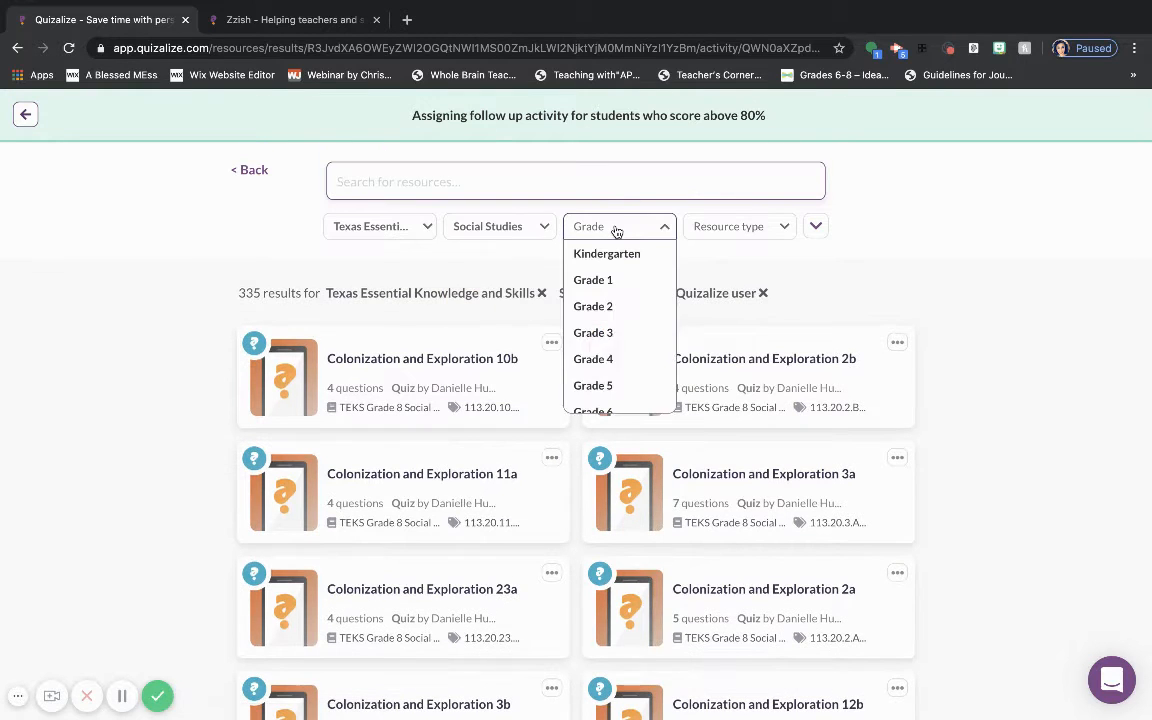
left_click(596, 407)
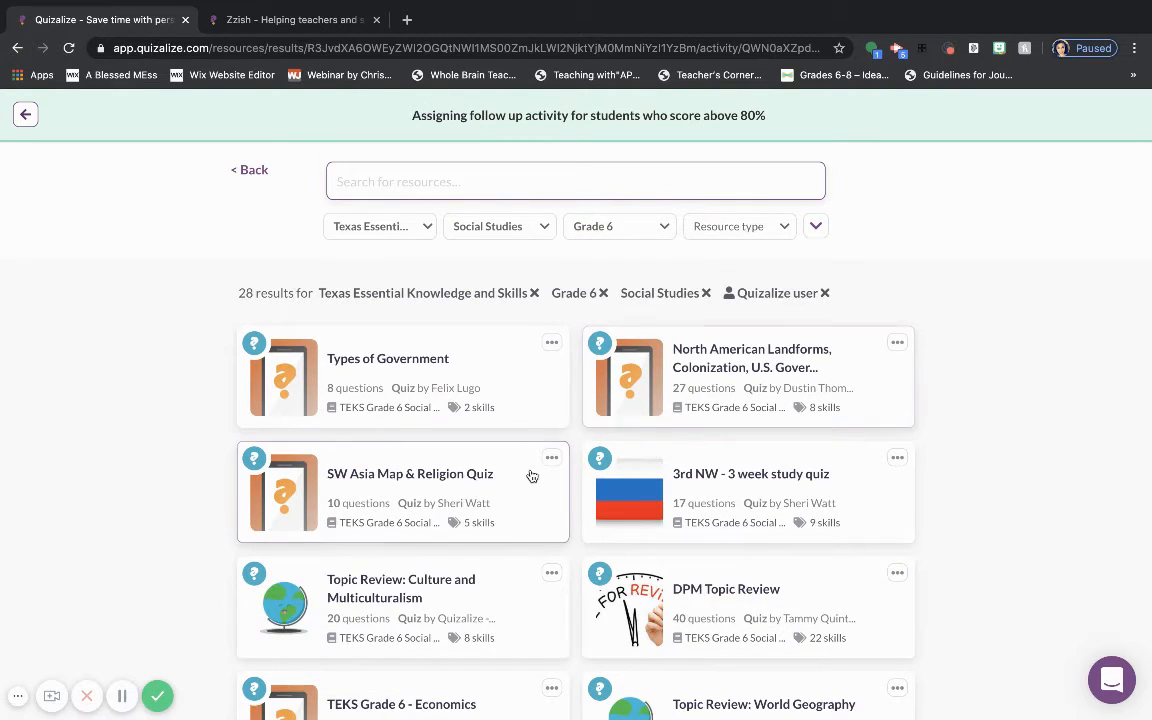
Look through the Grade 6 results and open the Topic Review: Government quiz.
scroll(532, 476, "down", 3)
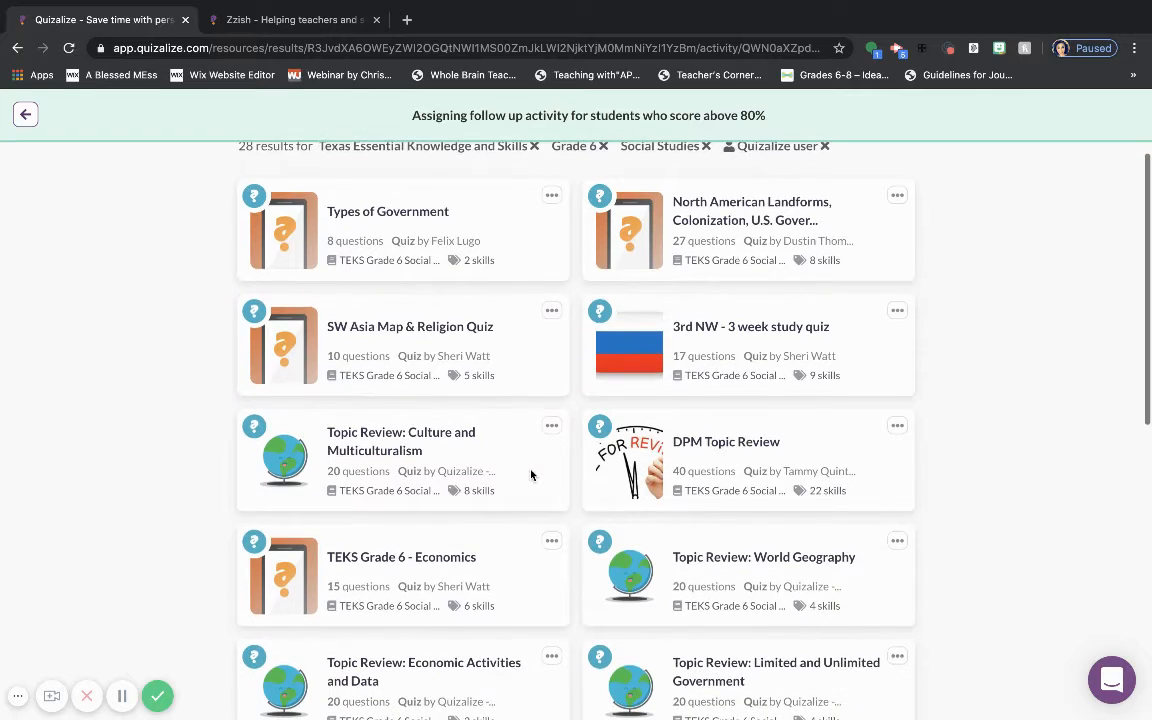
scroll(531, 475, "down", 6)
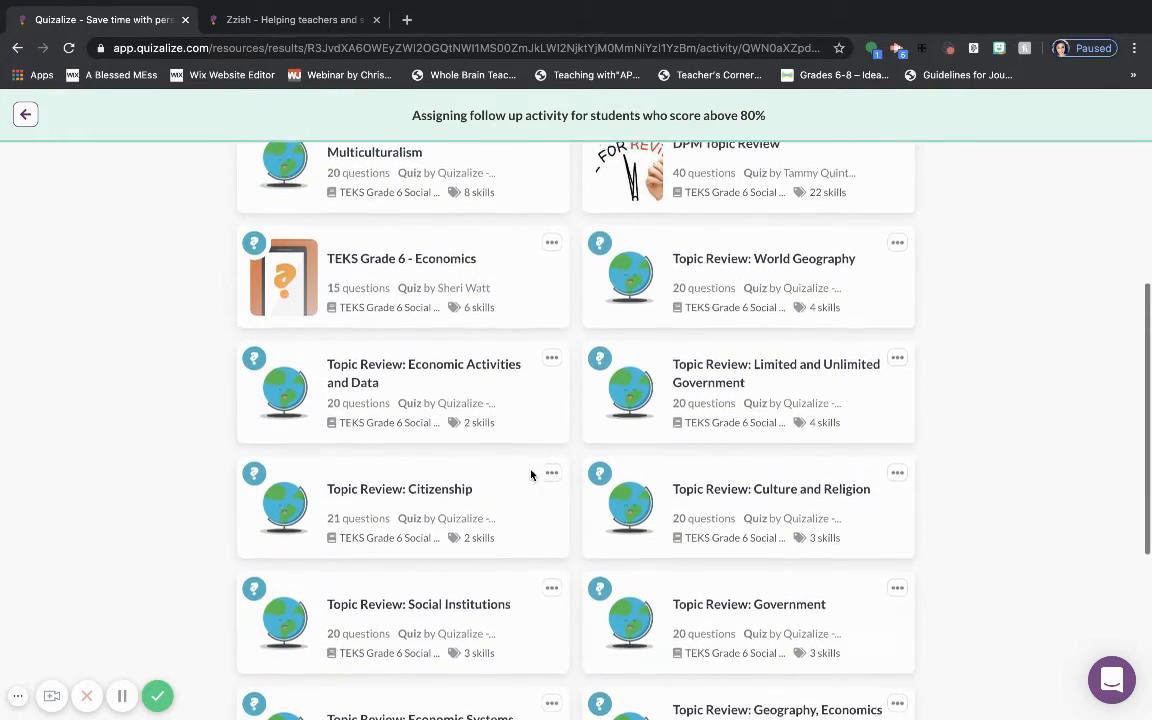
scroll(531, 475, "down", 1)
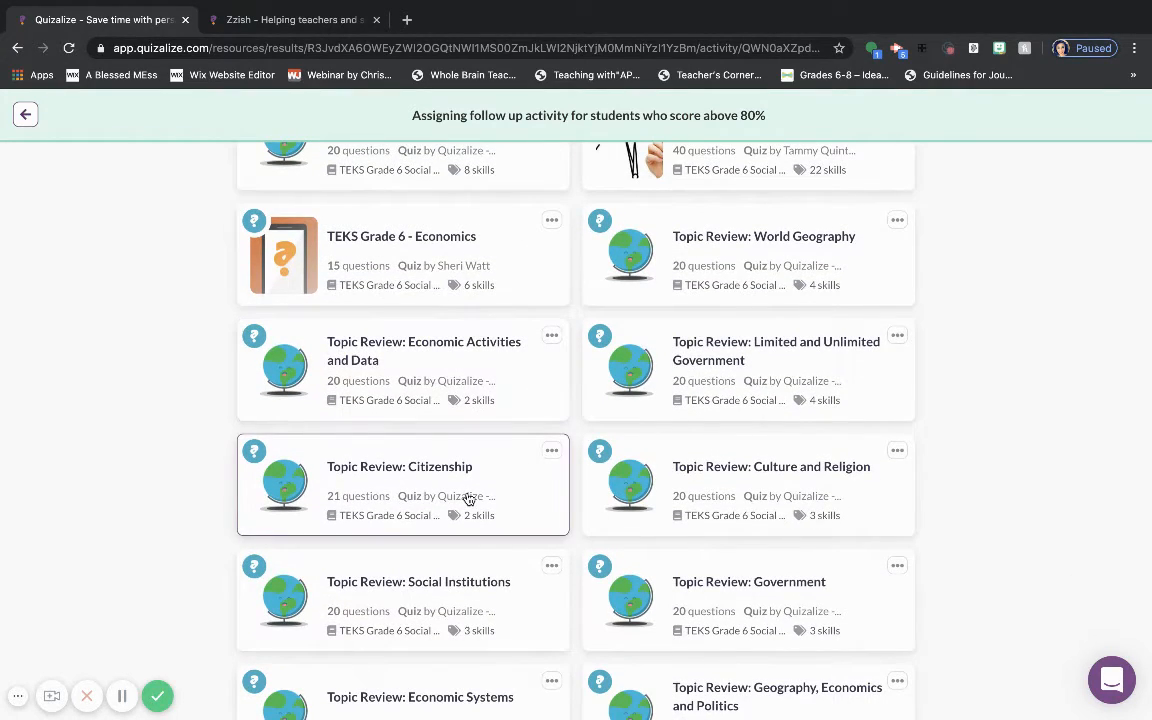
scroll(469, 499, "down", 4)
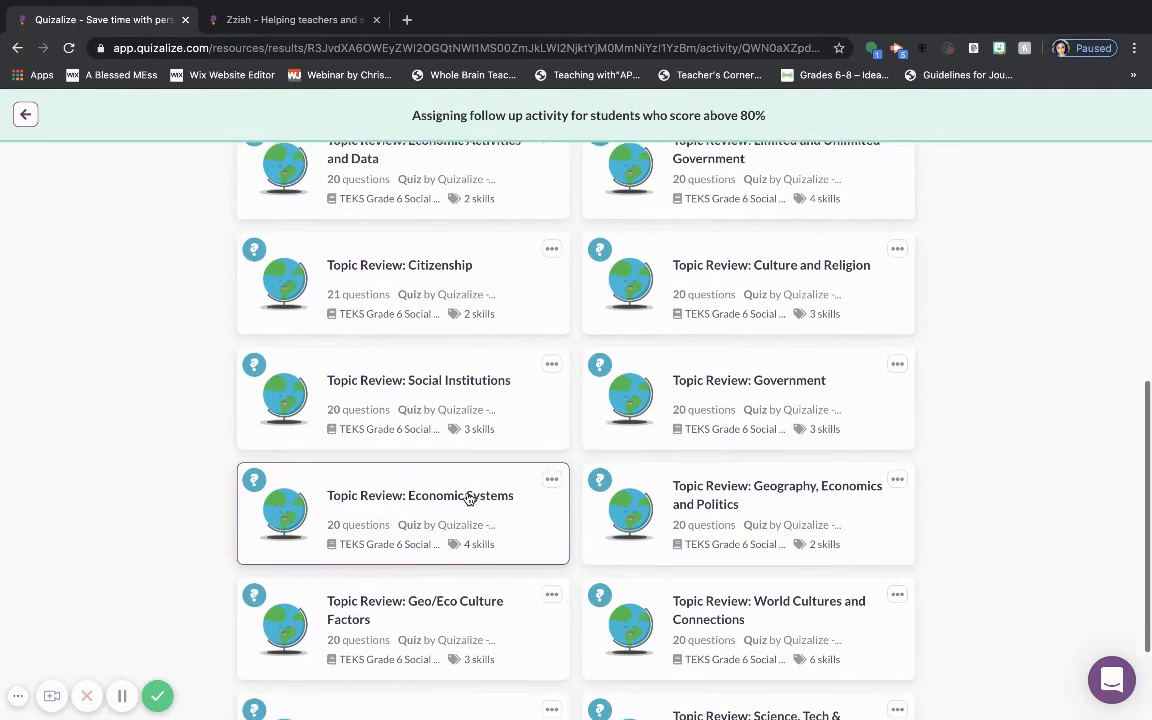
left_click(758, 406)
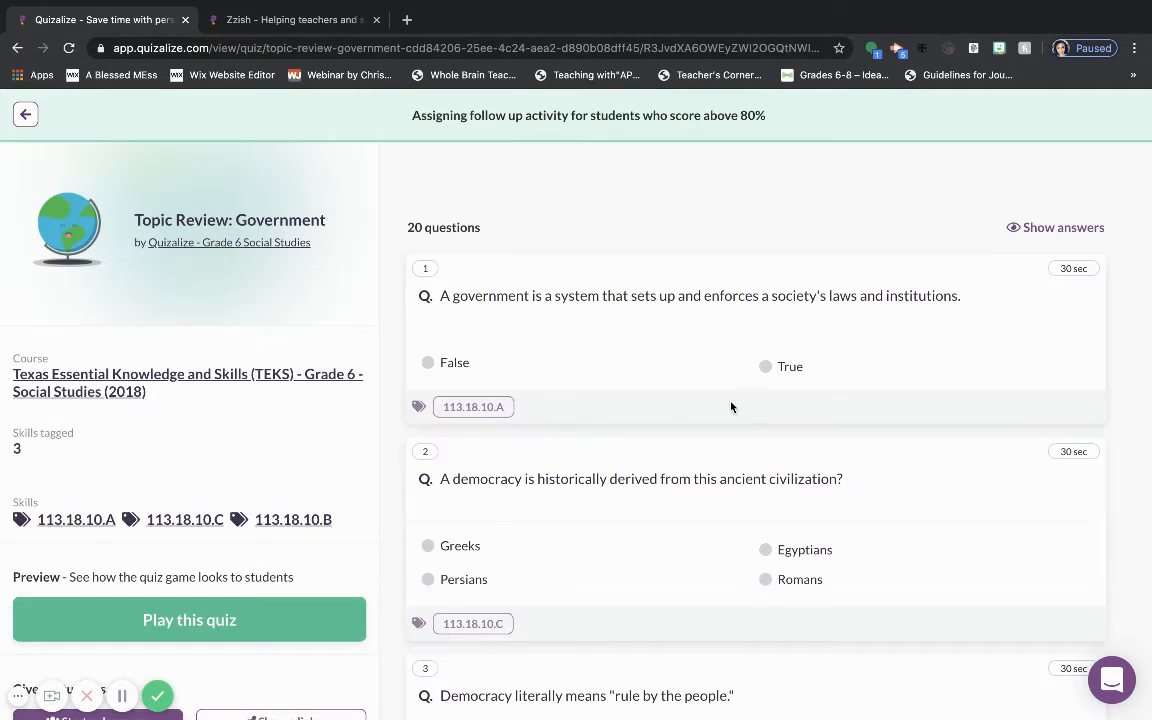
Skim the questions of the Topic Review: Government quiz and open the quiz for editing.
scroll(332, 633, "down", 2)
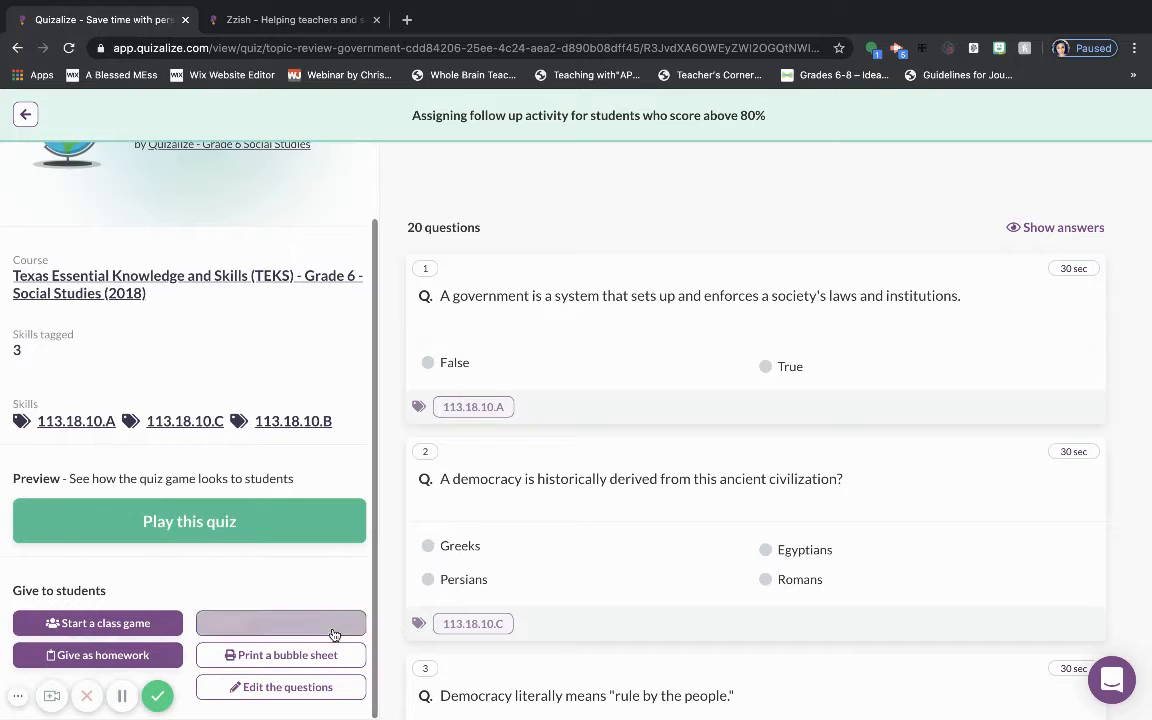
scroll(591, 458, "down", 8)
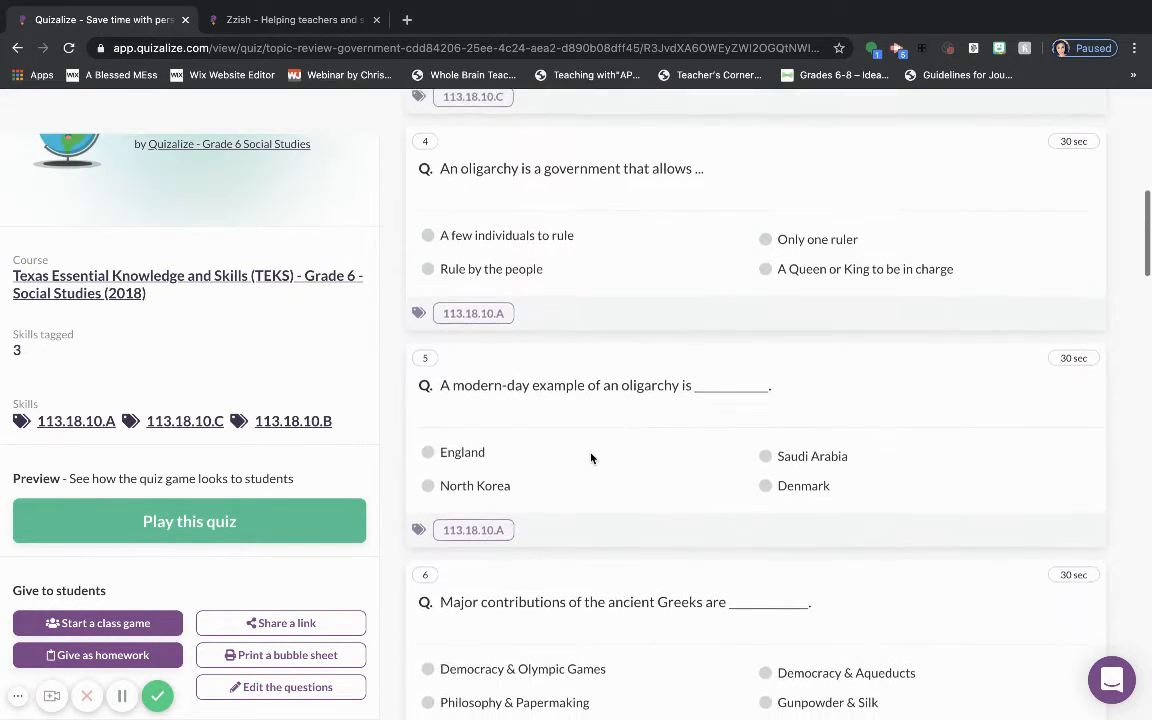
left_click(322, 700)
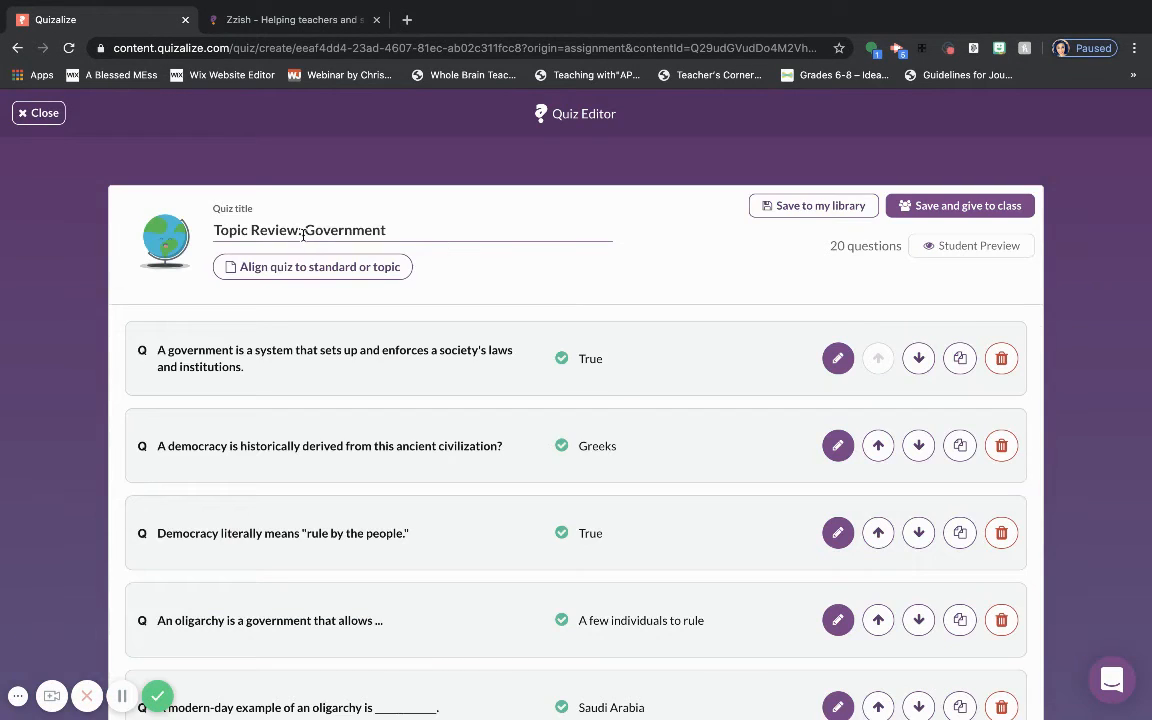
Shorten the quiz title to "Government" and save the quiz to the library.
left_click(304, 232)
left_click_drag(305, 232, 200, 231)
key("BackSpace")
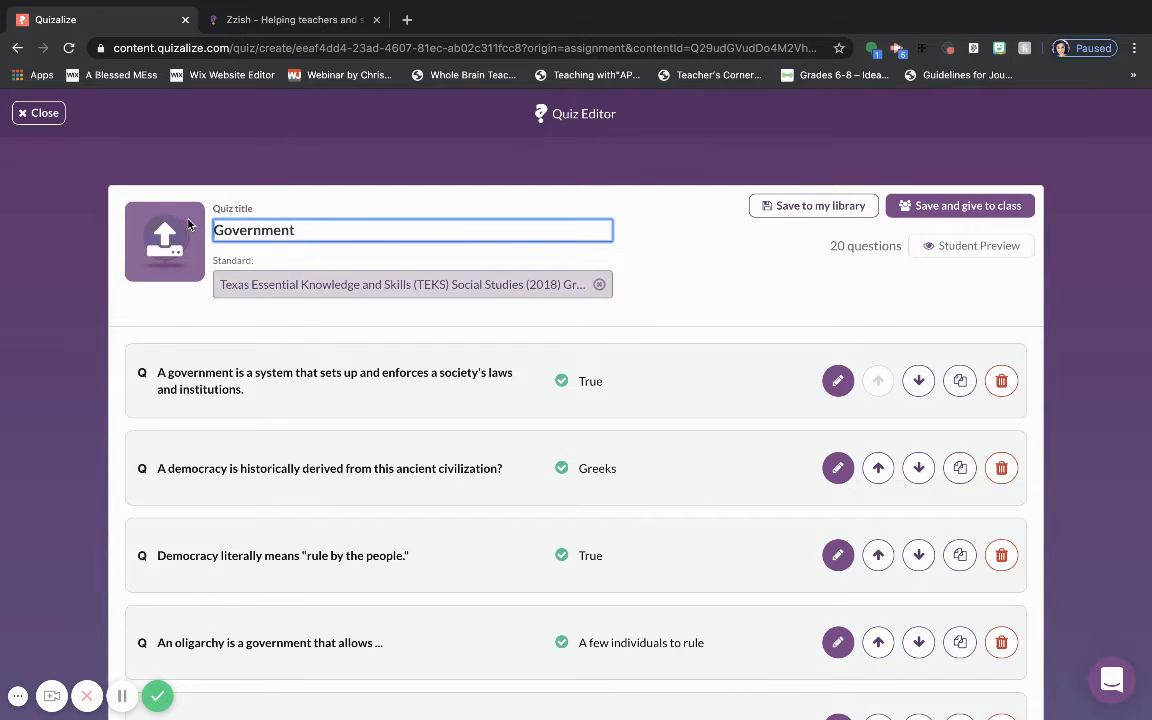
left_click(790, 205)
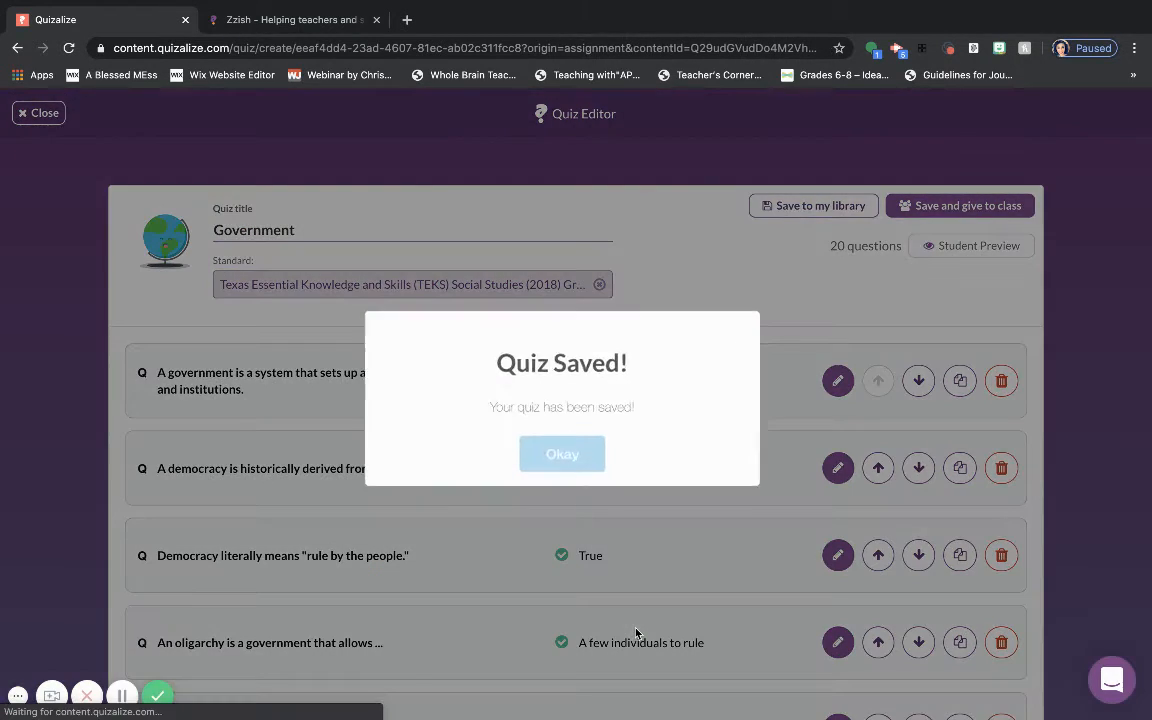
left_click(566, 453)
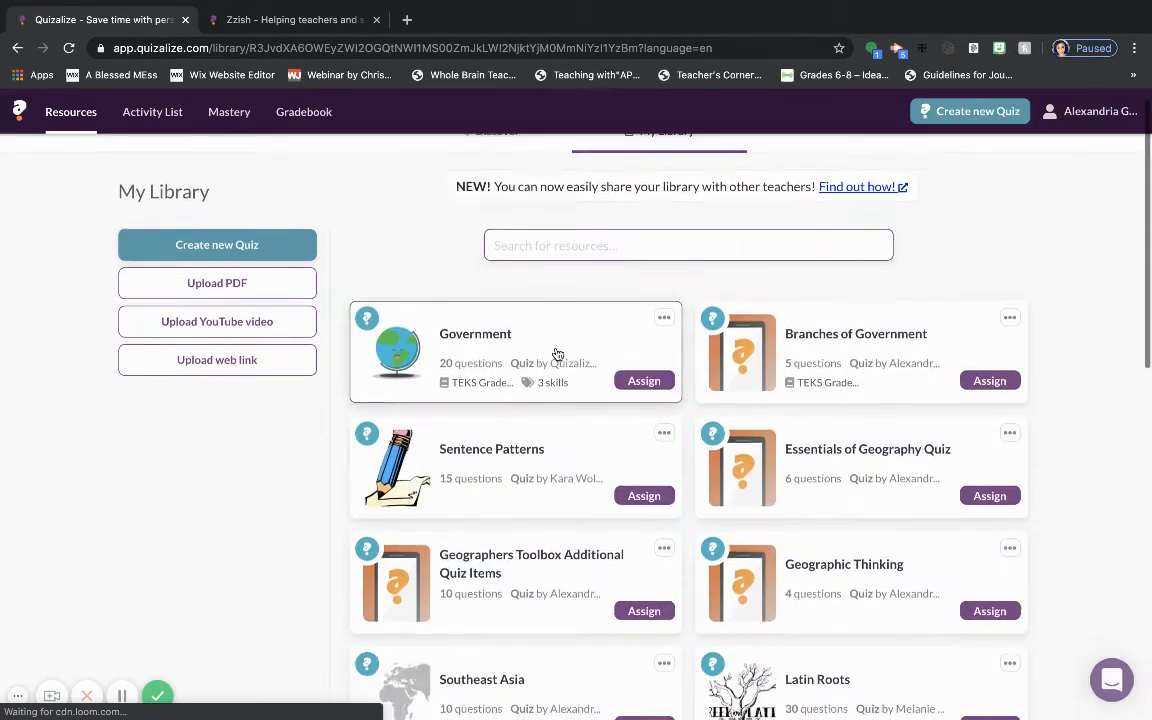
Look through the quizzes saved in My Library.
scroll(557, 353, "down", 5)
scroll(555, 353, "down", 4)
scroll(555, 355, "up", 9)
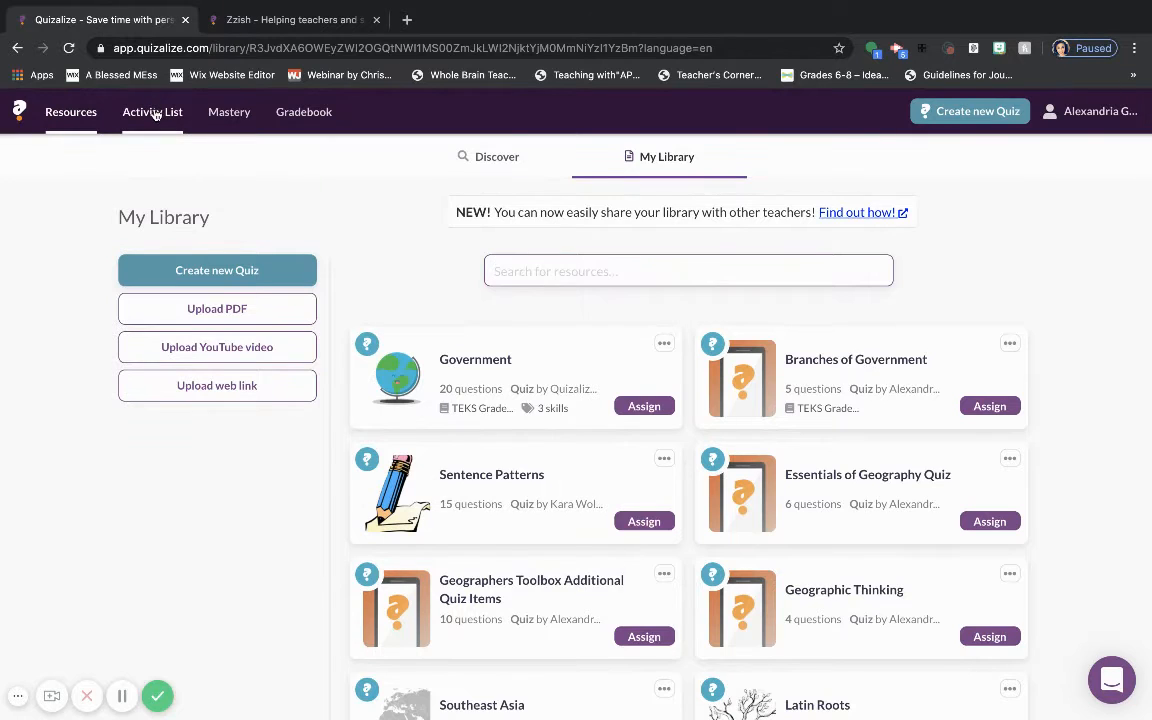
Open the Branches of Government homework from the activity list, collapse the student access banner and locate its Differentiation section.
left_click(155, 114)
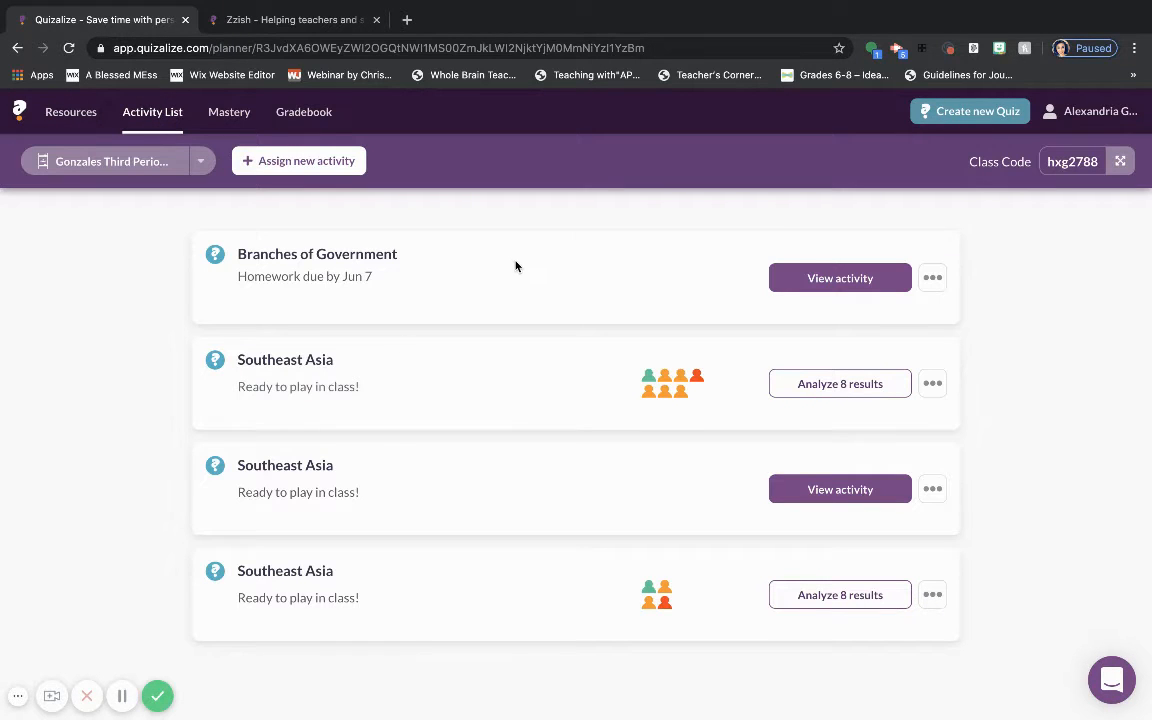
left_click(869, 290)
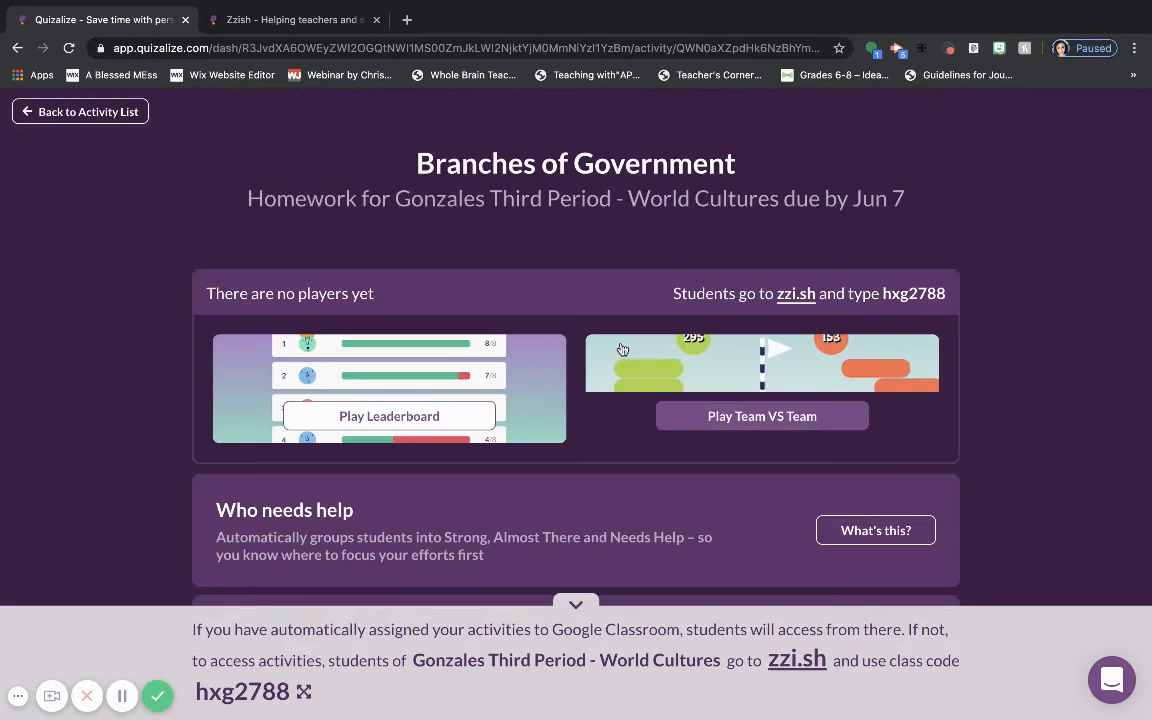
scroll(621, 349, "down", 2)
scroll(621, 349, "down", 5)
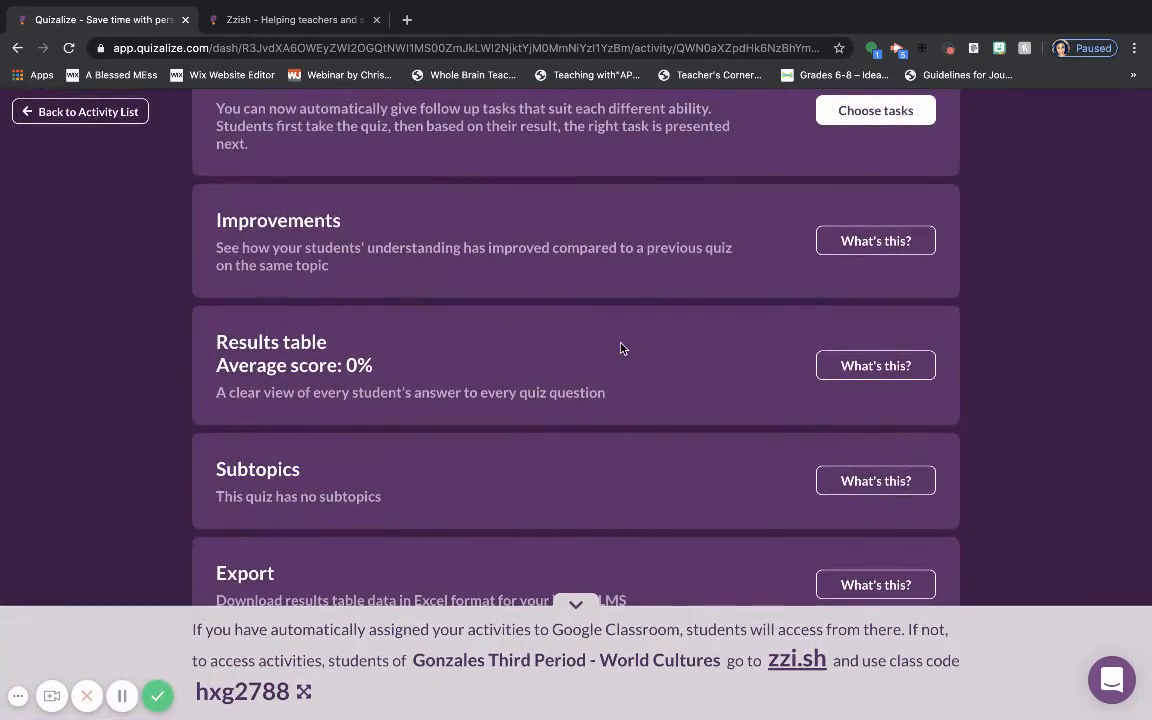
left_click(558, 606)
scroll(576, 427, "up", 7)
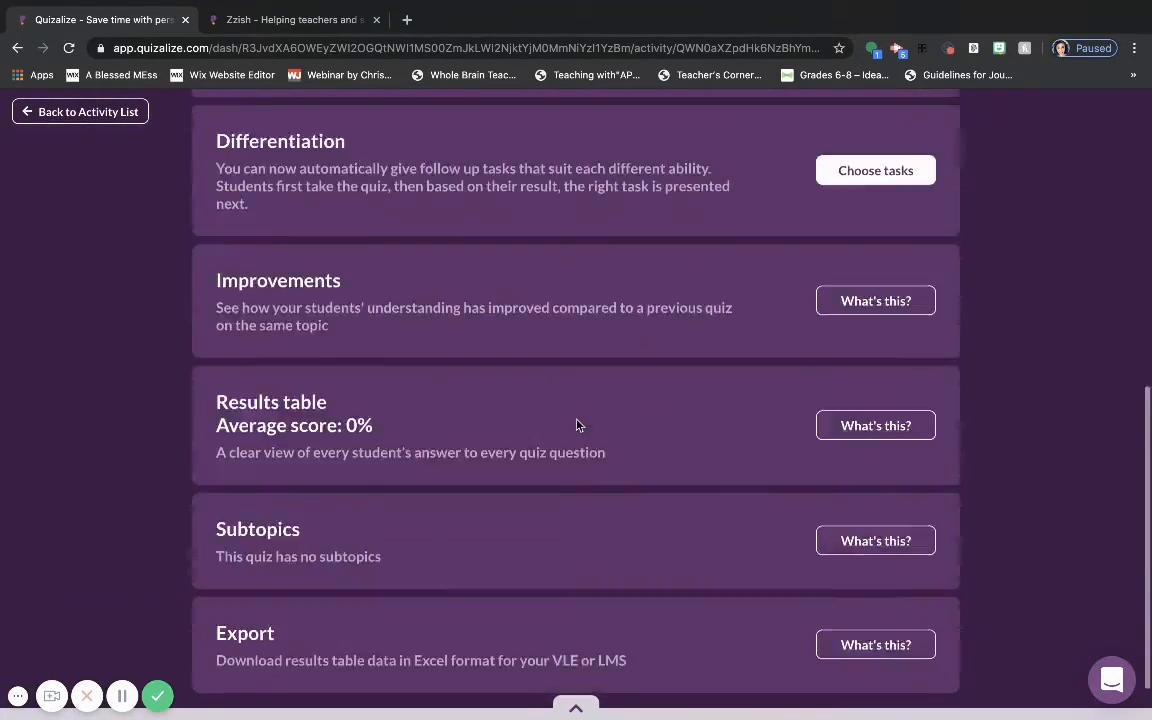
scroll(576, 425, "down", 5)
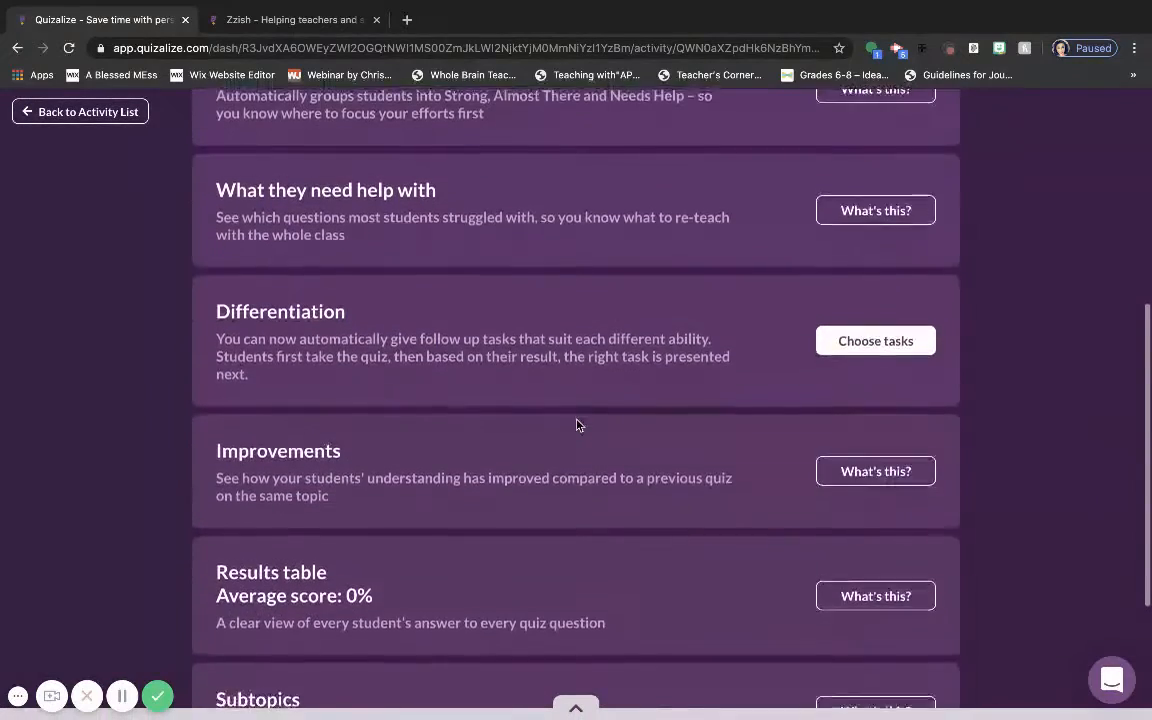
scroll(576, 425, "up", 1)
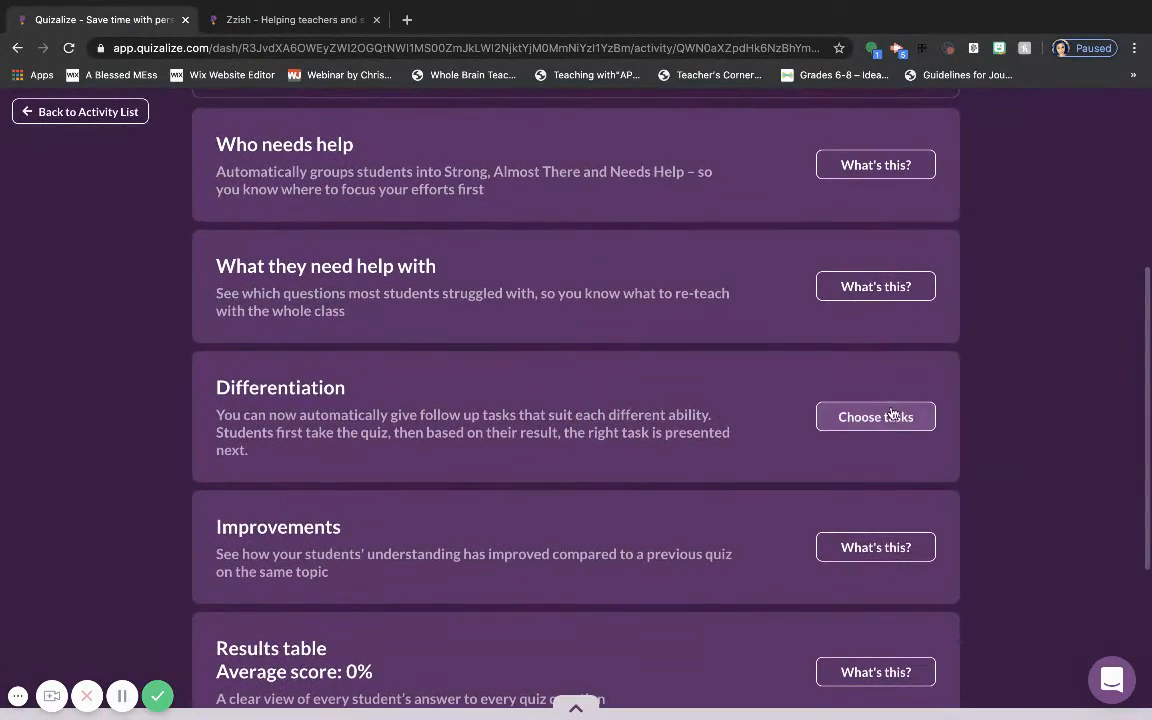
Assign the Government quiz from My Library as the follow-up activity for students who score 80% or more.
left_click(892, 414)
scroll(606, 381, "down", 3)
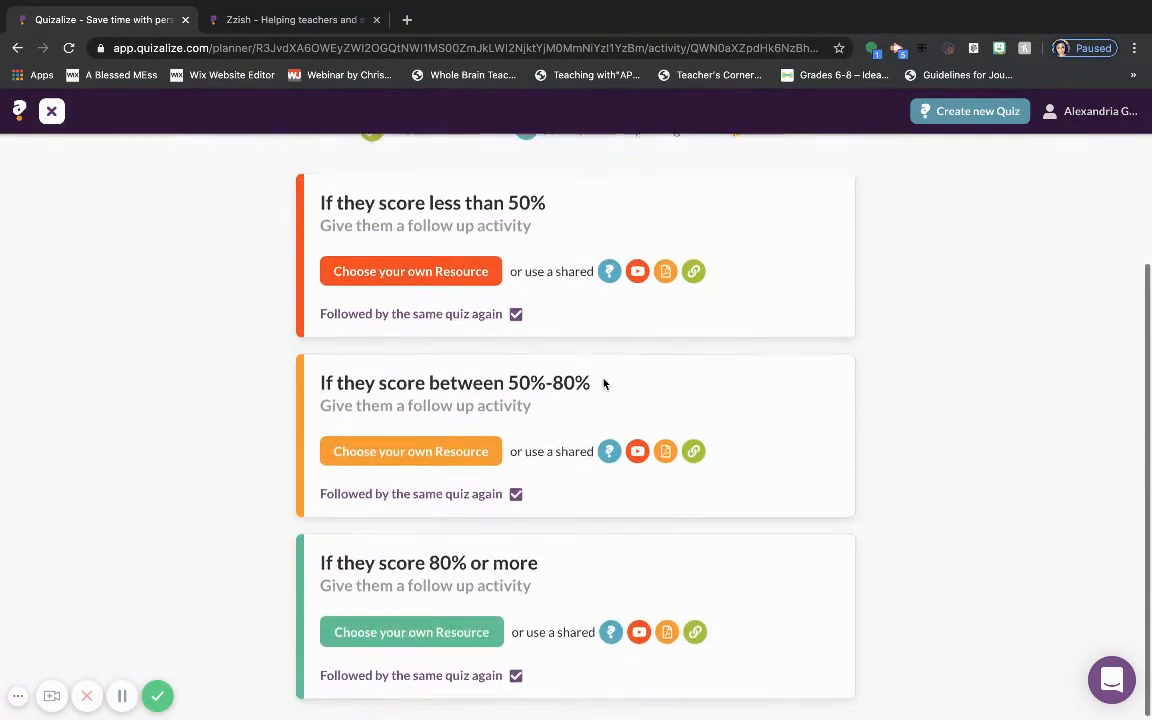
left_click(411, 626)
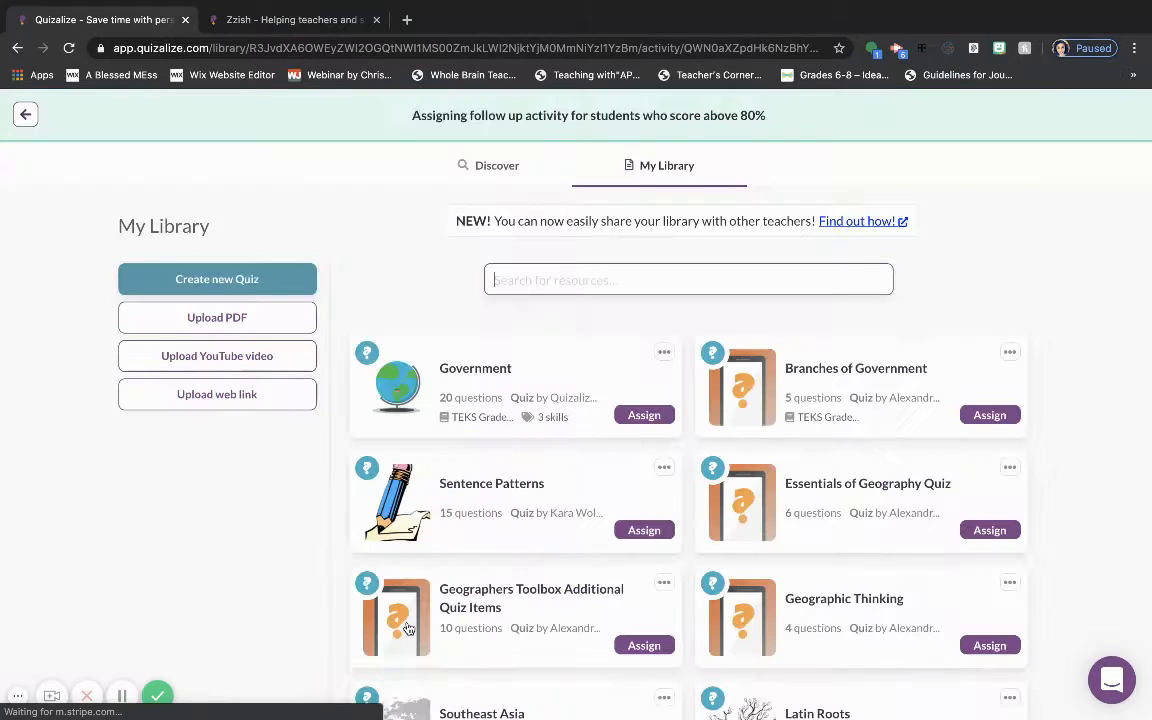
left_click(480, 405)
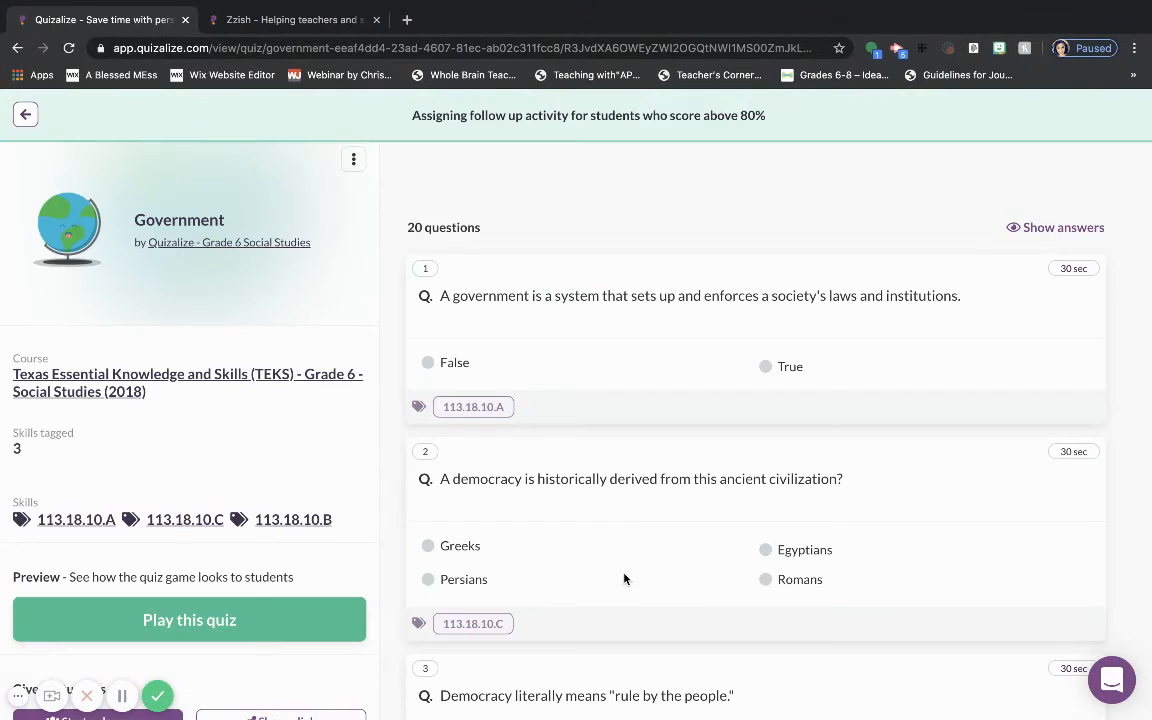
left_click(24, 110)
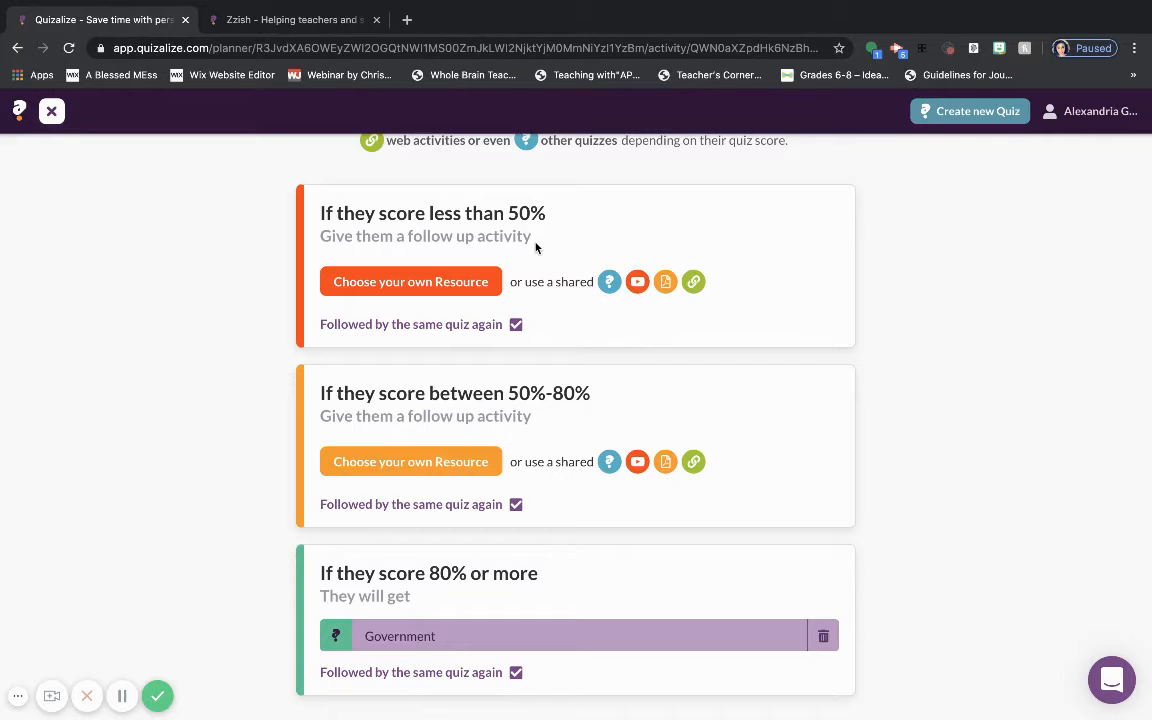
Search the shared resources for "branches of government" for the follow-up of students scoring less than 50%.
scroll(510, 380, "up", 3)
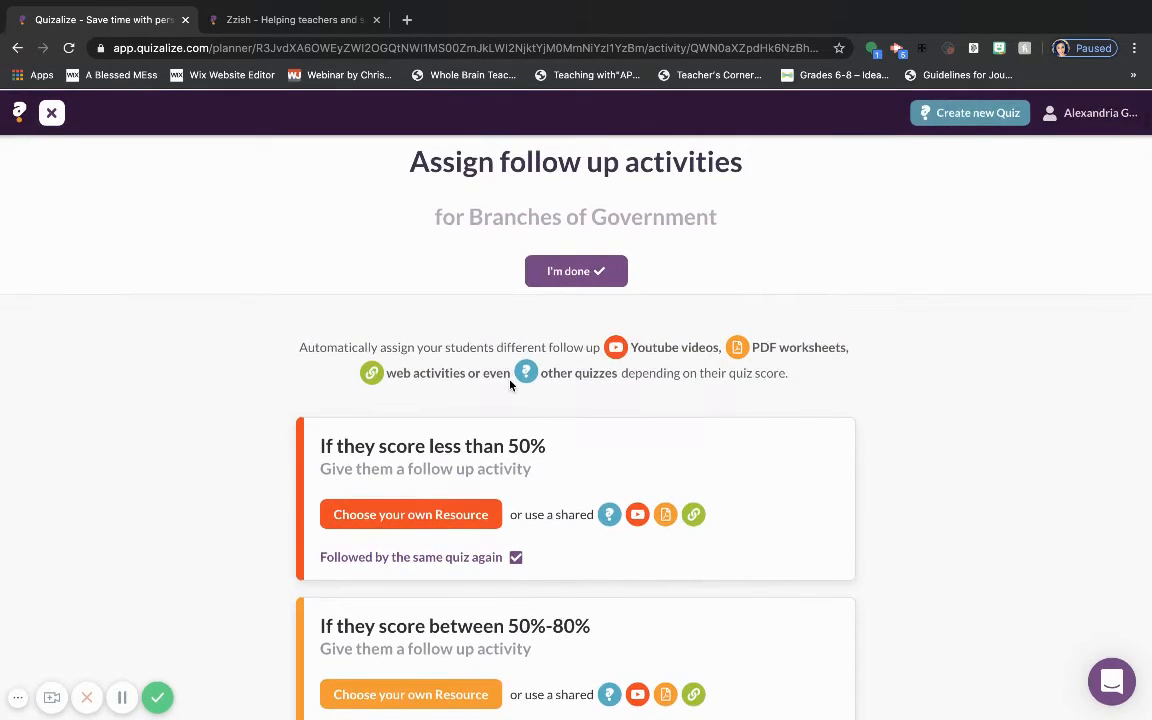
left_click(640, 514)
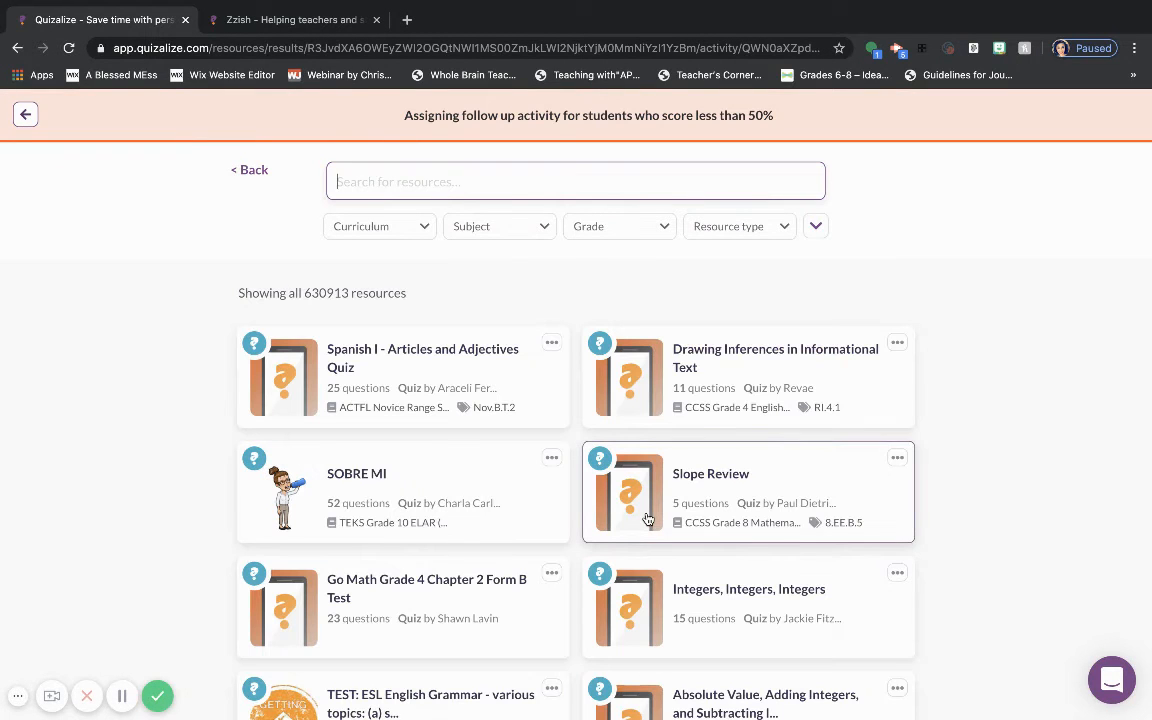
left_click(513, 172)
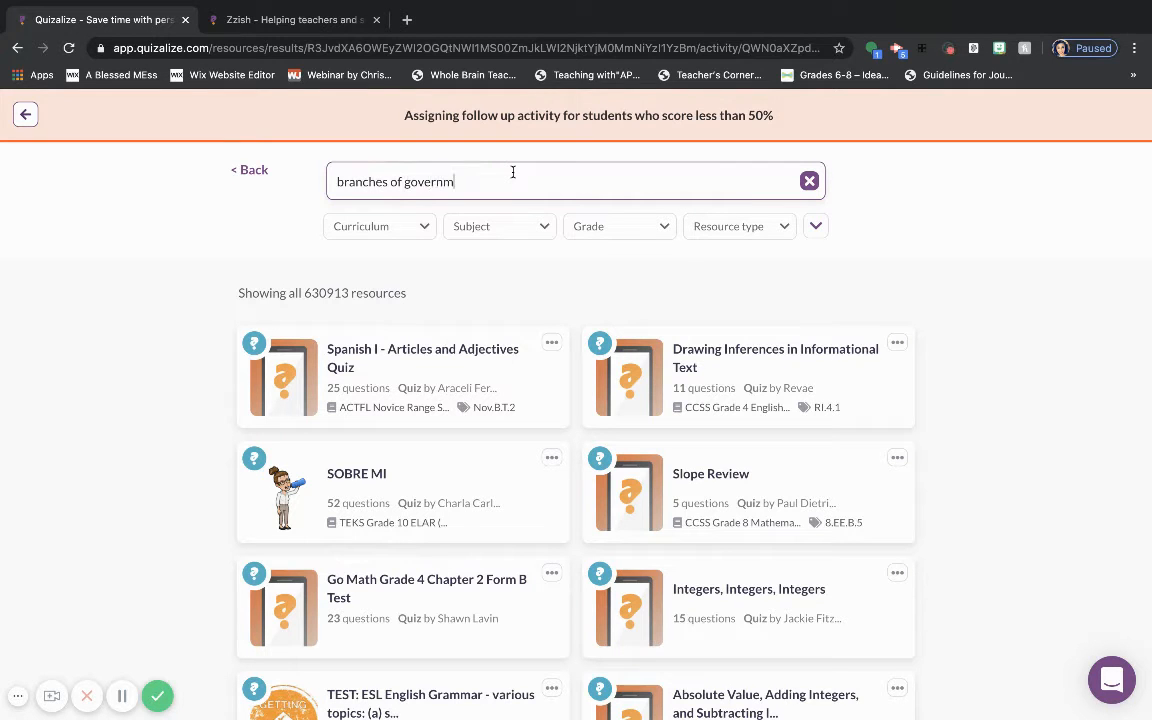
key("Return")
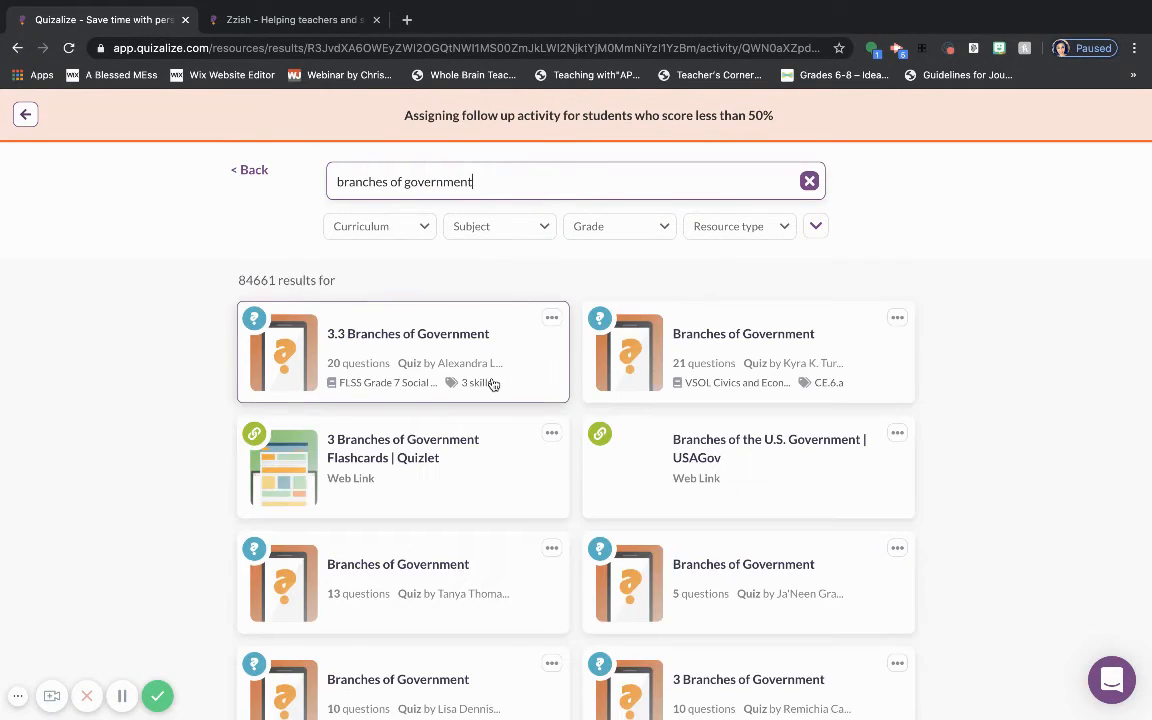
Choose the "3 Branches of Government Flashcards | Quizlet" web link as the follow-up for scores less than 50%.
scroll(493, 384, "down", 1)
scroll(493, 384, "down", 2)
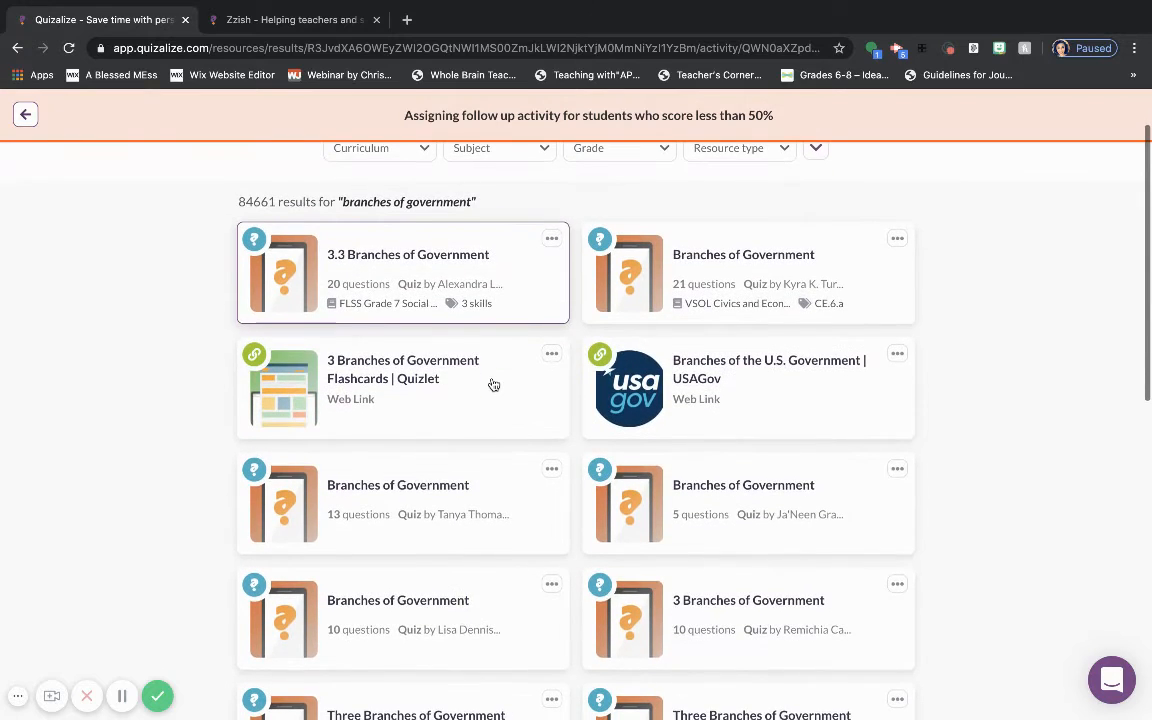
scroll(491, 386, "down", 1)
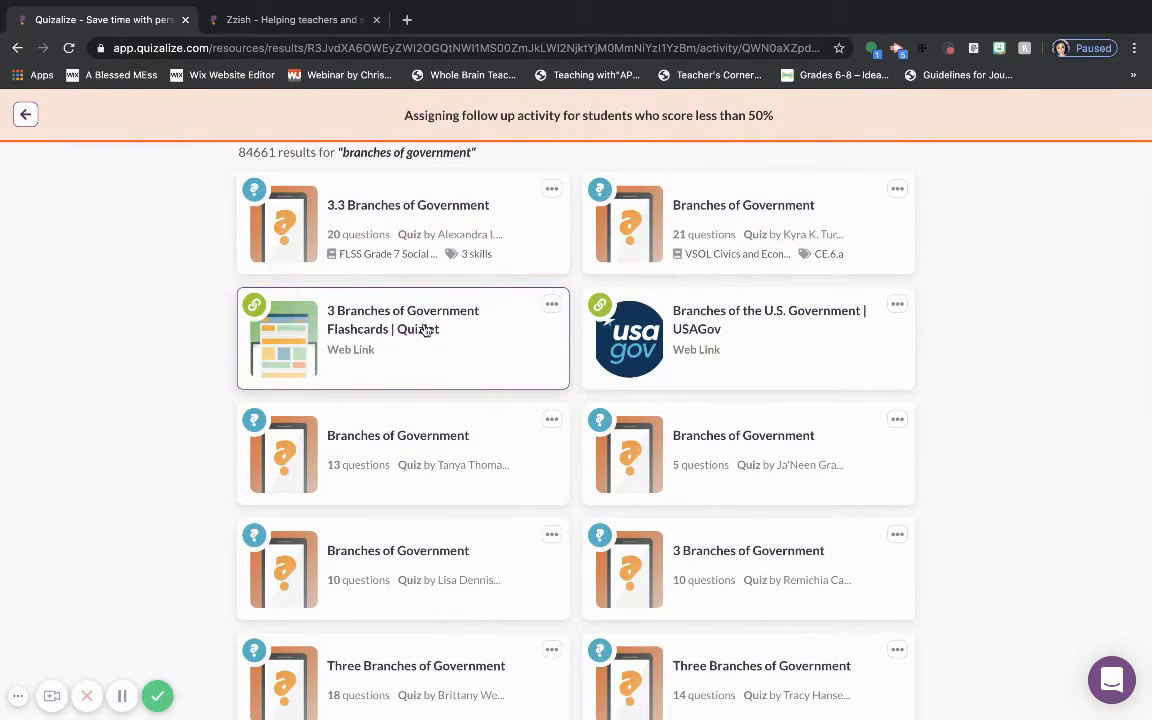
left_click(424, 325)
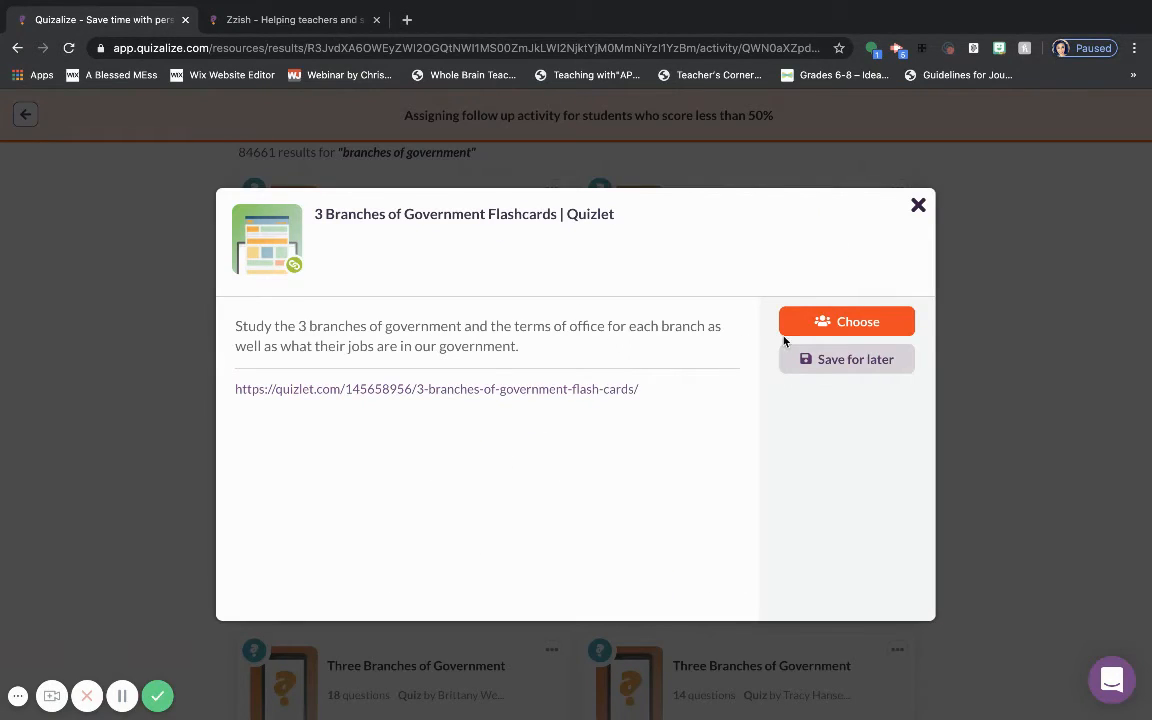
left_click(845, 321)
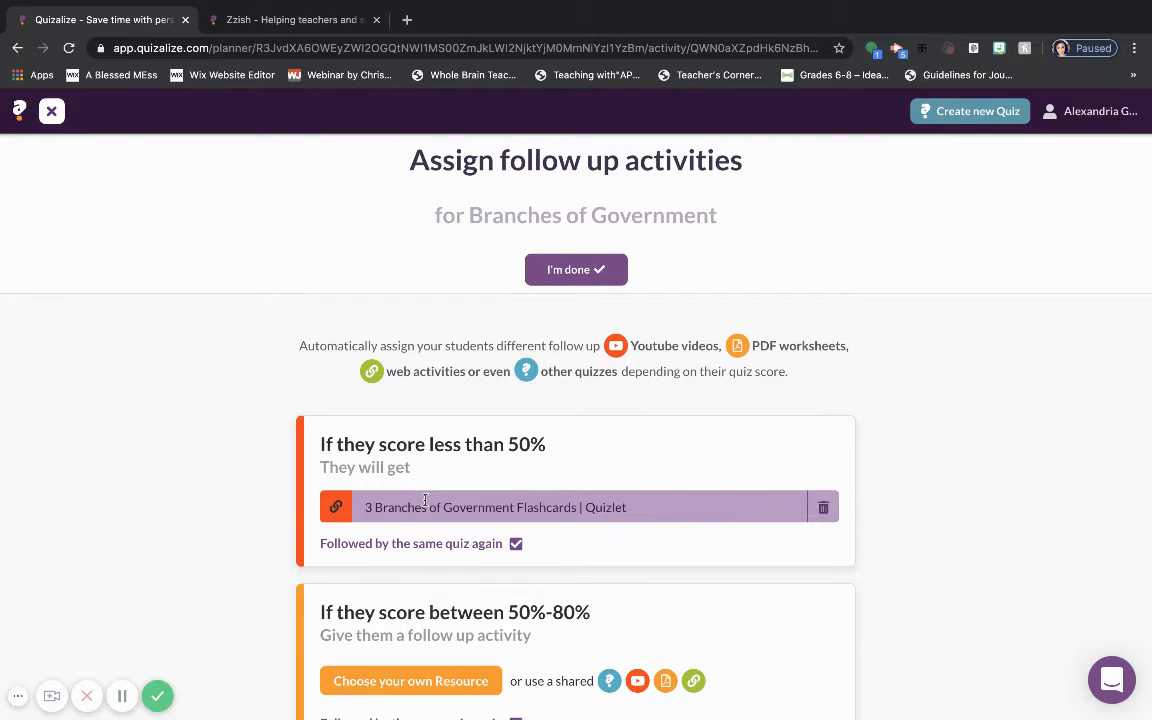
Assign the "3 Branches of Government Flashcards | Quizlet" web link as the follow-up for scores between 50% and 80%.
scroll(425, 500, "down", 3)
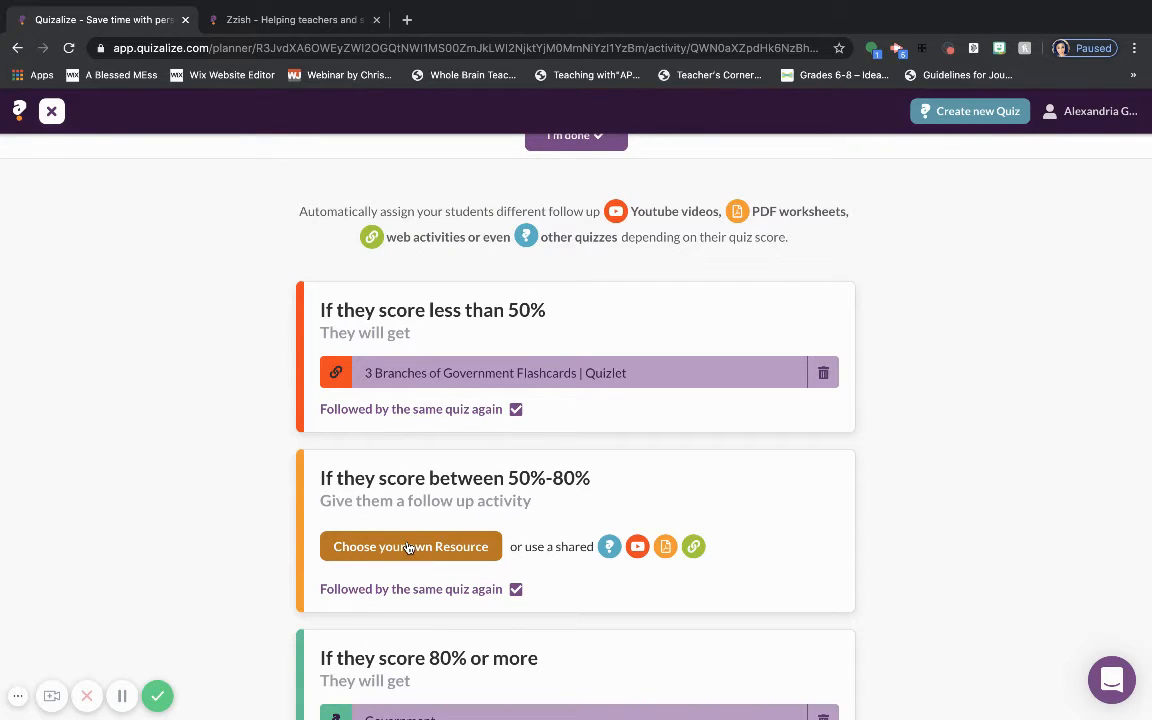
left_click(637, 546)
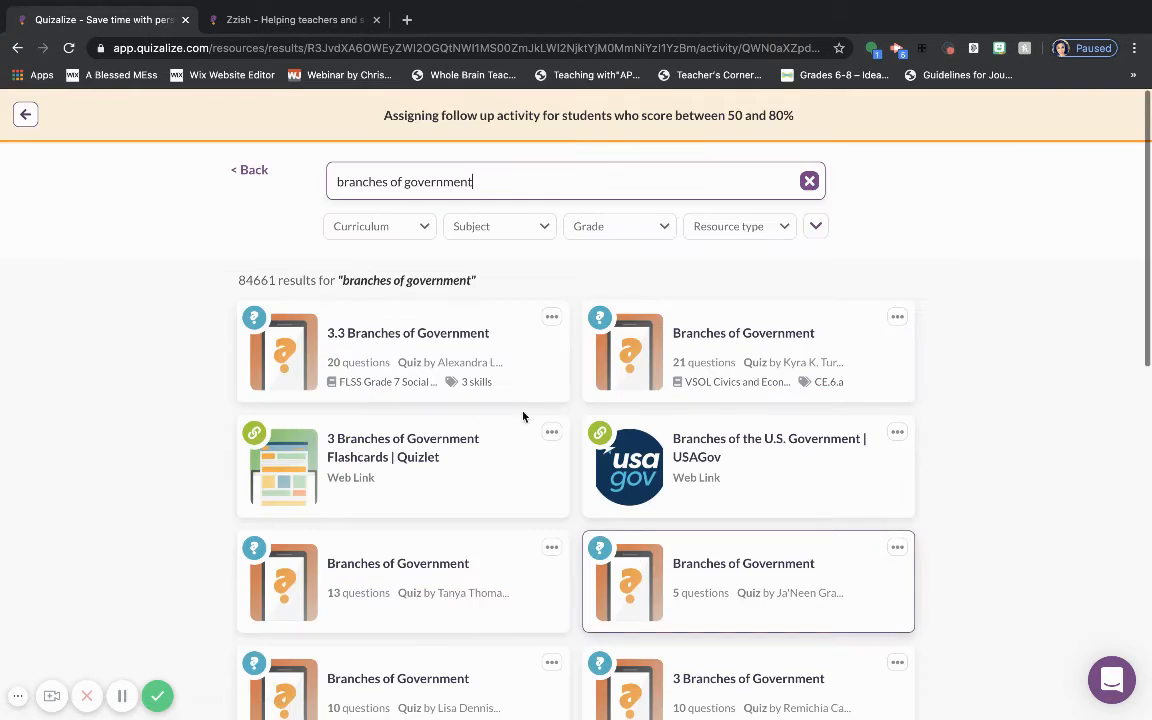
left_click(395, 459)
left_click(900, 329)
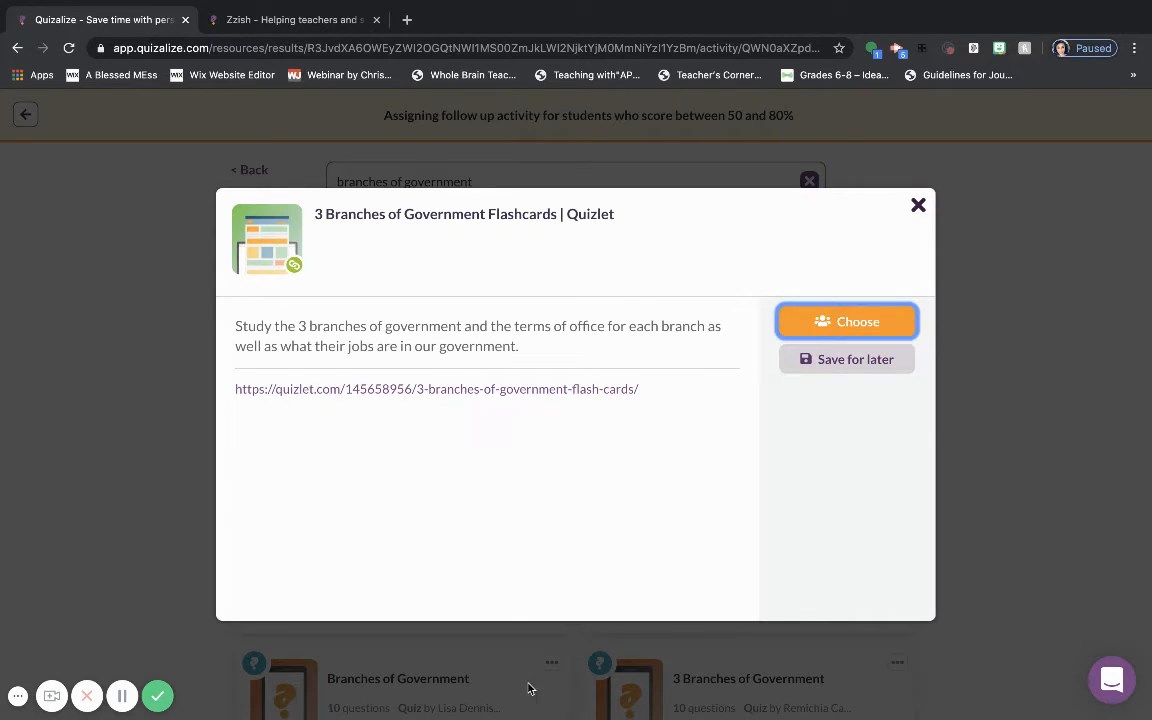
Check the follow-up activity chosen for each score range and finish assigning them to Branches of Government.
scroll(861, 440, "down", 3)
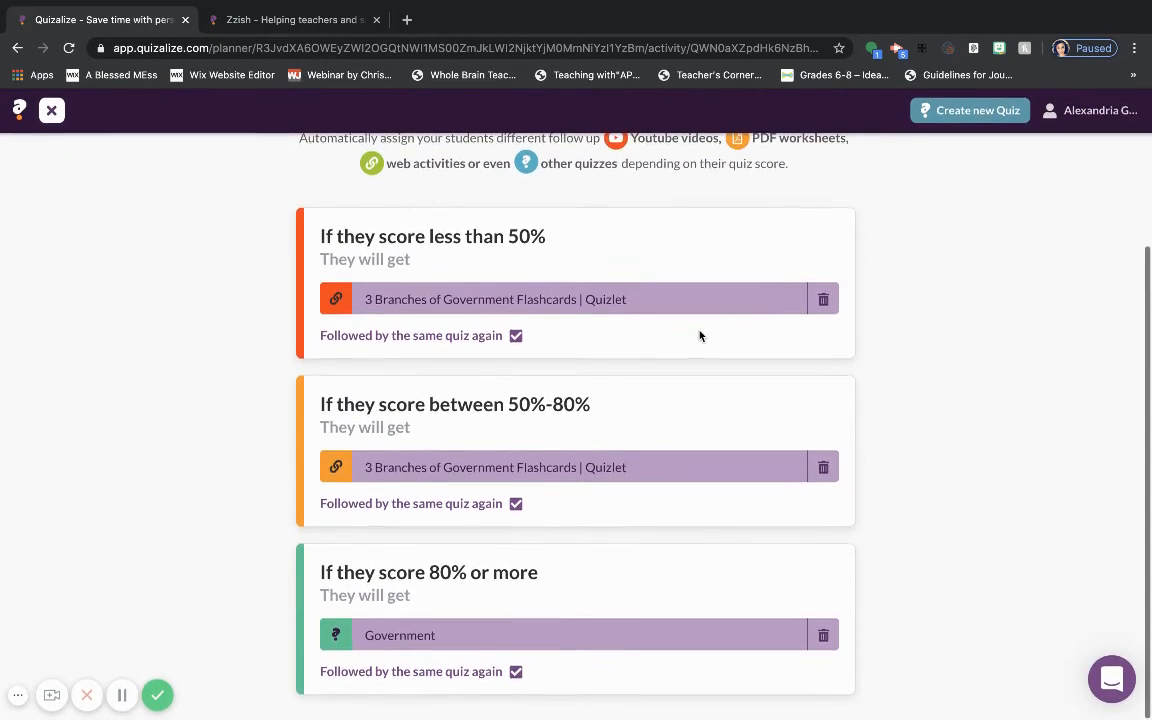
scroll(700, 336, "up", 3)
left_click(548, 282)
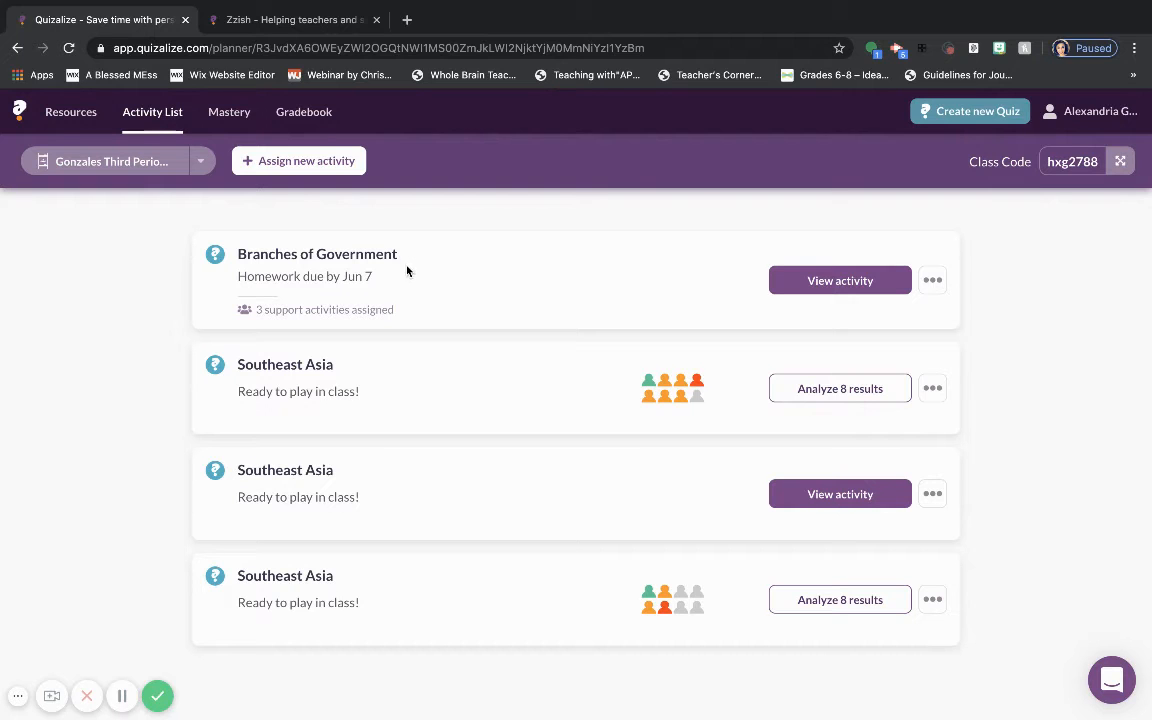
Reopen the Branches of Government activity and check the follow-up tasks listed under Differentiation.
left_click(872, 285)
scroll(465, 543, "down", 2)
scroll(465, 543, "down", 6)
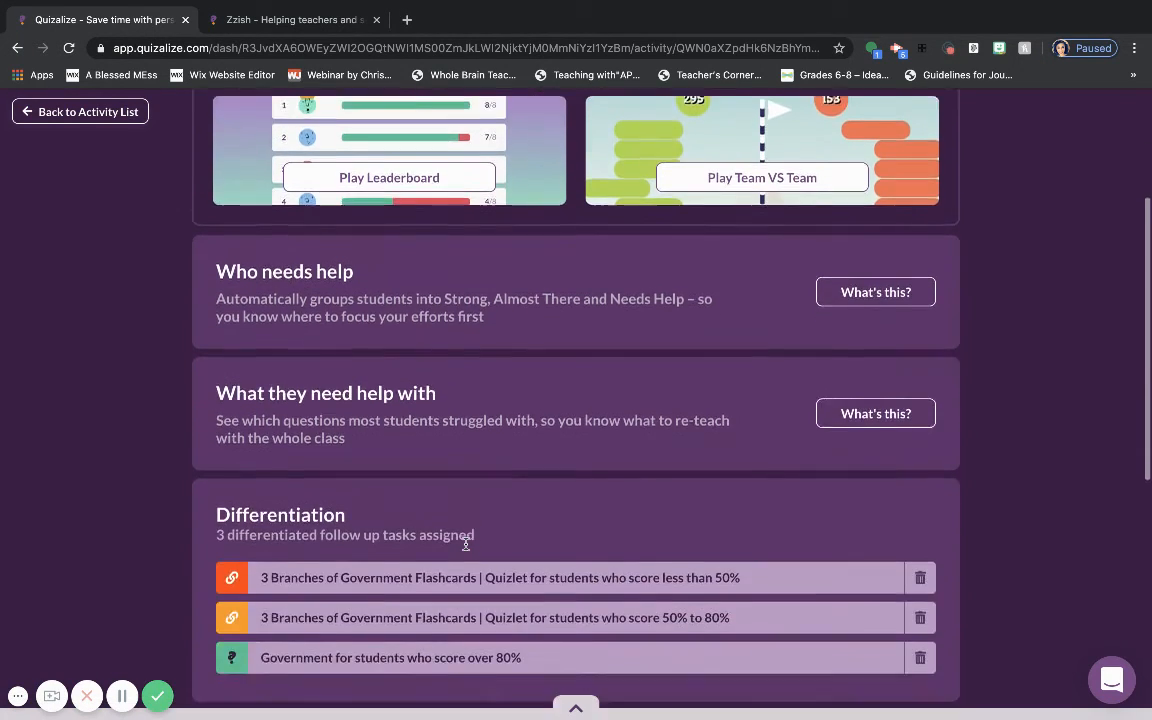
scroll(465, 548, "up", 1)
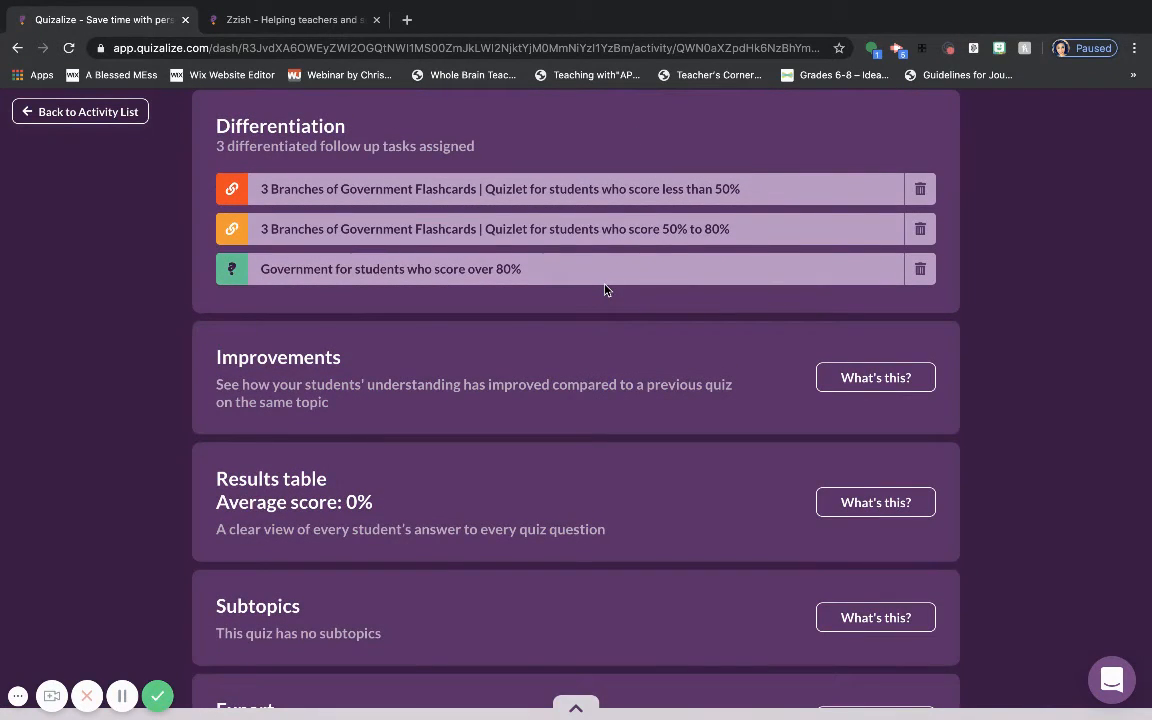
scroll(604, 290, "up", 2)
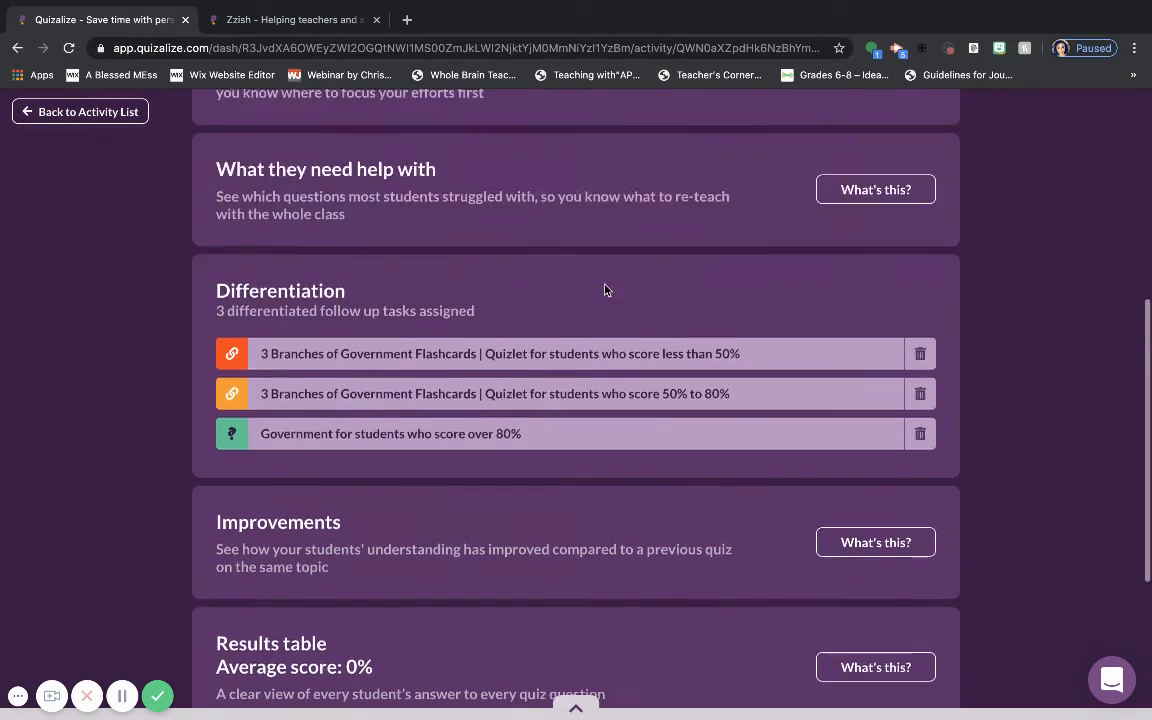
scroll(604, 290, "up", 5)
scroll(732, 351, "down", 1)
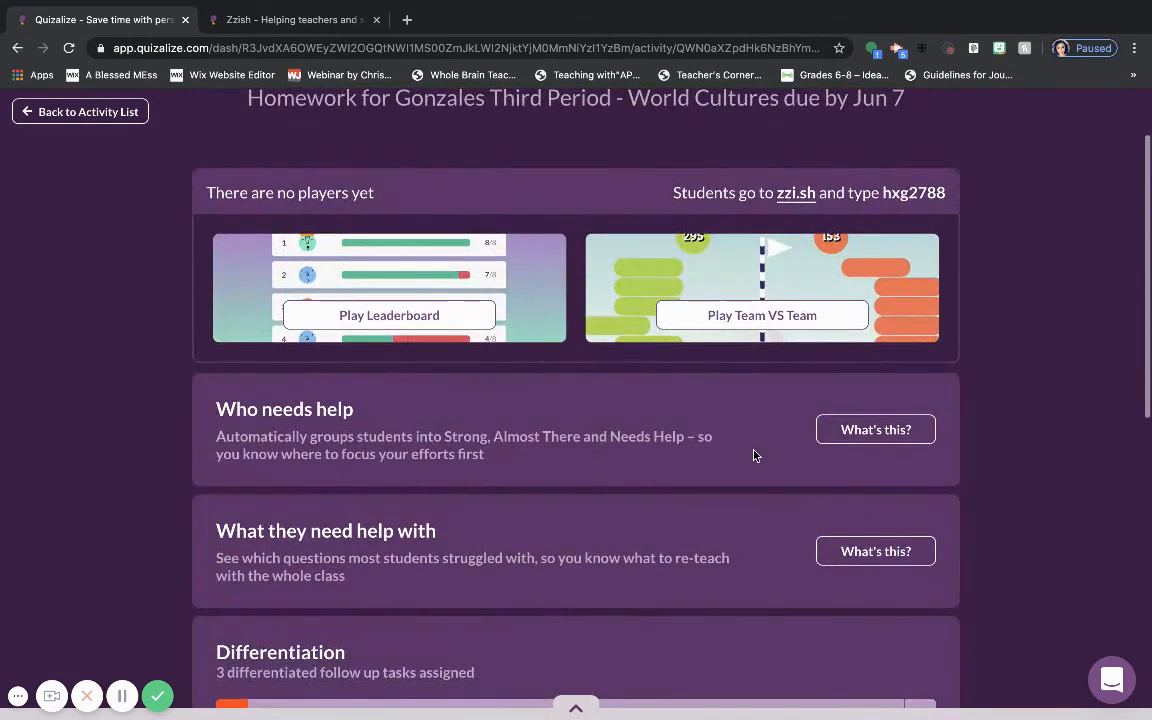
Read through the activity's report sections, from Who needs help and What they need help with down to Results table, Subtopics and Export.
scroll(755, 455, "down", 1)
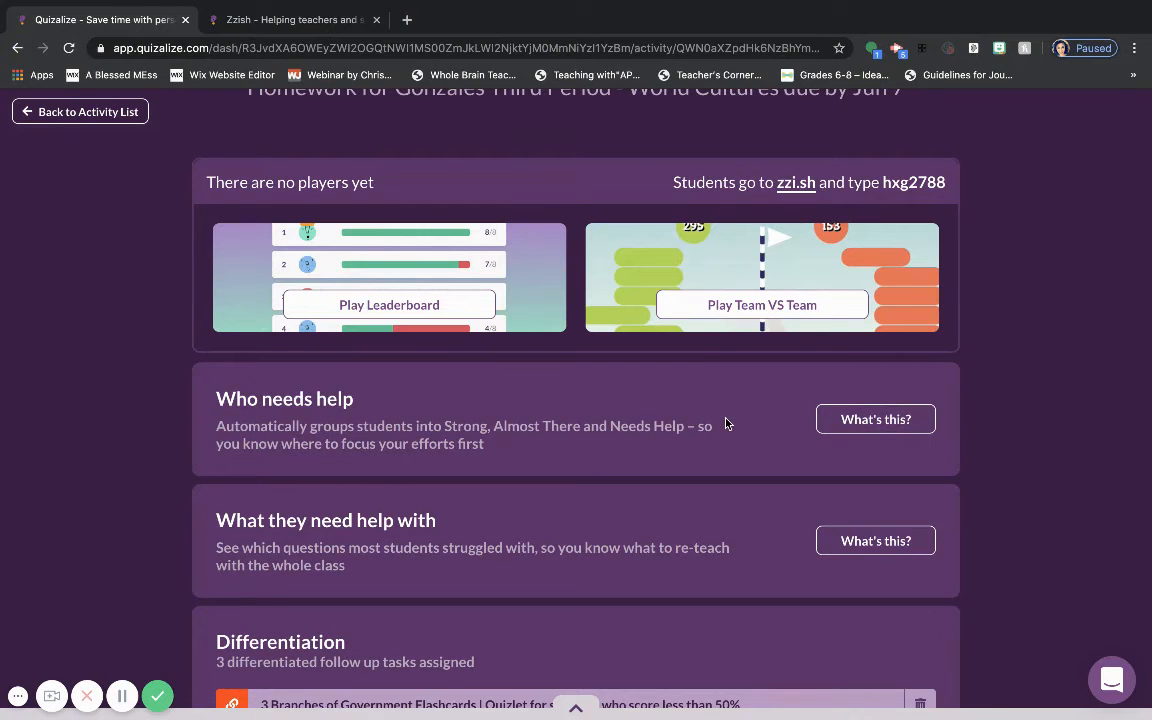
scroll(727, 423, "down", 2)
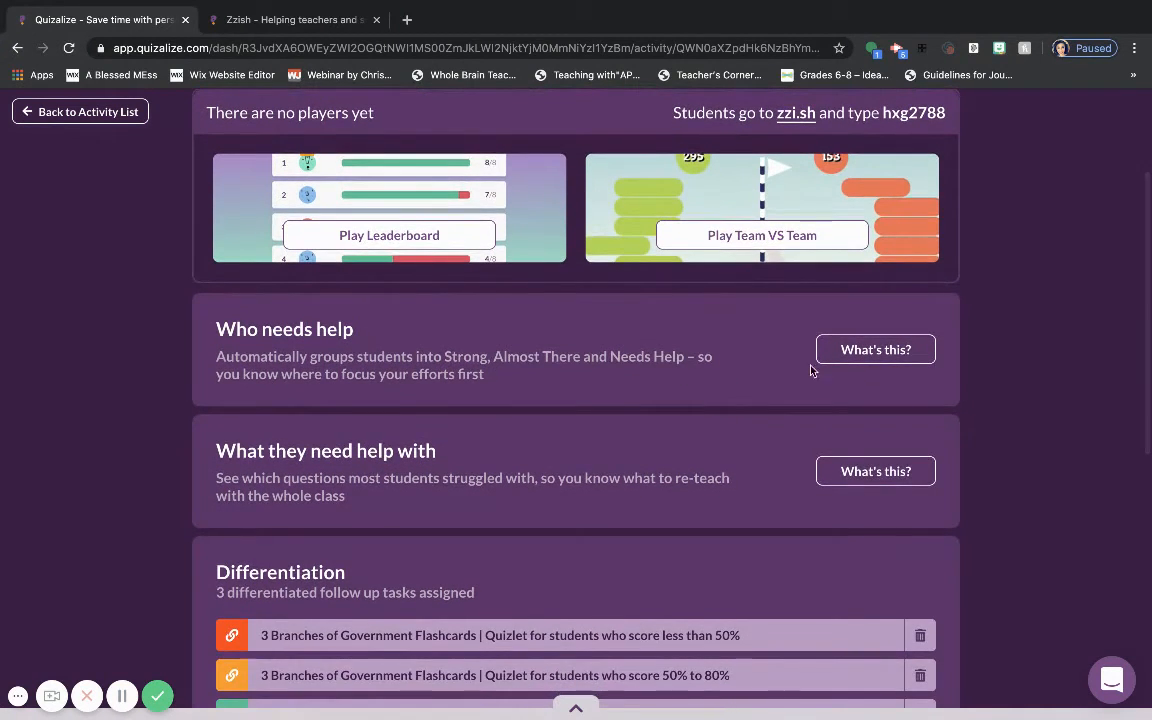
scroll(617, 477, "down", 1)
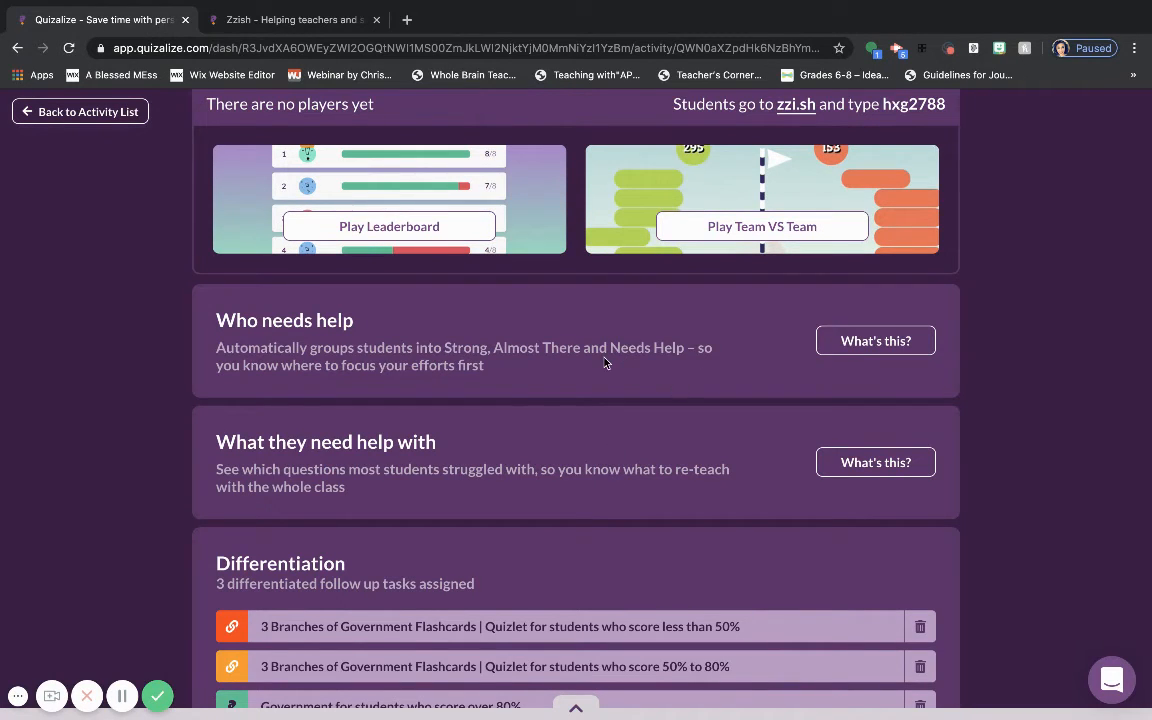
scroll(599, 364, "down", 1)
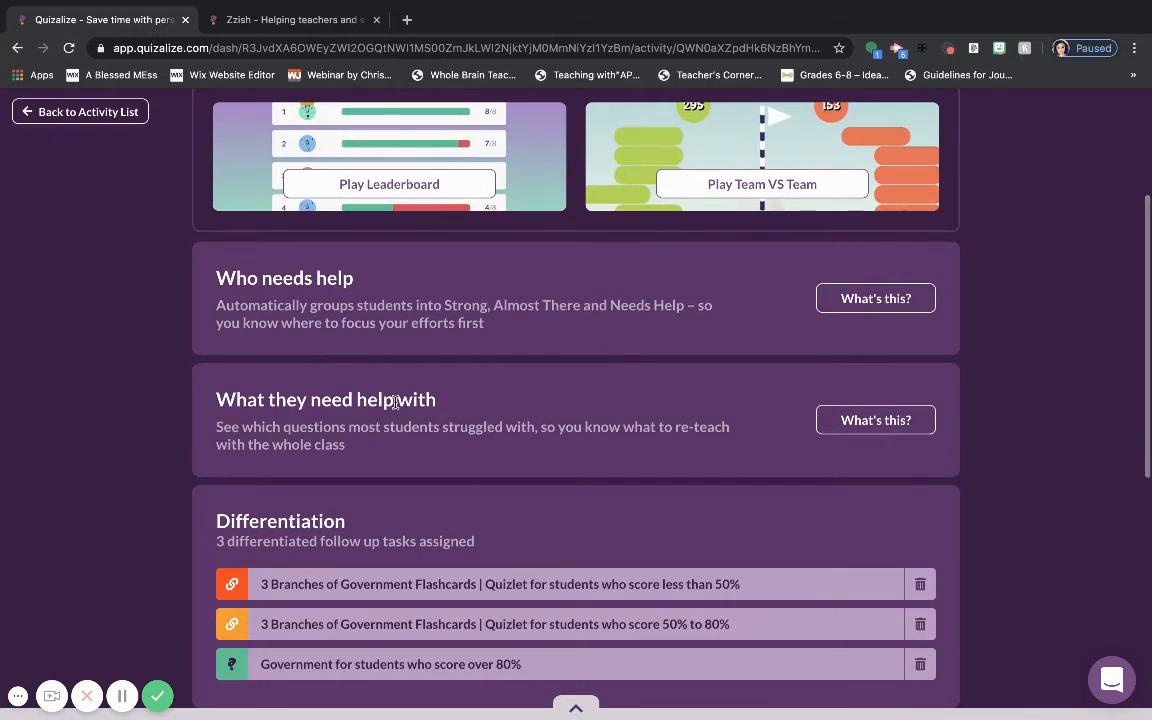
scroll(395, 402, "down", 1)
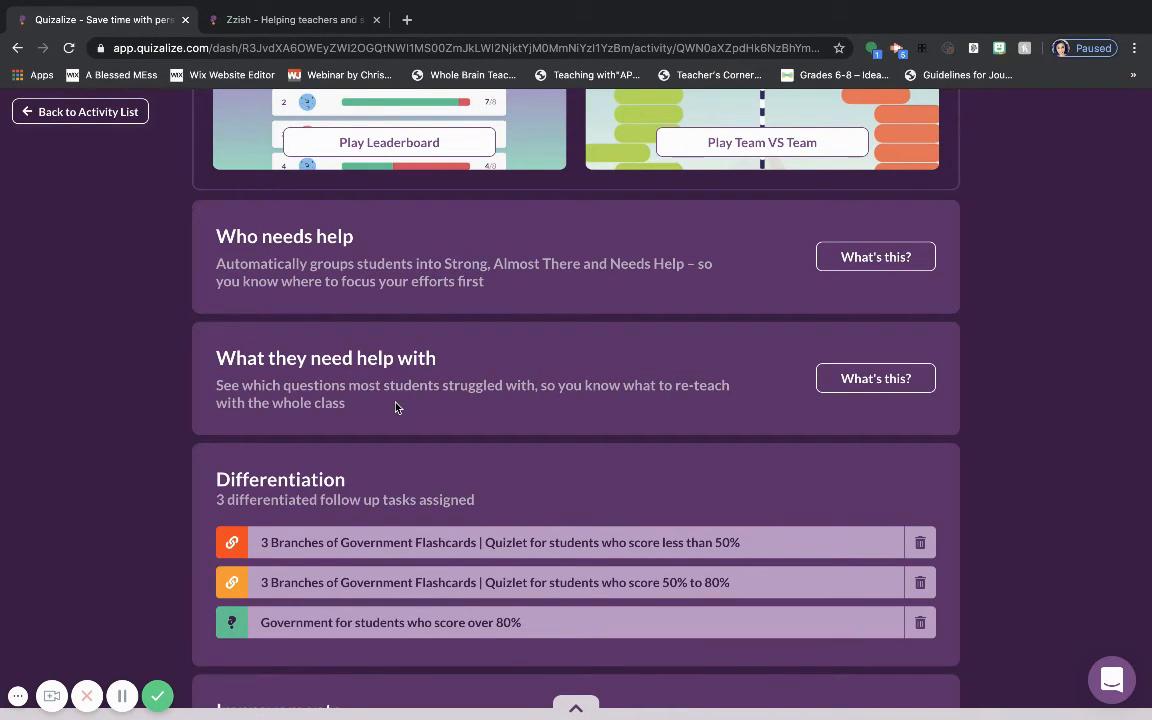
scroll(527, 384, "down", 1)
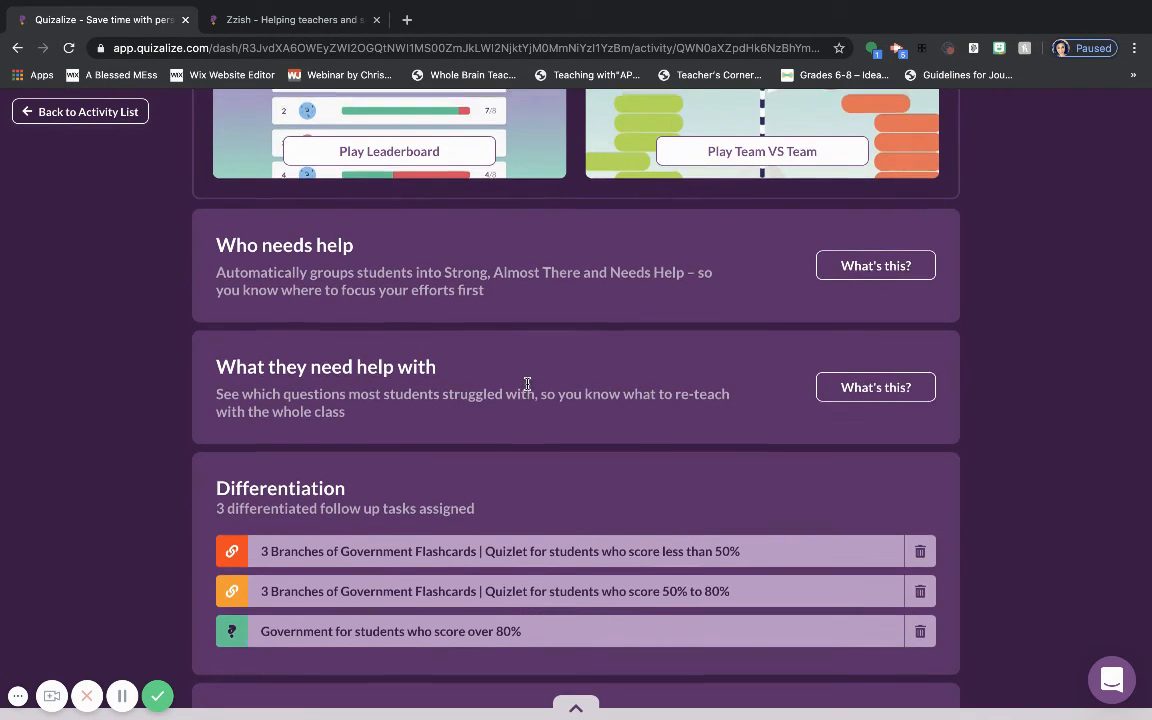
scroll(544, 333, "down", 3)
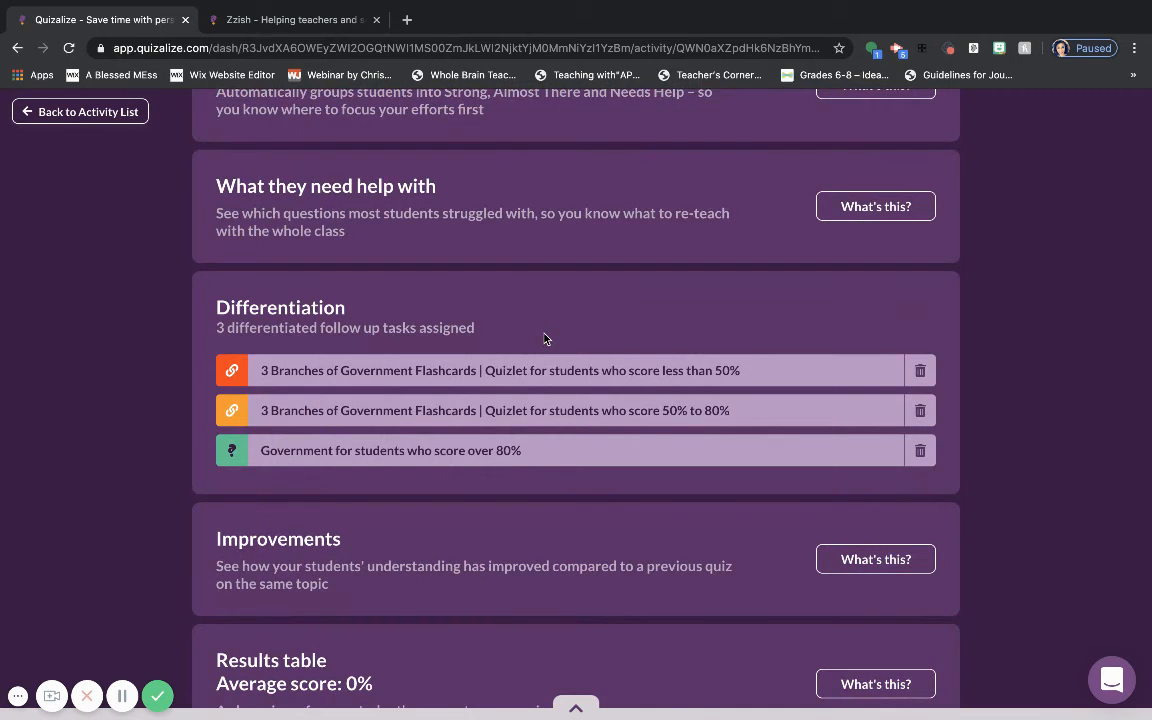
scroll(544, 338, "down", 7)
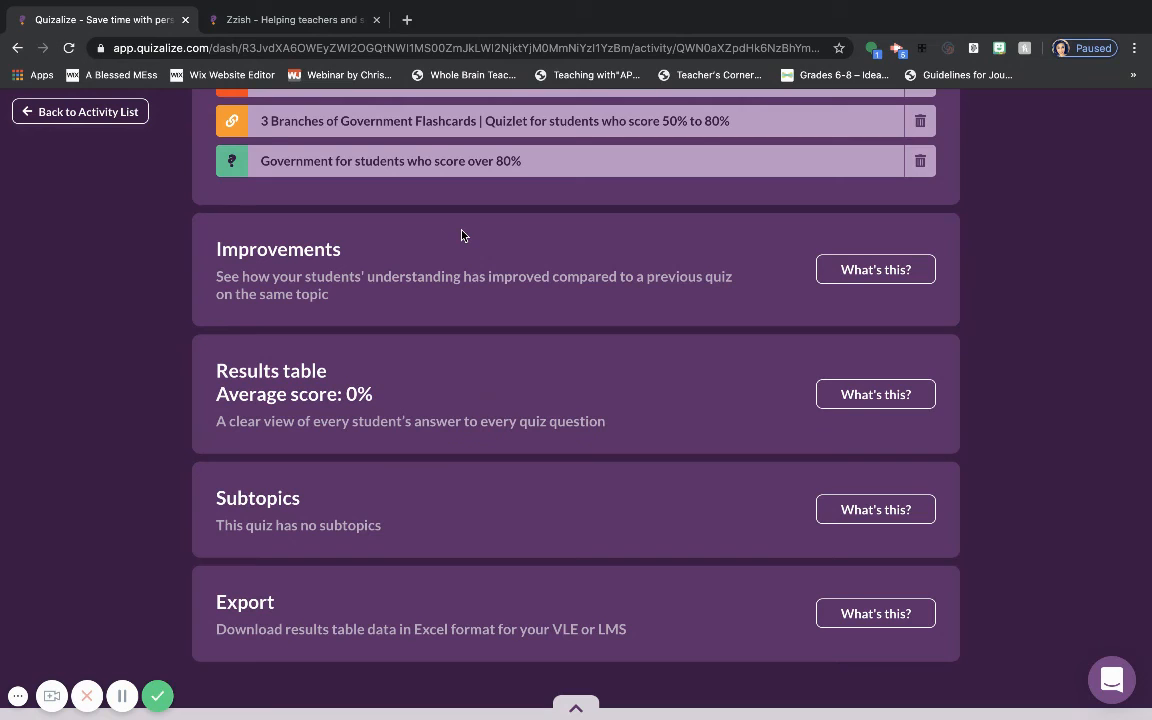
Review the Results table, Subtopics and Export sections, and check the student join instructions and the Leaderboard and Team VS Team play options.
scroll(461, 235, "down", 1)
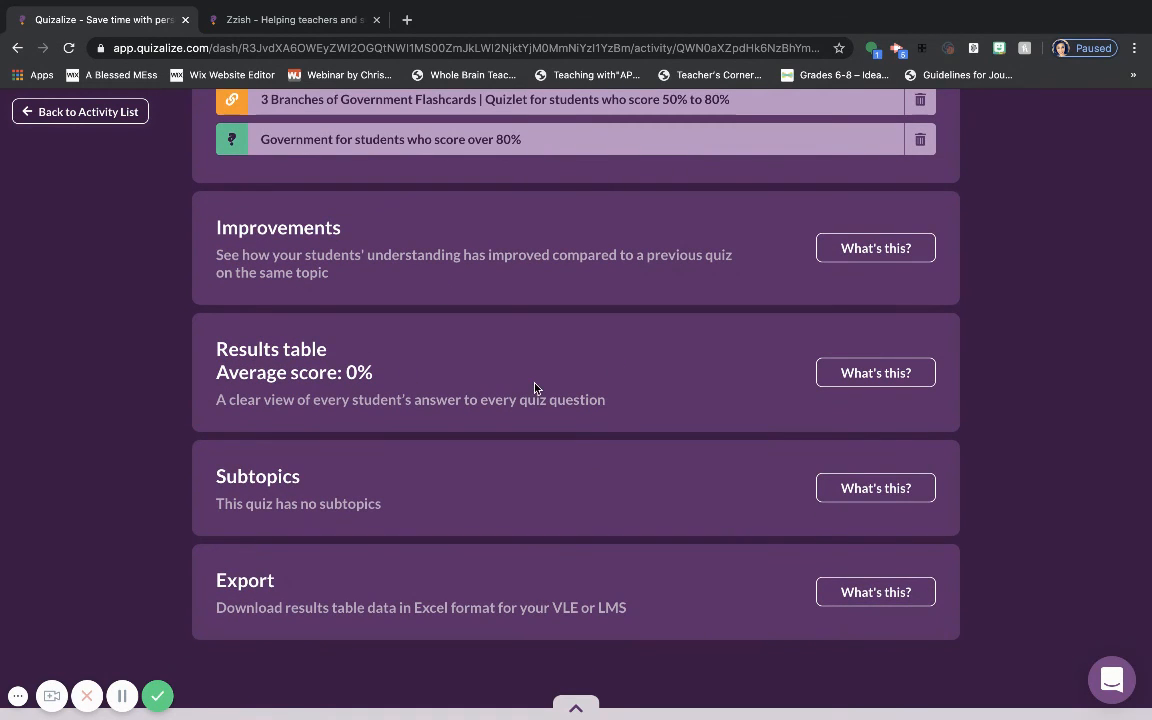
scroll(530, 375, "down", 1)
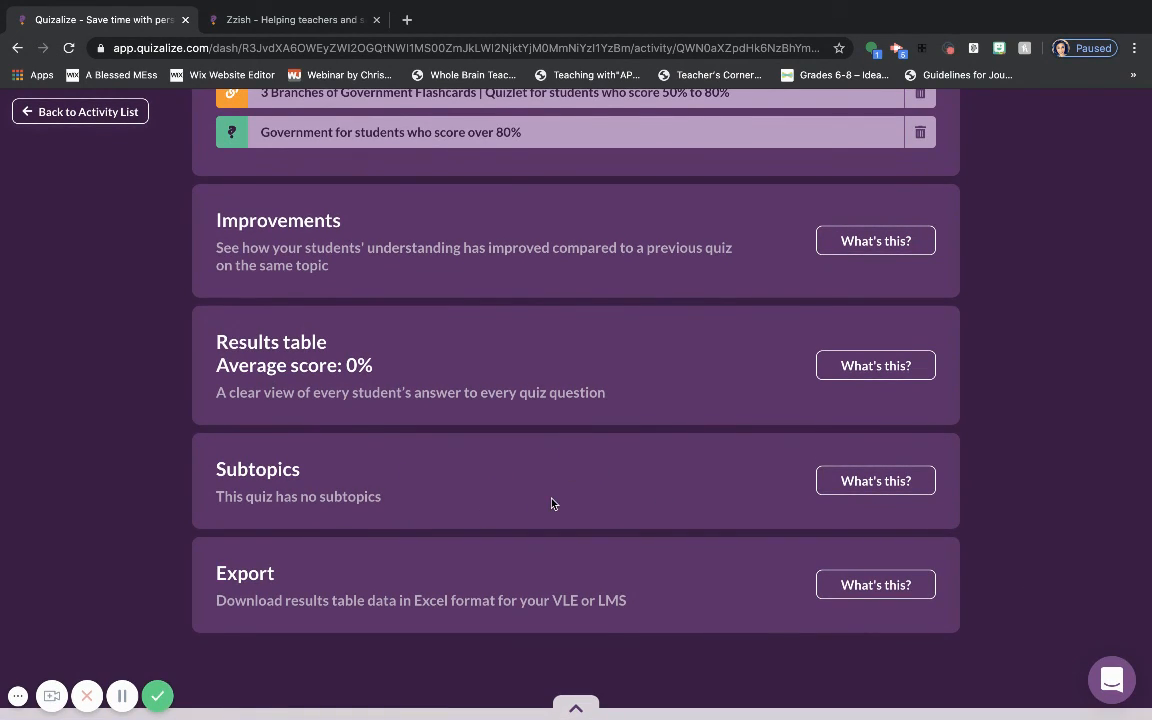
scroll(551, 503, "up", 6)
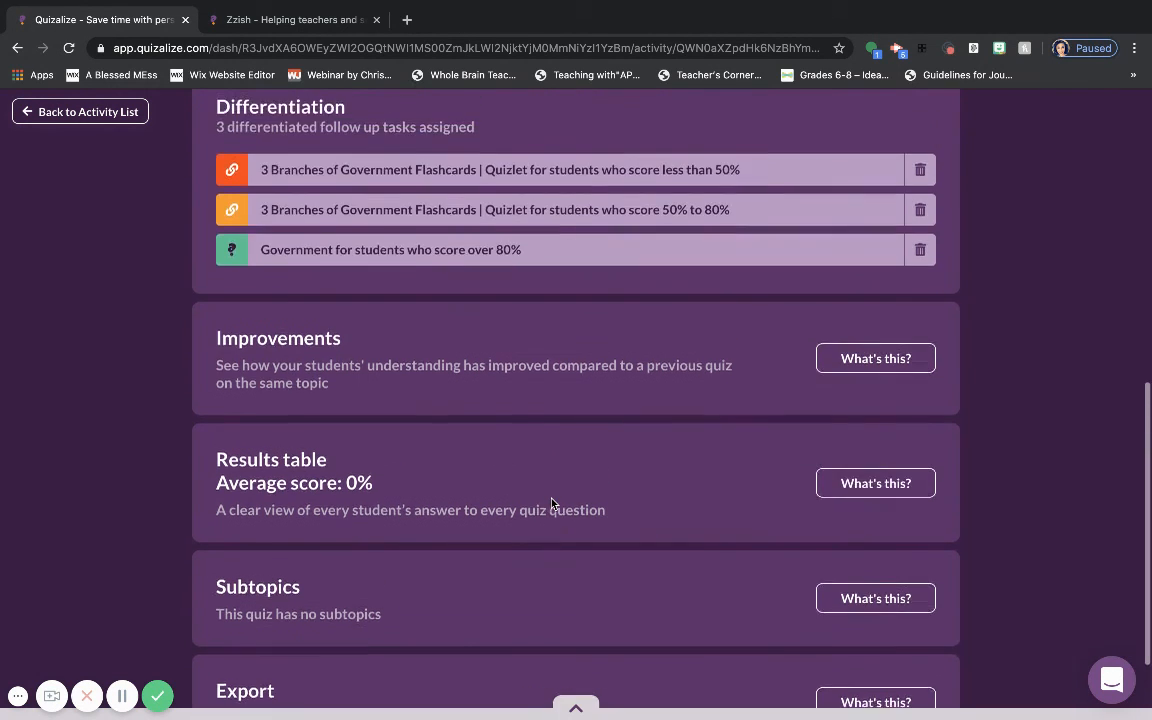
scroll(551, 503, "up", 1)
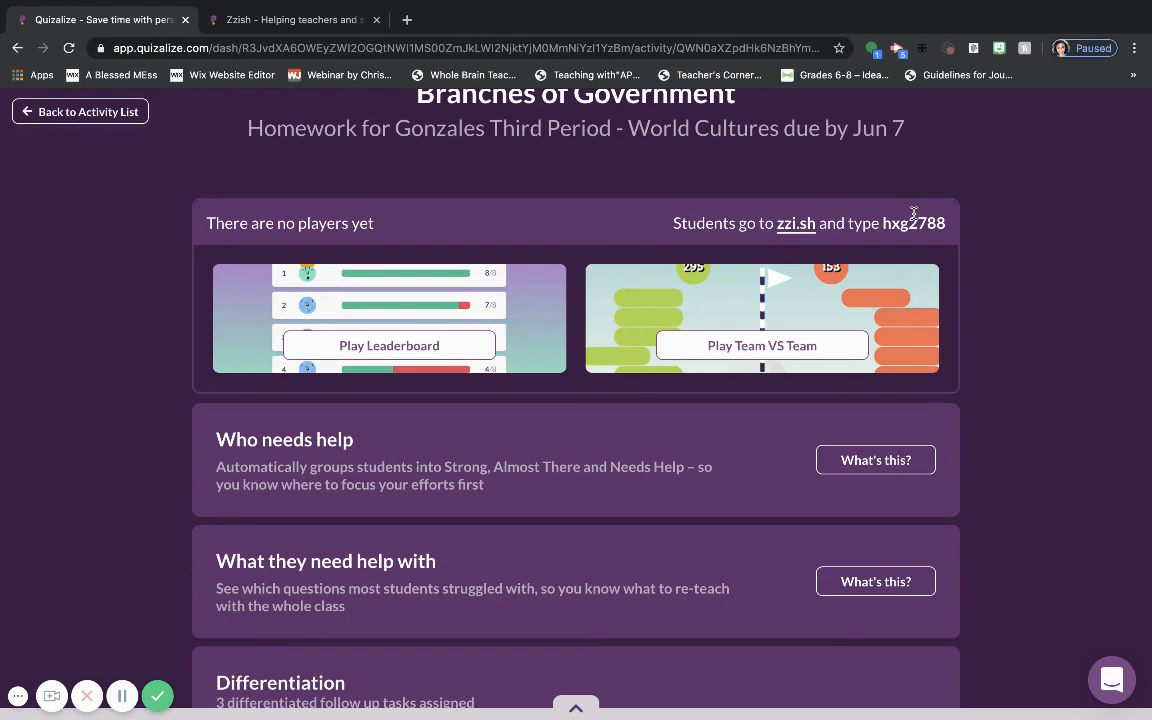
scroll(731, 229, "up", 1)
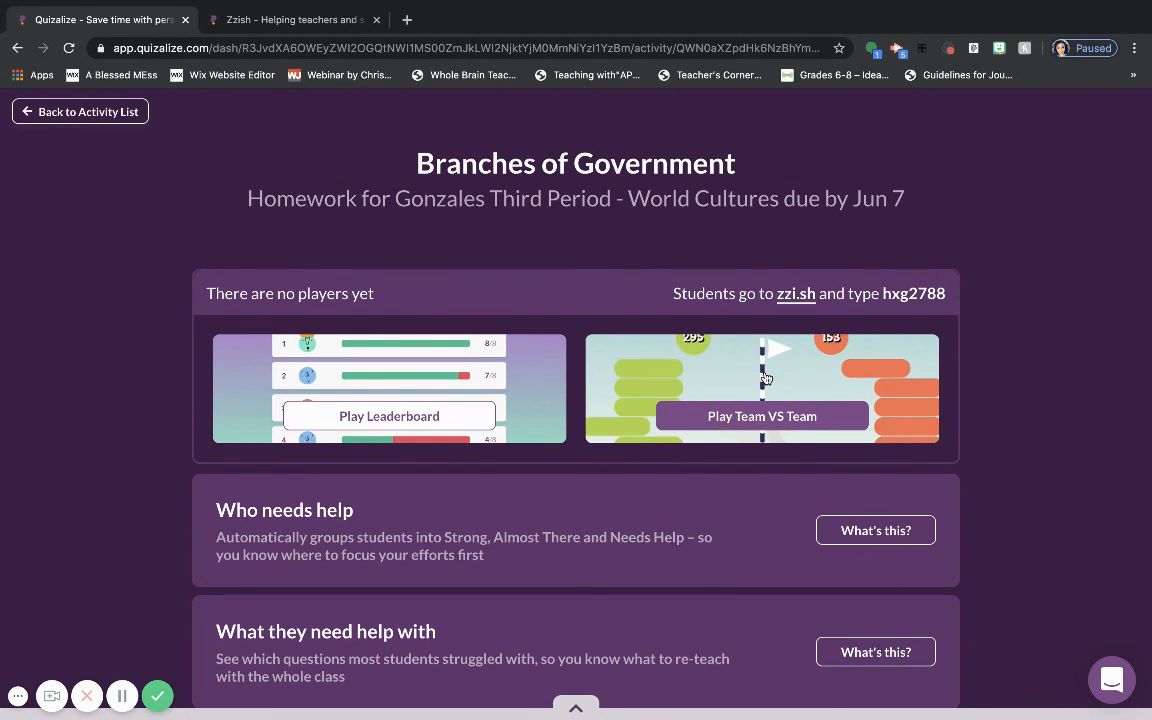
scroll(765, 377, "down", 2)
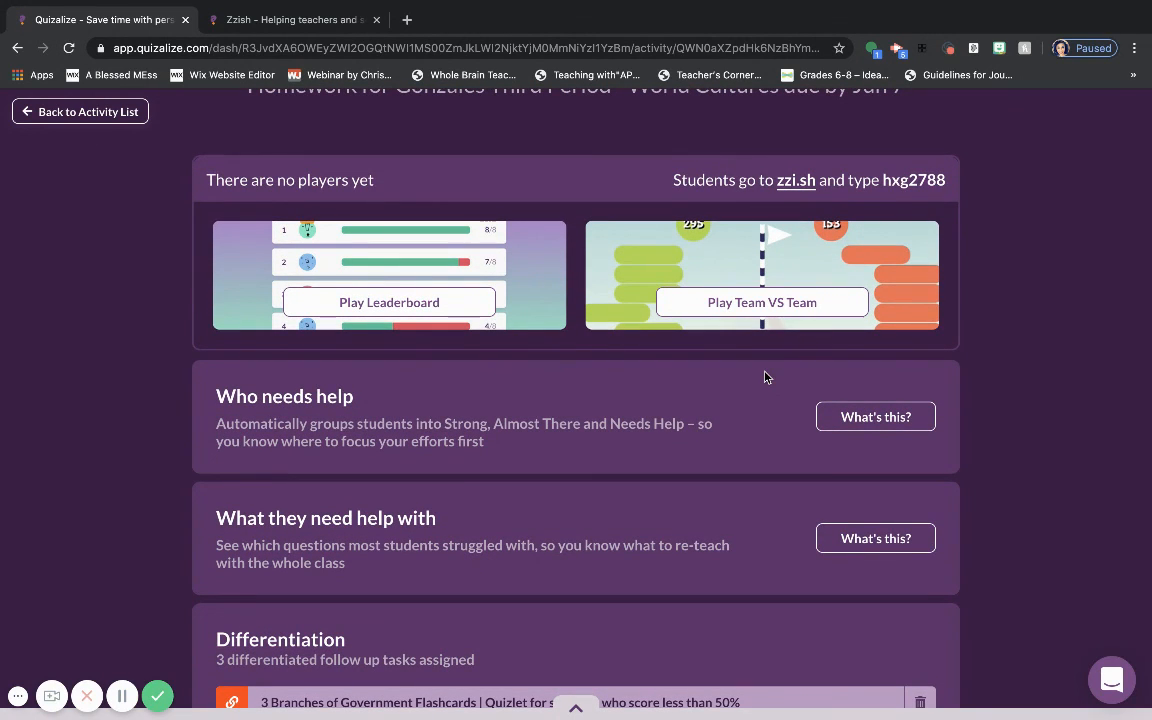